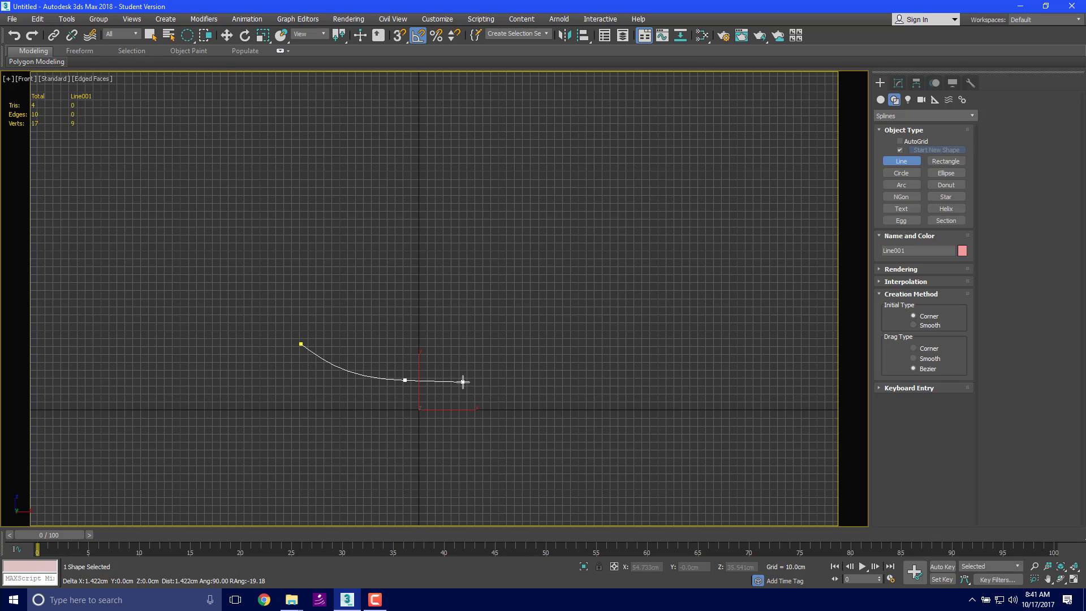
Step: Draw the first rising and falling Bezier points of the wavy line path
{"action": "left_click_drag", "start_coordinate": [474, 338], "coordinate": [638, 369]}
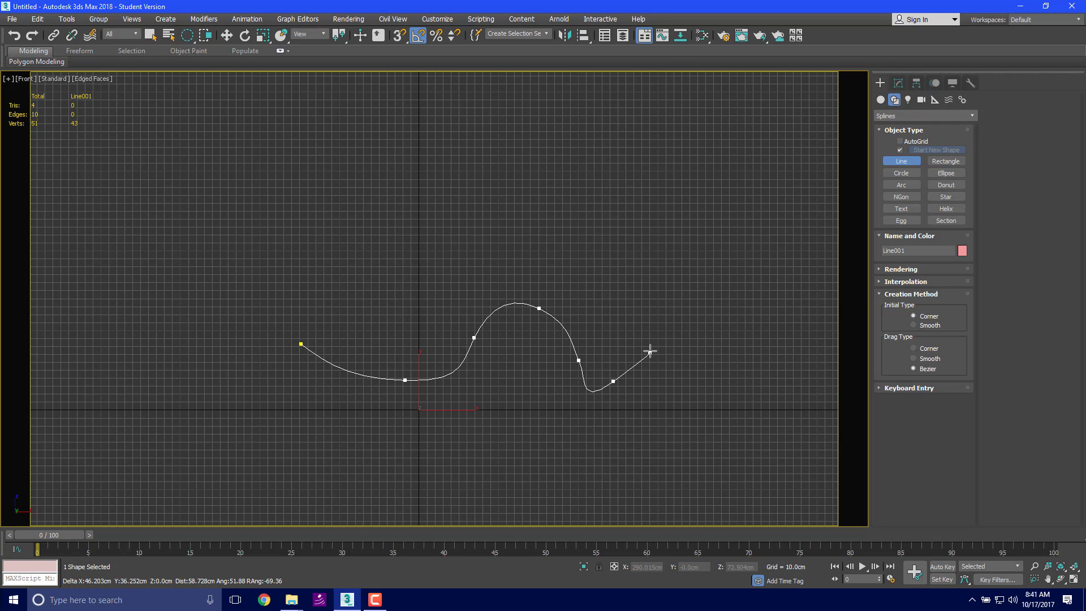
{"action": "left_click_drag", "start_coordinate": [645, 309], "coordinate": [633, 276]}
{"action": "left_click_drag", "start_coordinate": [730, 273], "coordinate": [739, 296]}
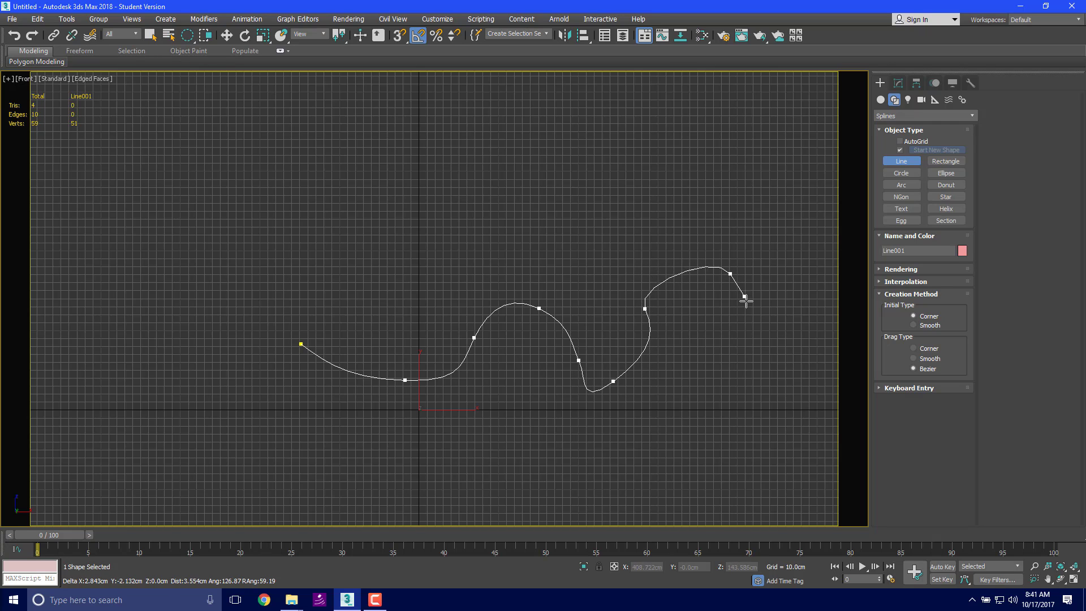
{"action": "left_click", "coordinate": [736, 319]}
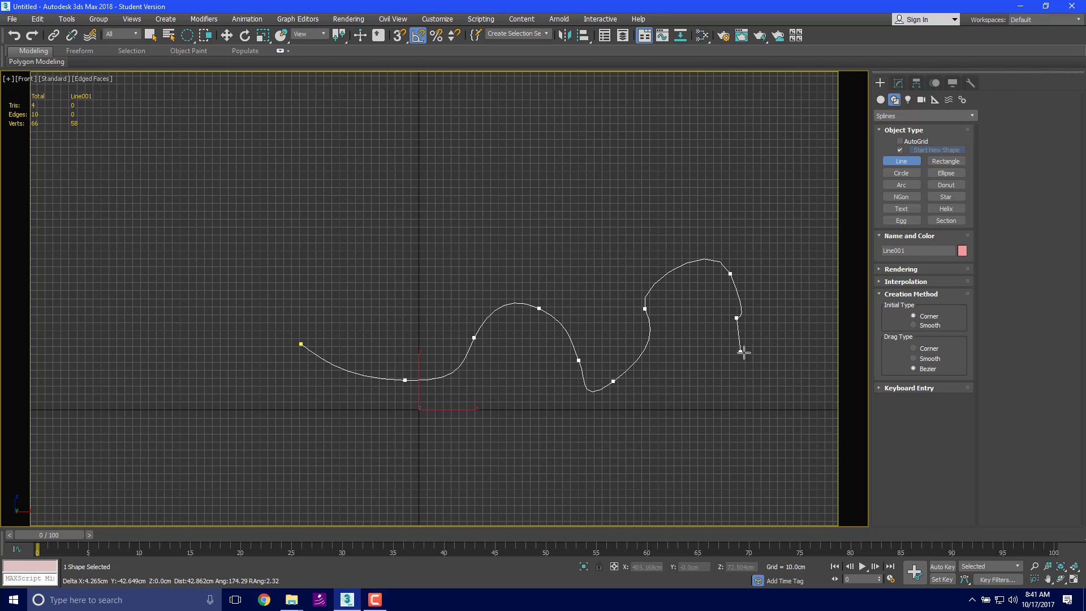
{"action": "middle_click_drag", "start_coordinate": [758, 352], "coordinate": [511, 373]}
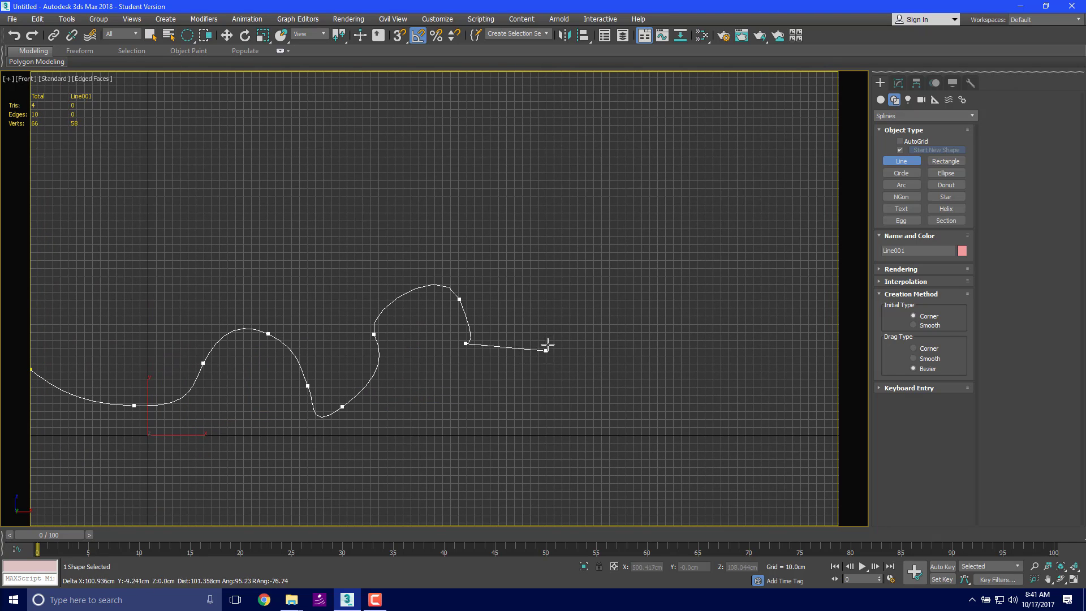
Step: Add the remaining wave points to the right, end the line, and frame it
{"action": "left_click_drag", "start_coordinate": [491, 400], "coordinate": [526, 406]}
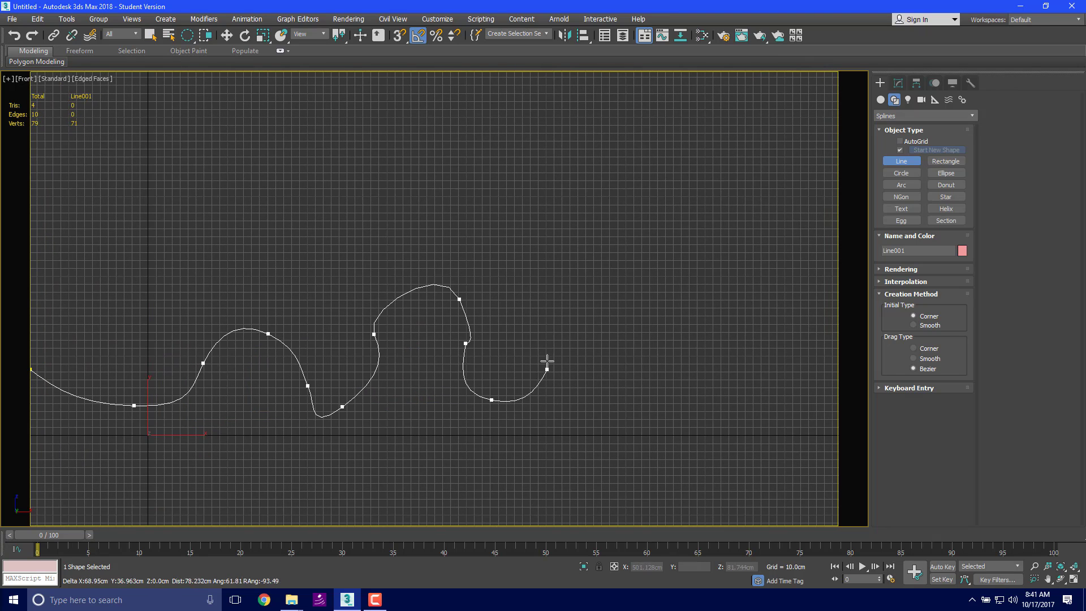
{"action": "left_click", "coordinate": [545, 319]}
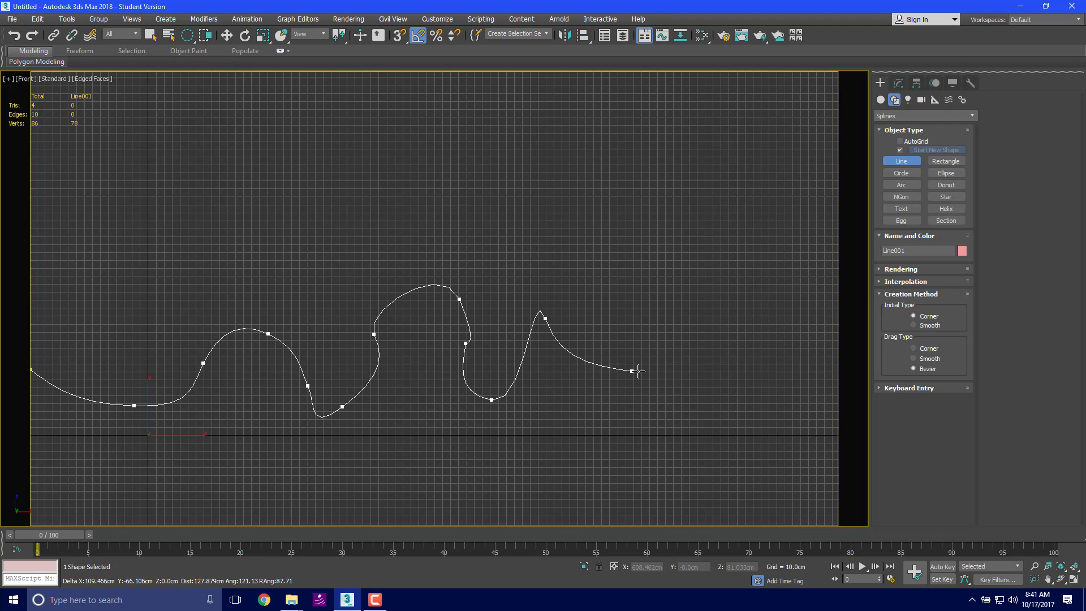
{"action": "left_click", "coordinate": [656, 367]}
{"action": "left_click", "coordinate": [773, 368]}
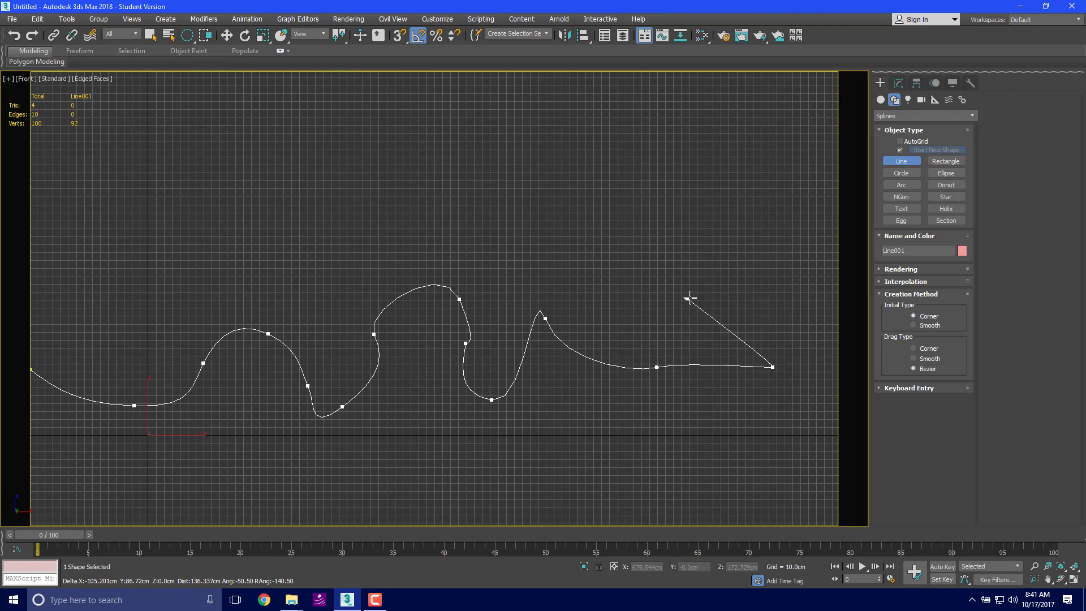
{"action": "right_click", "coordinate": [691, 298]}
{"action": "scroll", "coordinate": [473, 322], "scroll_direction": "down", "scroll_amount": 3}
{"action": "middle_click_drag", "start_coordinate": [473, 323], "coordinate": [563, 312]}
{"action": "middle_click_drag", "start_coordinate": [475, 365], "coordinate": [476, 403]}
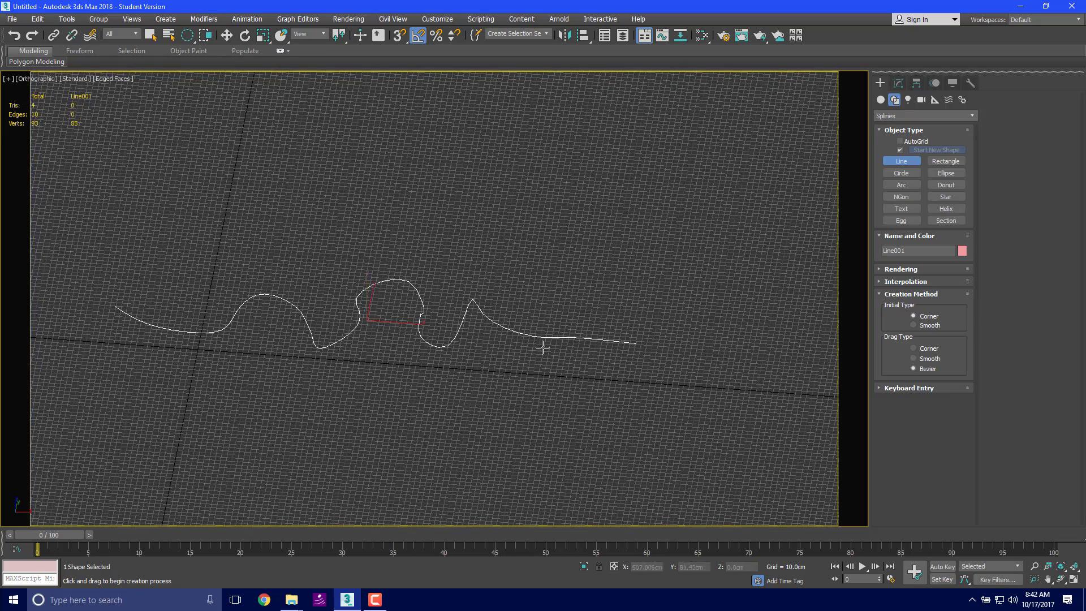
Step: At Vertex level, try moving and selecting vertices on the line's first hump
{"action": "key", "text": "1"}
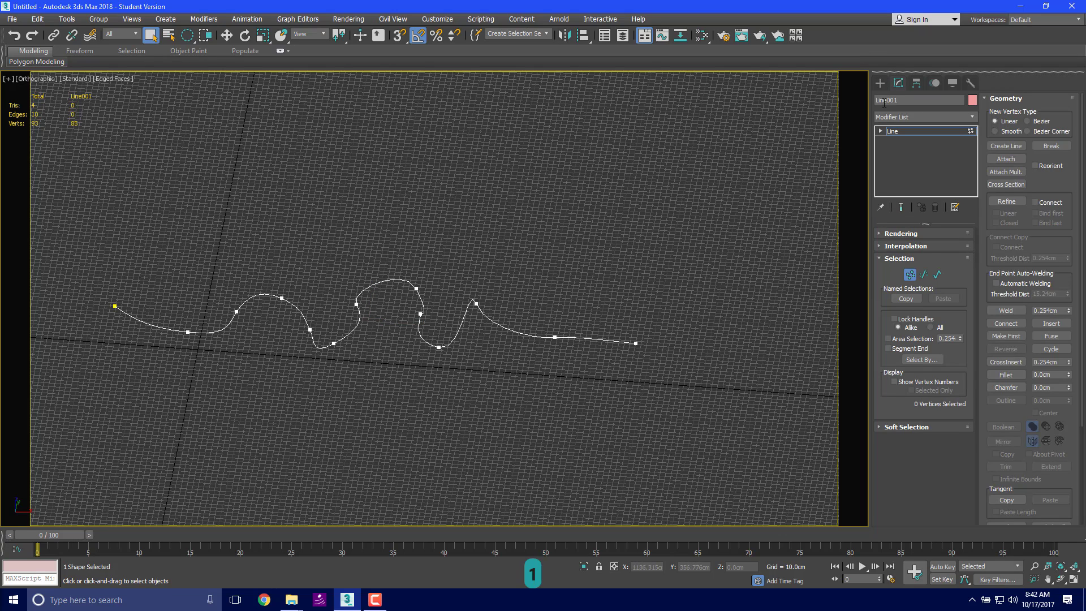
{"action": "key", "text": "w"}
{"action": "left_click_drag", "start_coordinate": [257, 282], "coordinate": [265, 325]}
{"action": "key", "text": "q"}
{"action": "key", "text": "q"}
{"action": "key", "text": "q"}
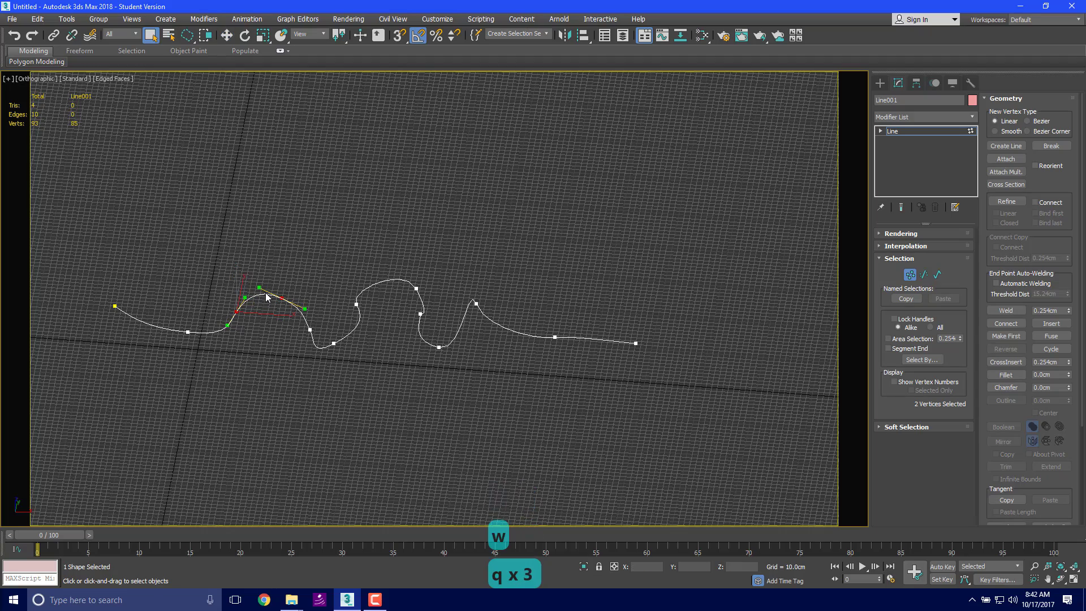
{"action": "key", "text": "q"}
{"action": "left_click_drag", "start_coordinate": [253, 336], "coordinate": [253, 337]}
{"action": "middle_click_drag", "start_coordinate": [252, 344], "coordinate": [202, 388], "text": "alt"}
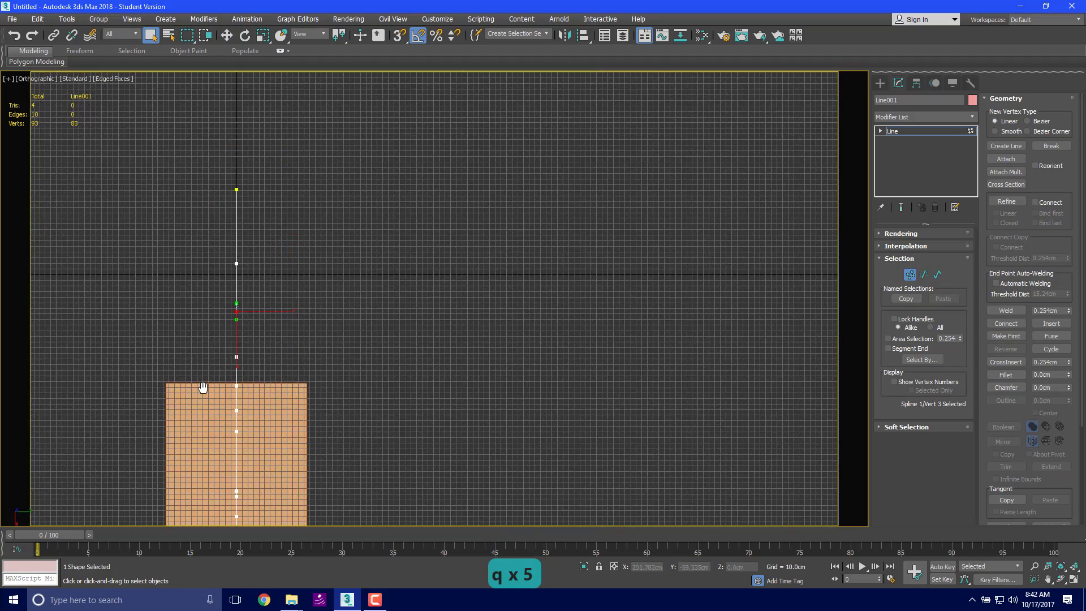
Step: Switch to the Top view, deselect all vertices, and show the Layer Explorer
{"action": "key", "text": "t"}
{"action": "left_click", "coordinate": [322, 233]}
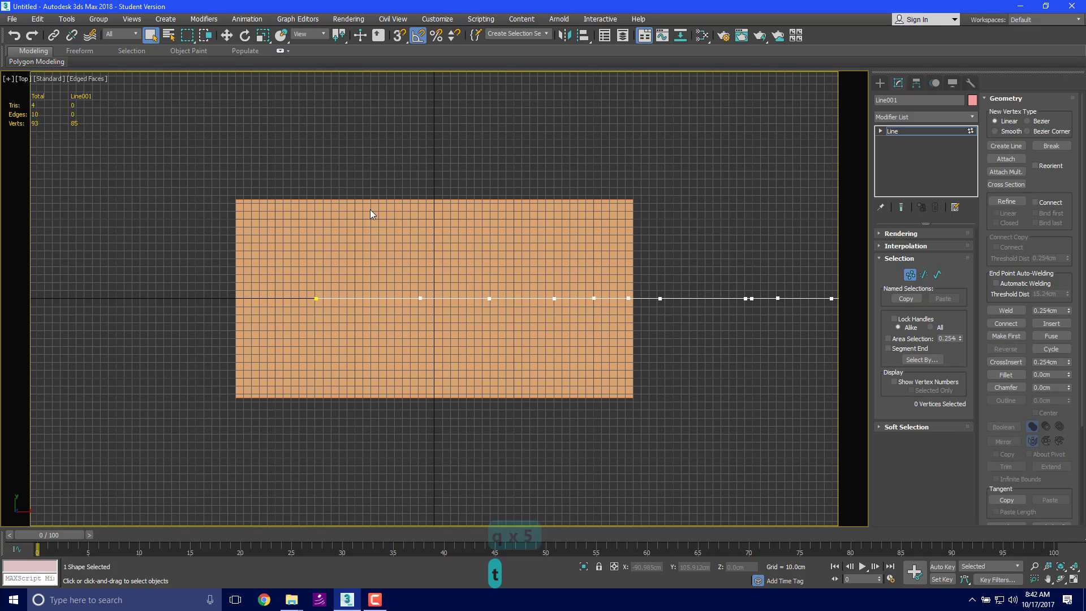
{"action": "left_click", "coordinate": [622, 36]}
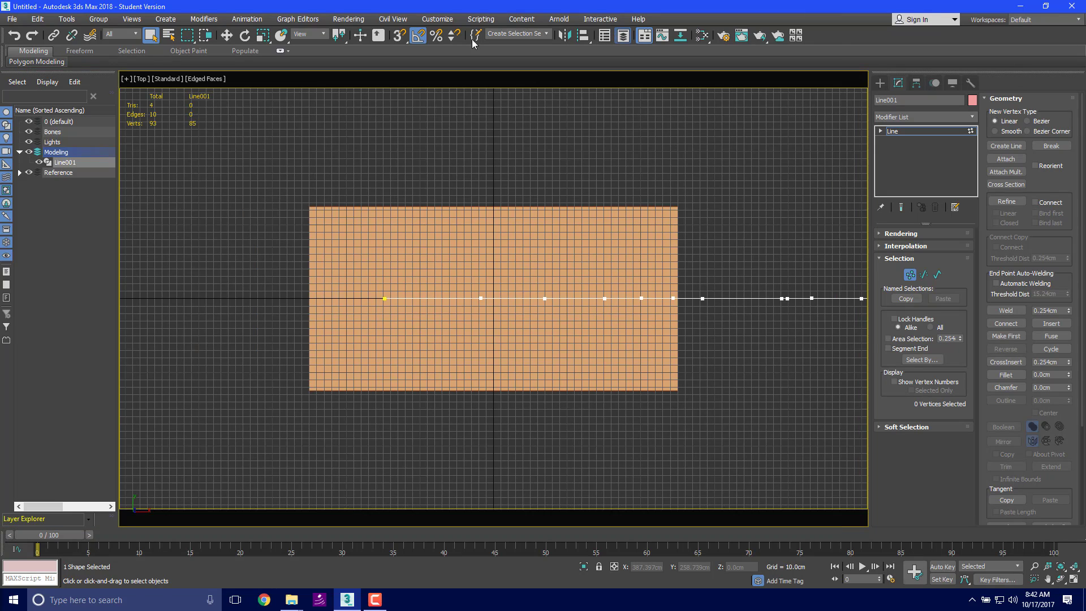
Step: Narrow the Layer Explorer panel and enable Viewport Layout Tabs
{"action": "mouse_move", "coordinate": [117, 253]}
{"action": "left_mouse_down"}
{"action": "mouse_move", "coordinate": [70, 252]}
{"action": "mouse_move", "coordinate": [101, 253]}
{"action": "left_mouse_up"}
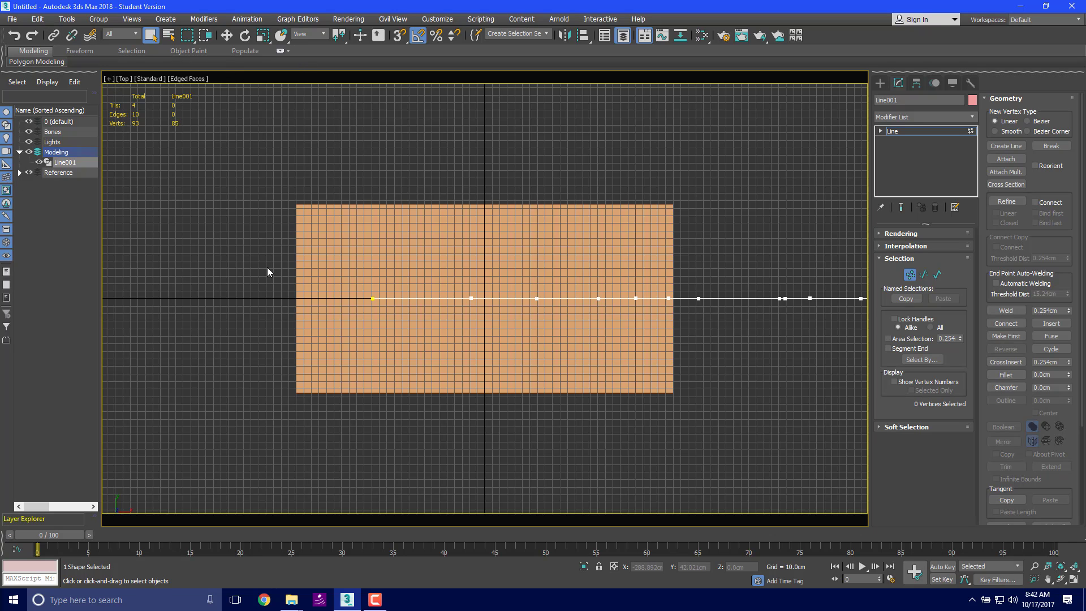
{"action": "right_click", "coordinate": [78, 76]}
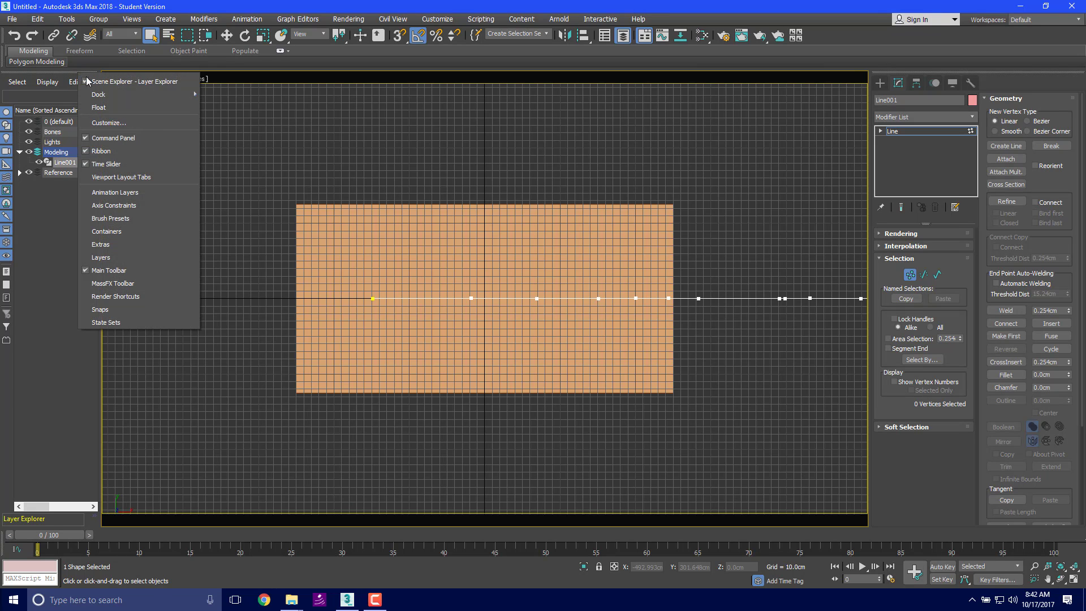
{"action": "left_click", "coordinate": [114, 177]}
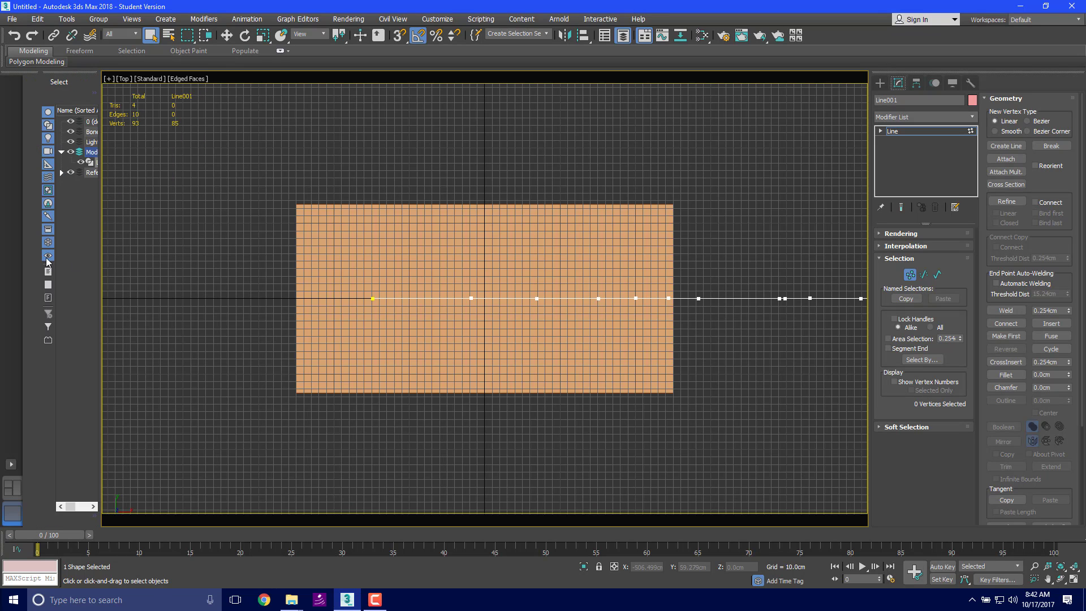
Step: Toggle between the four-view layout and the single Top view using the layout tabs and Alt+W
{"action": "left_click", "coordinate": [12, 491]}
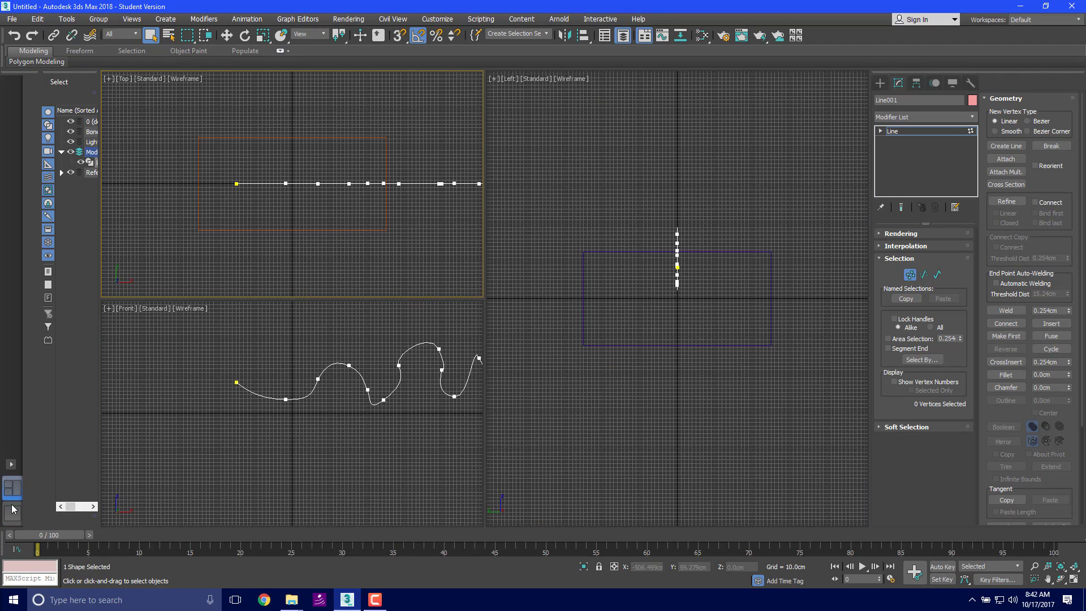
{"action": "left_click", "coordinate": [13, 515]}
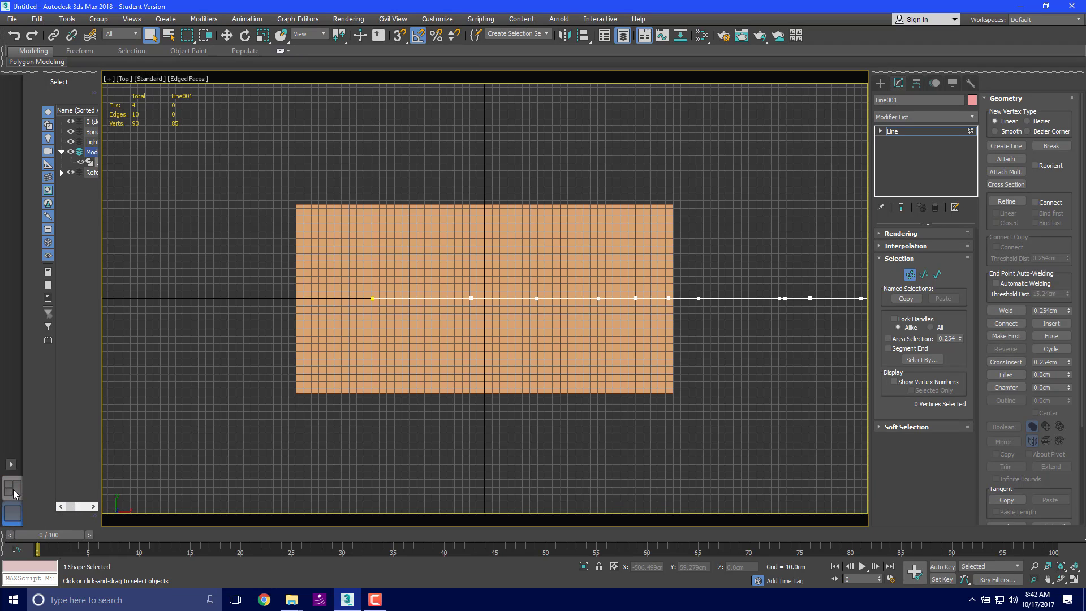
{"action": "left_click", "coordinate": [11, 490]}
{"action": "left_click", "coordinate": [13, 514]}
{"action": "right_click", "coordinate": [26, 69]}
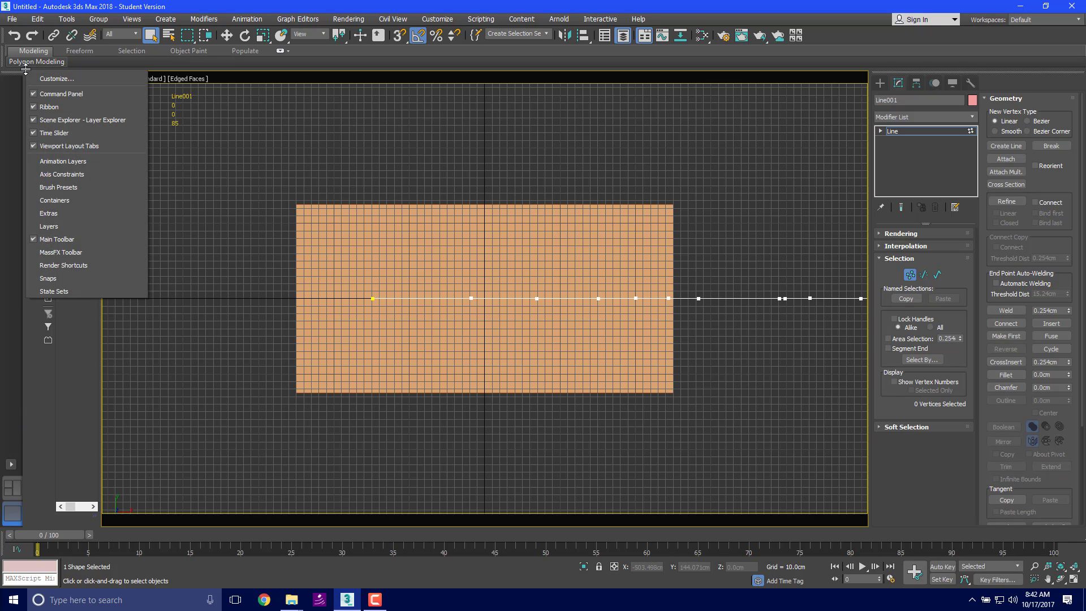
{"action": "left_click", "coordinate": [18, 390]}
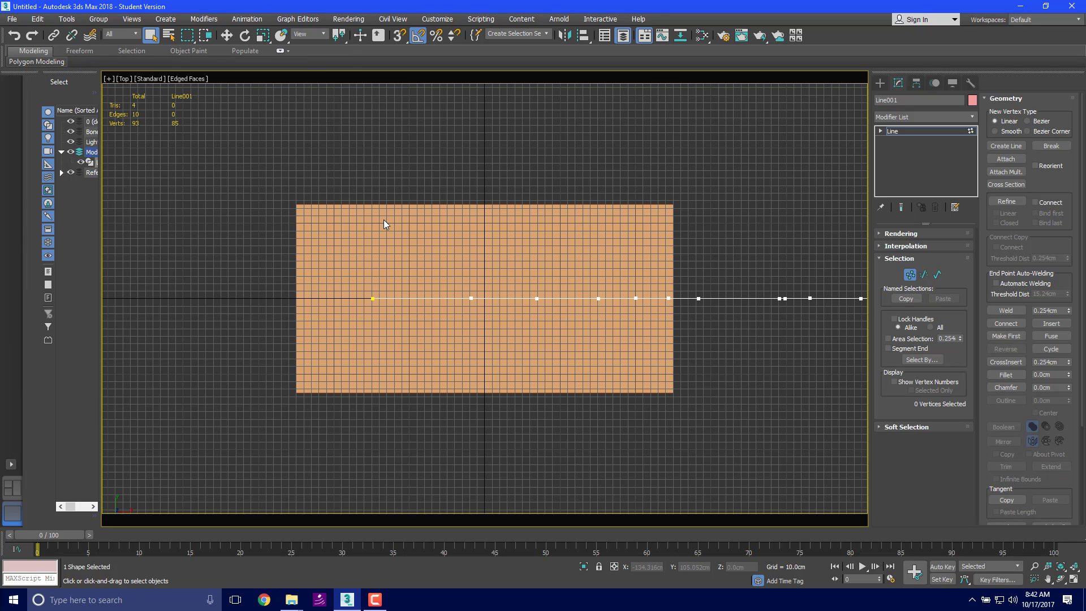
{"action": "key", "text": "alt+w"}
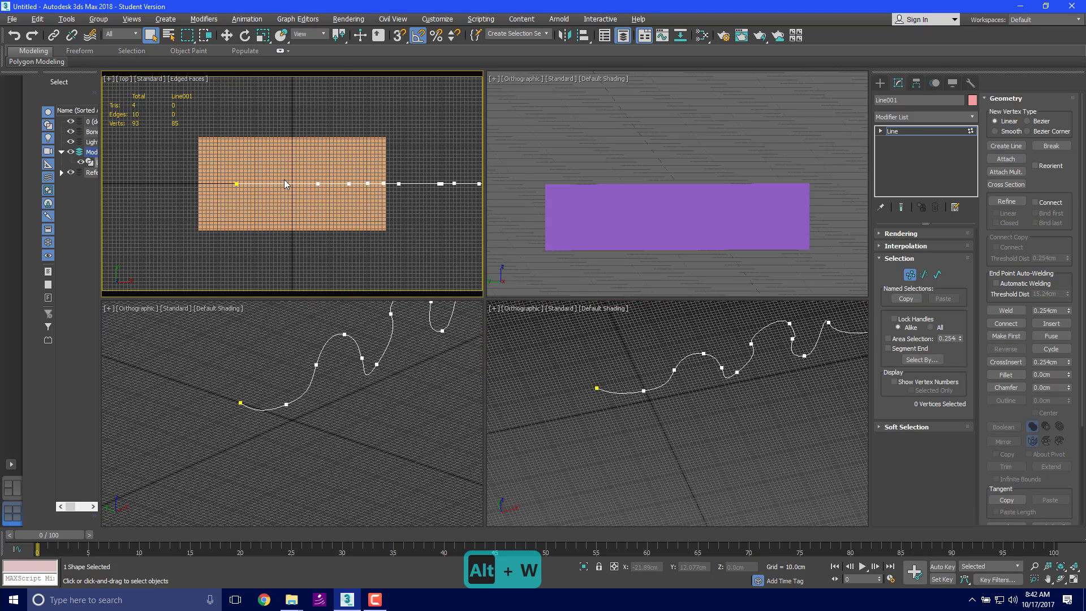
{"action": "key", "text": "alt+w"}
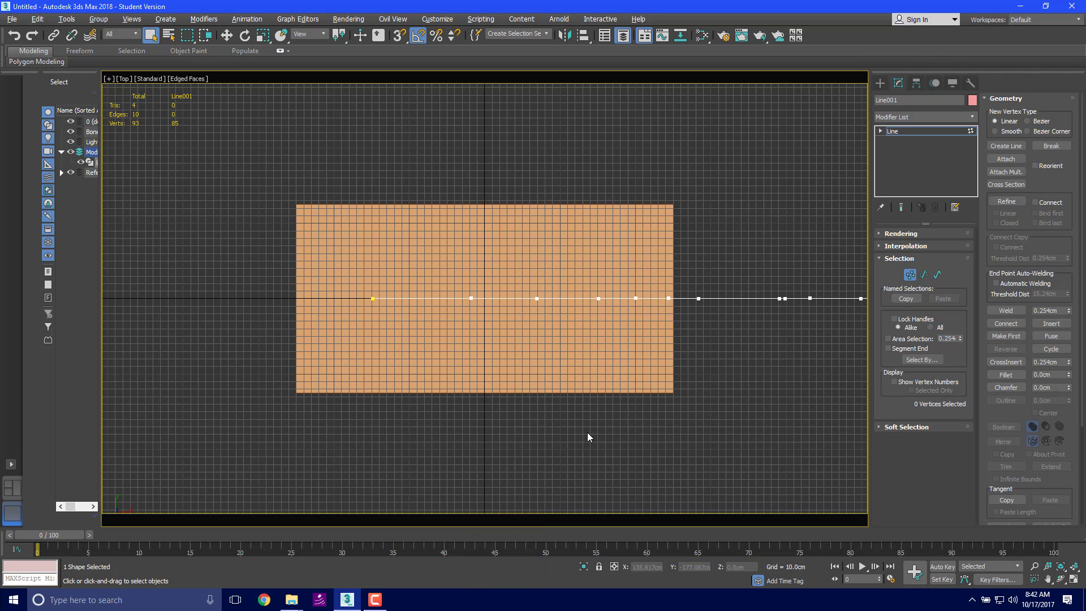
Step: Move vertices 2, 3, 4, 6 and 7 up and down to arch the path's left waves
{"action": "key", "text": "w"}
{"action": "left_click_drag", "start_coordinate": [453, 271], "coordinate": [484, 320]}
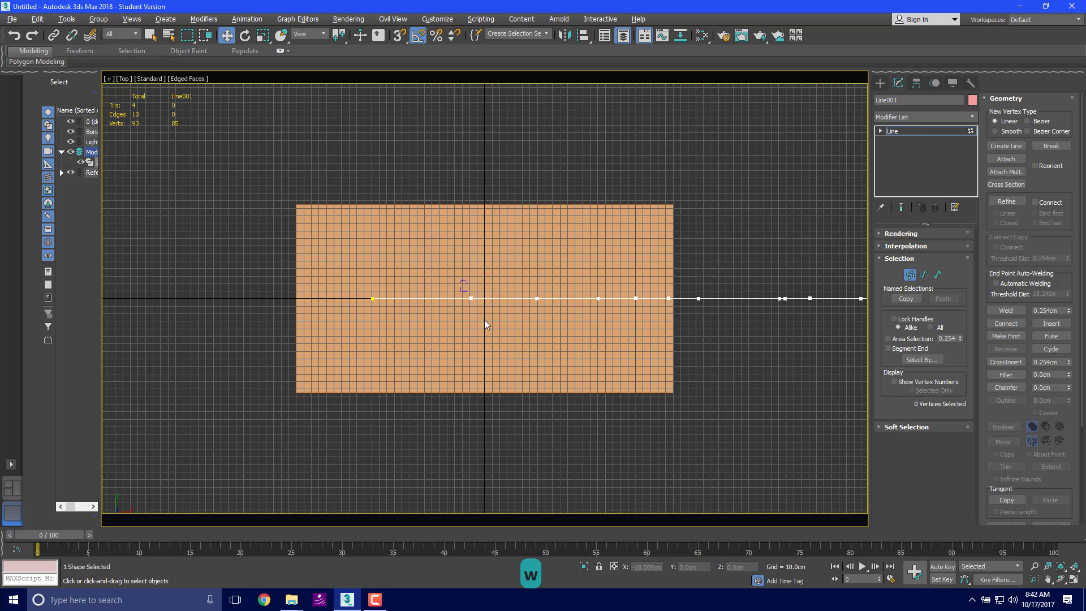
{"action": "left_click_drag", "start_coordinate": [474, 261], "coordinate": [473, 213]}
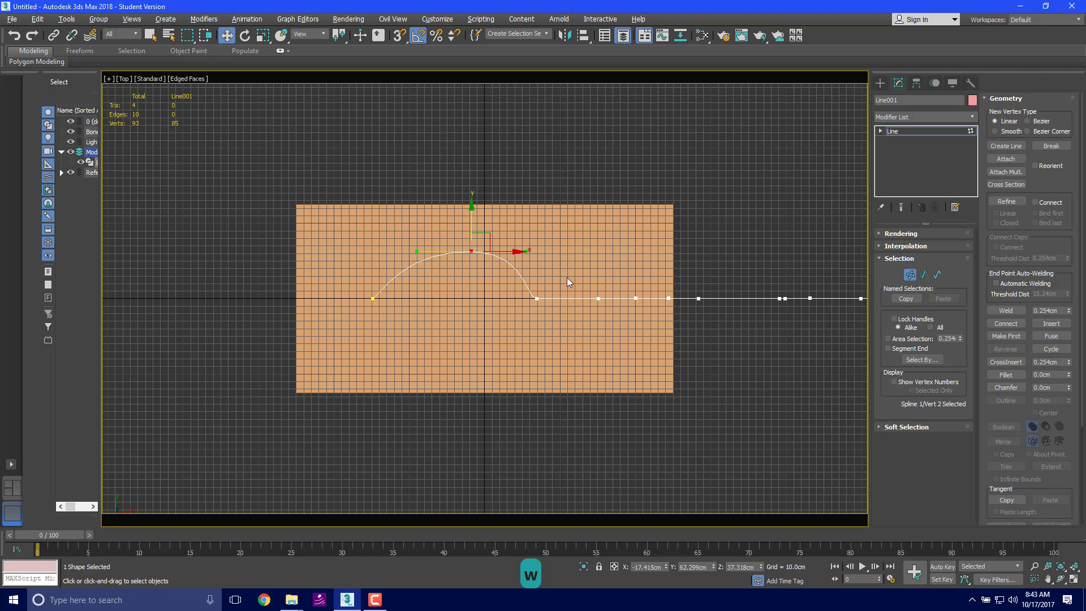
{"action": "left_click_drag", "start_coordinate": [582, 267], "coordinate": [521, 334]}
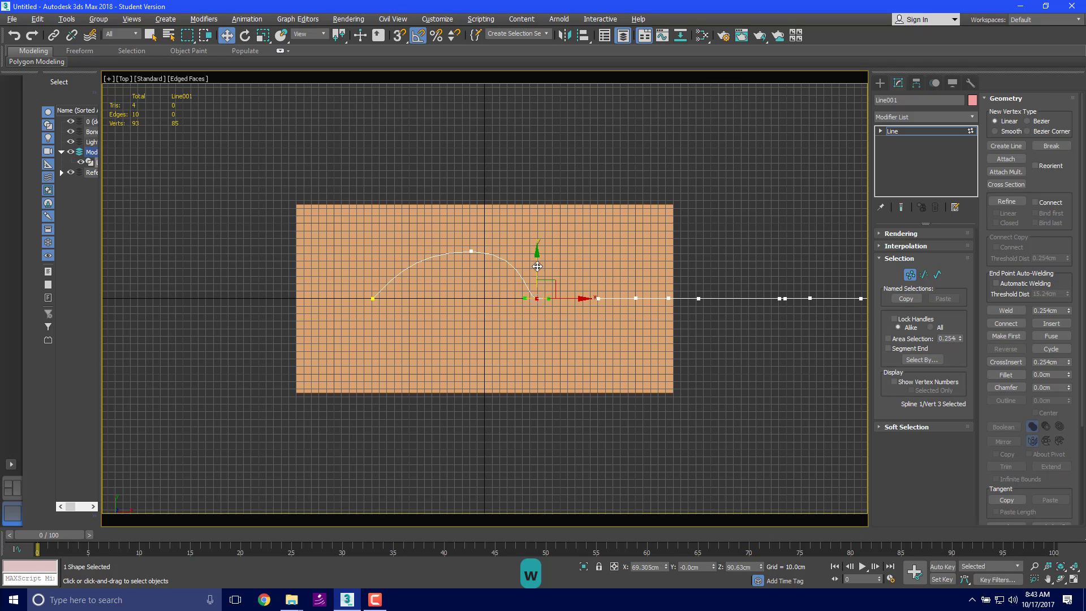
{"action": "left_click_drag", "start_coordinate": [538, 265], "coordinate": [523, 294]}
{"action": "scroll", "coordinate": [503, 320], "scroll_direction": "up", "scroll_amount": 2}
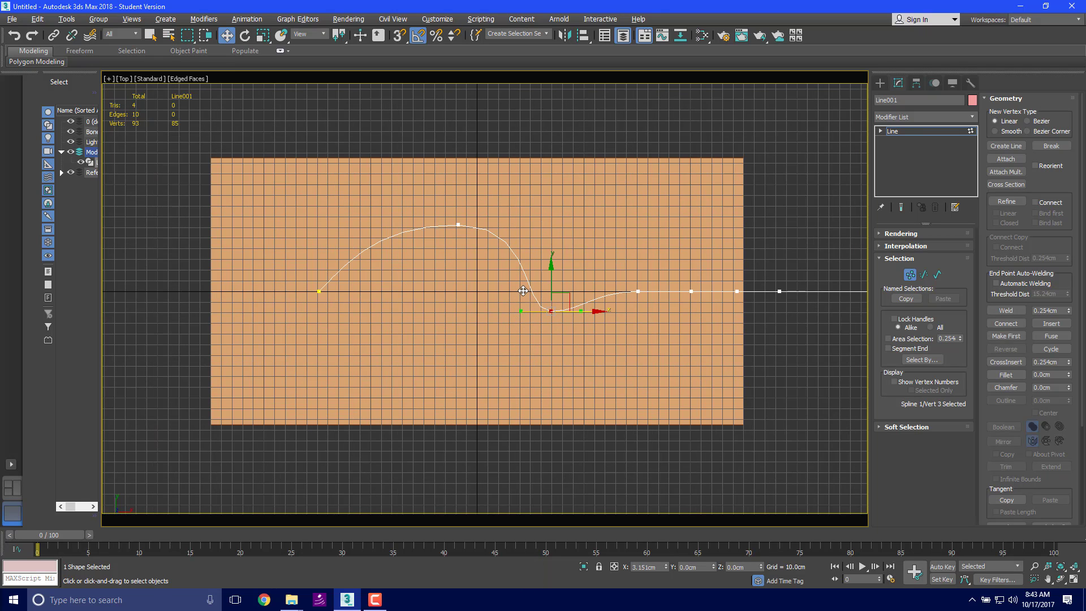
{"action": "left_click_drag", "start_coordinate": [661, 300], "coordinate": [654, 235]}
{"action": "left_click_drag", "start_coordinate": [708, 342], "coordinate": [748, 302]}
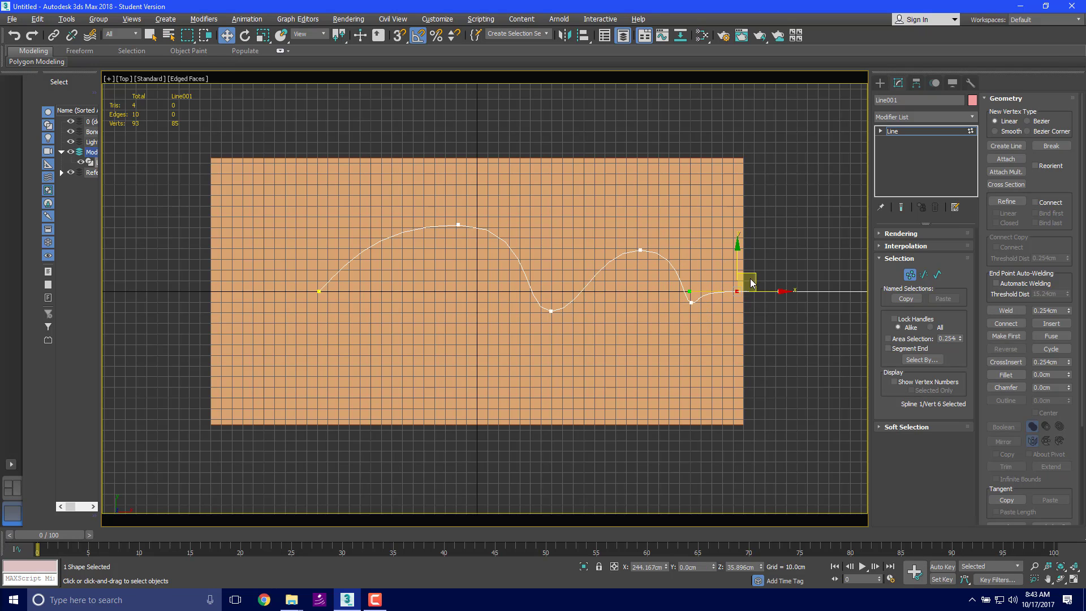
{"action": "left_click_drag", "start_coordinate": [738, 249], "coordinate": [738, 229]}
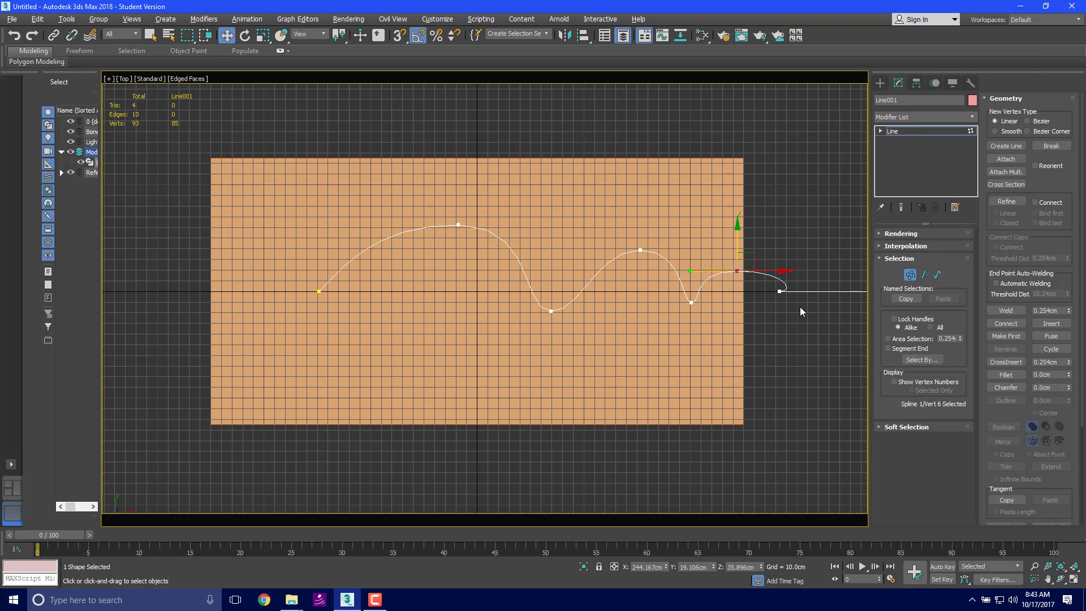
{"action": "left_click_drag", "start_coordinate": [769, 291], "coordinate": [780, 308]}
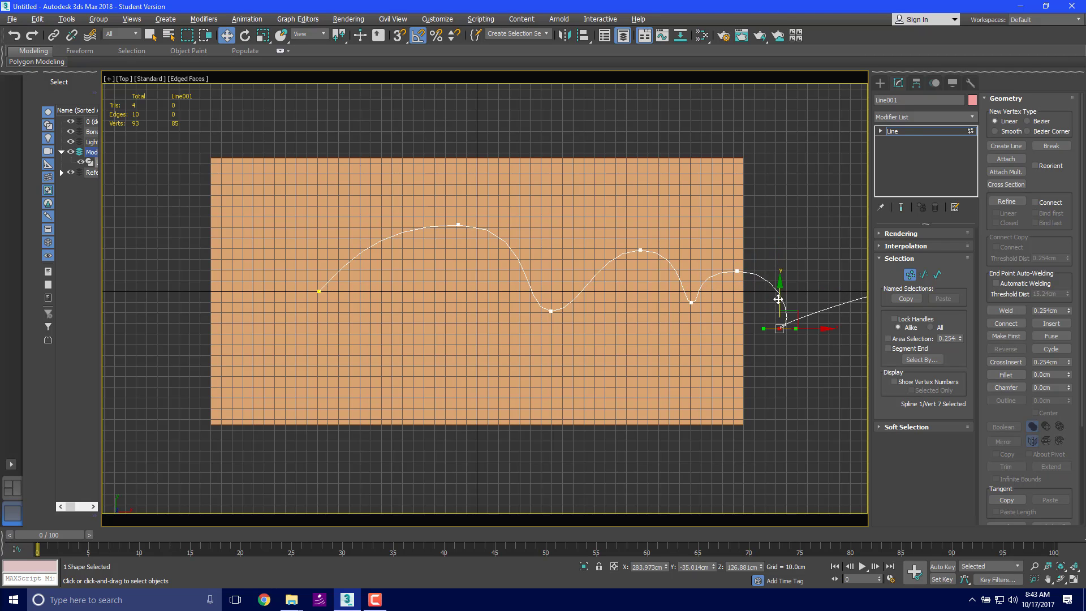
{"action": "middle_click_drag", "start_coordinate": [679, 268], "coordinate": [444, 269]}
{"action": "scroll", "coordinate": [444, 270], "scroll_direction": "down", "scroll_amount": 3}
Step: Lower vertex 10 into a dip, raise vertex 8, and arch the vertex near the right end
{"action": "left_click", "coordinate": [575, 283]}
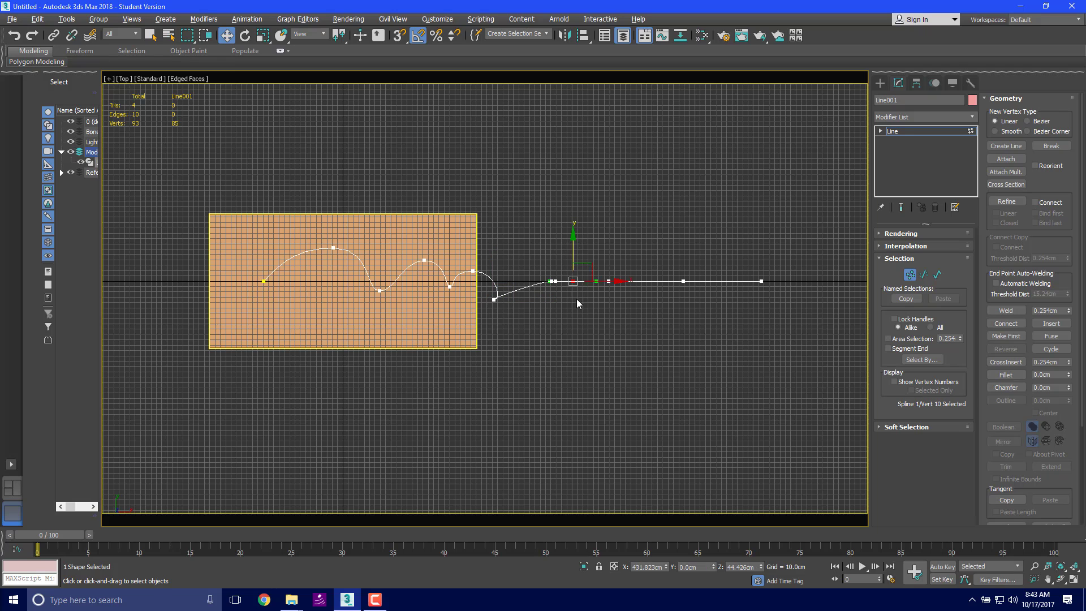
{"action": "left_click_drag", "start_coordinate": [573, 249], "coordinate": [574, 277]}
{"action": "scroll", "coordinate": [577, 289], "scroll_direction": "up", "scroll_amount": 4}
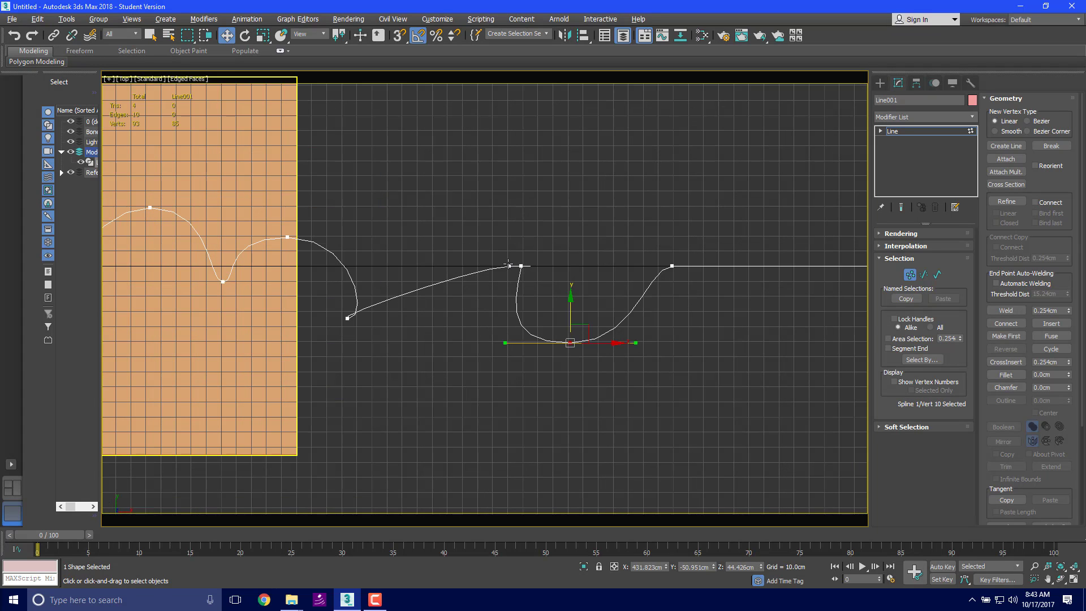
{"action": "left_click", "coordinate": [508, 265]}
{"action": "left_click_drag", "start_coordinate": [510, 252], "coordinate": [510, 228]}
{"action": "middle_click_drag", "start_coordinate": [653, 263], "coordinate": [502, 264]}
{"action": "left_click_drag", "start_coordinate": [660, 189], "coordinate": [749, 341]}
{"action": "middle_click_drag", "start_coordinate": [749, 341], "coordinate": [585, 363]}
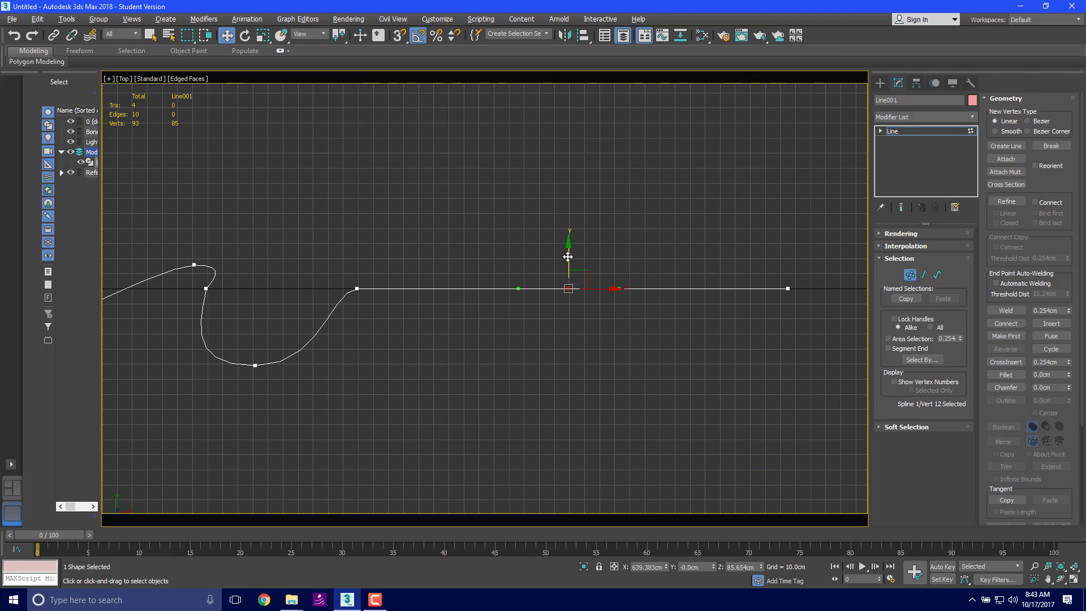
{"action": "left_click_drag", "start_coordinate": [568, 257], "coordinate": [628, 181]}
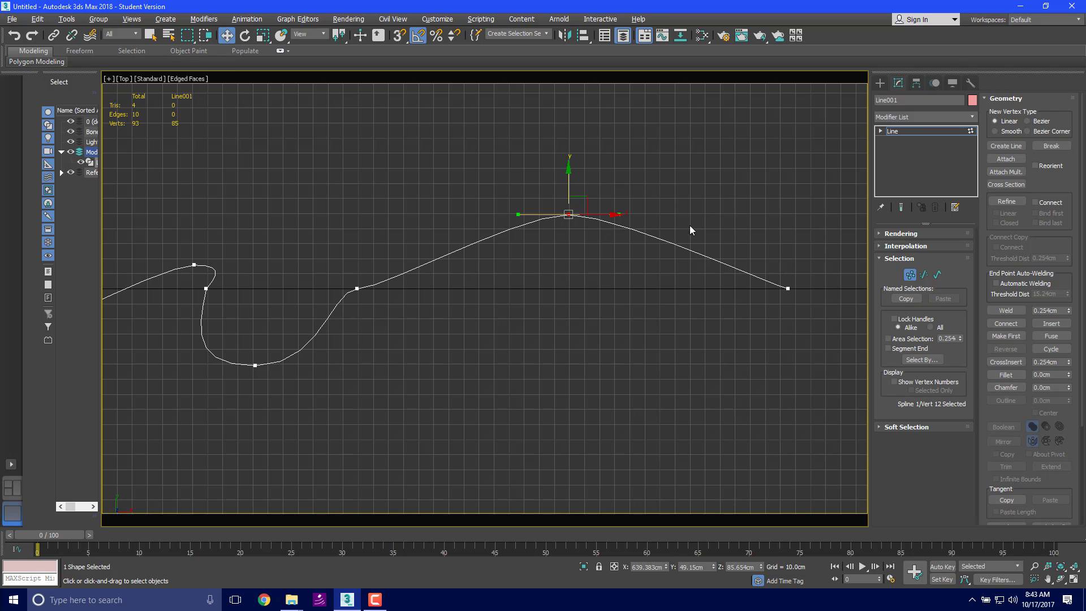
Step: Drag the end vertex's and vertex 11's Bezier handles to reshape the right curve
{"action": "left_click_drag", "start_coordinate": [843, 339], "coordinate": [843, 340]}
{"action": "left_click_drag", "start_coordinate": [780, 289], "coordinate": [535, 369]}
{"action": "middle_click_drag", "start_coordinate": [316, 268], "coordinate": [509, 264]}
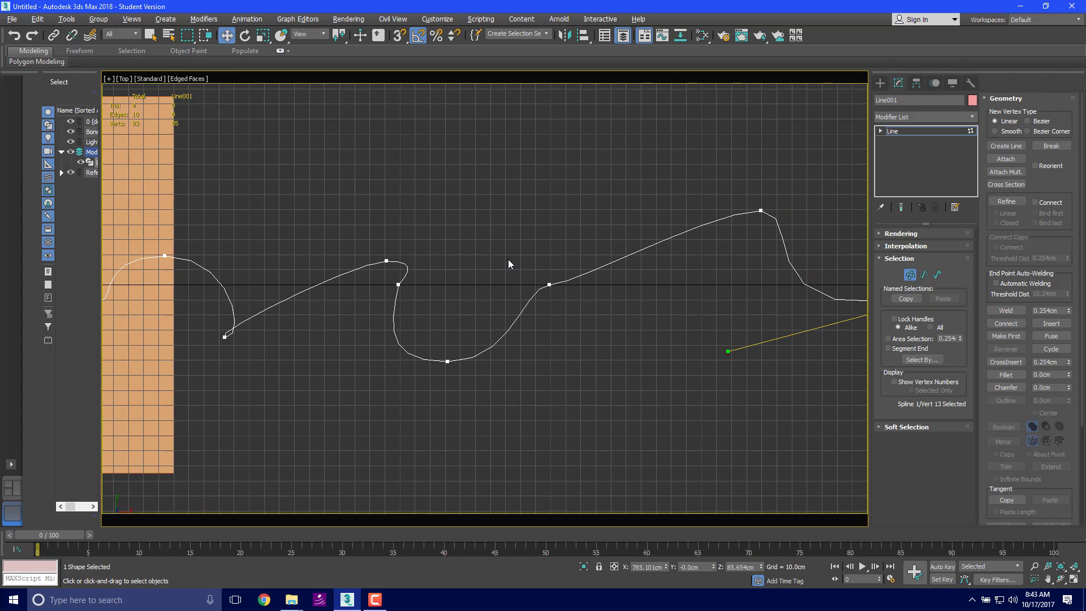
{"action": "left_click", "coordinate": [549, 285]}
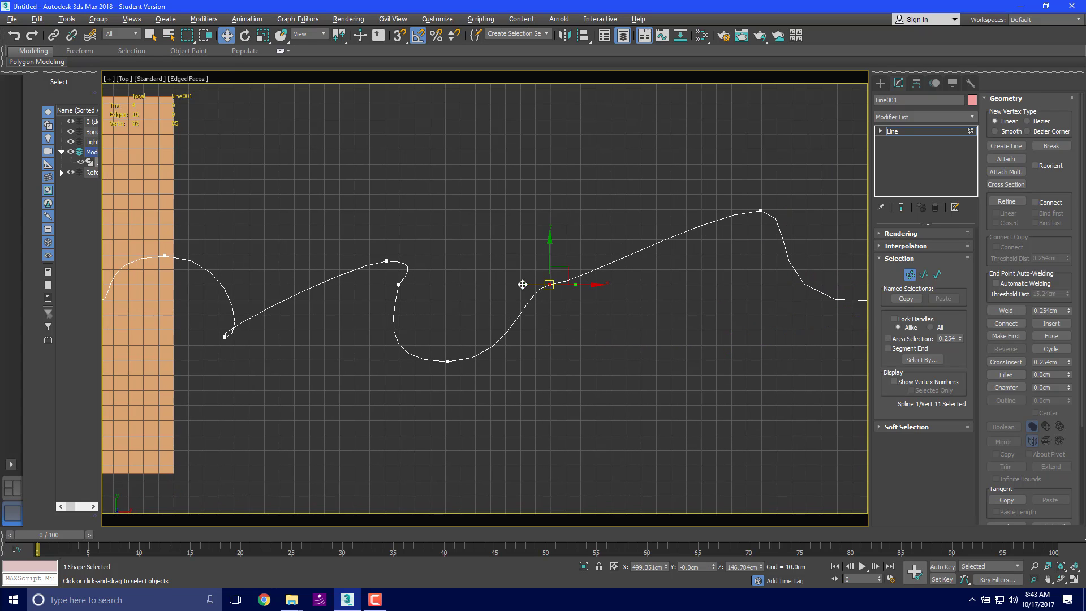
{"action": "left_click_drag", "start_coordinate": [522, 284], "coordinate": [502, 325]}
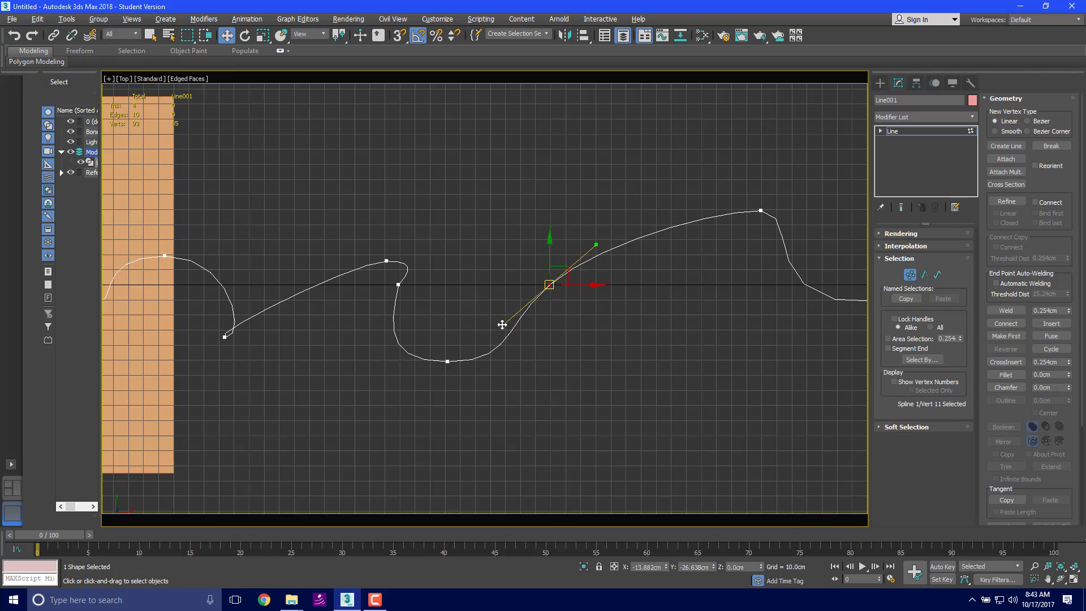
{"action": "middle_click_drag", "start_coordinate": [407, 309], "coordinate": [651, 288]}
{"action": "left_click", "coordinate": [468, 315]}
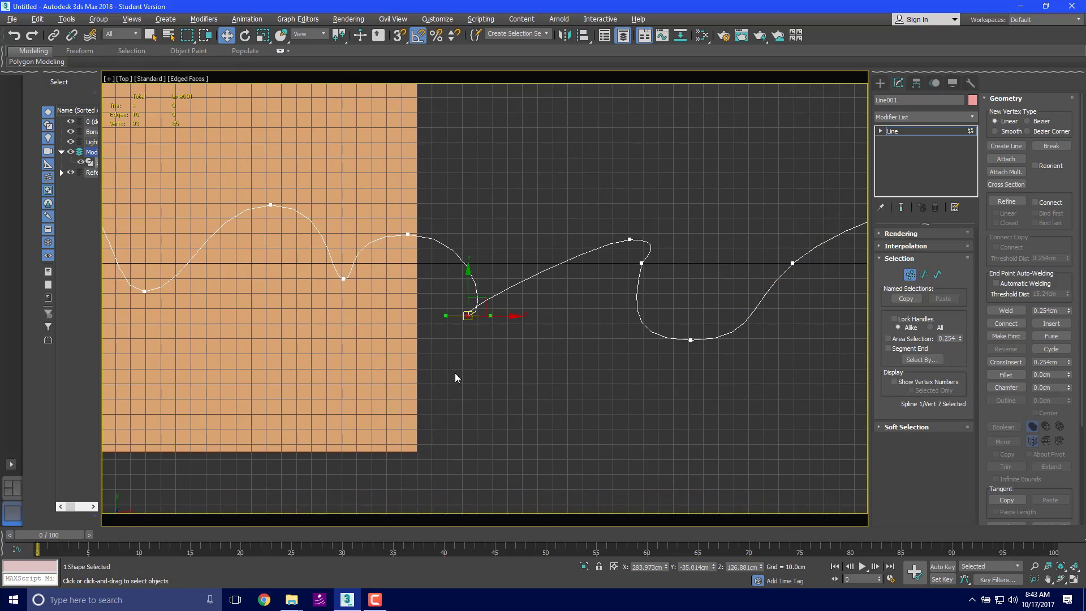
{"action": "key", "text": "l"}
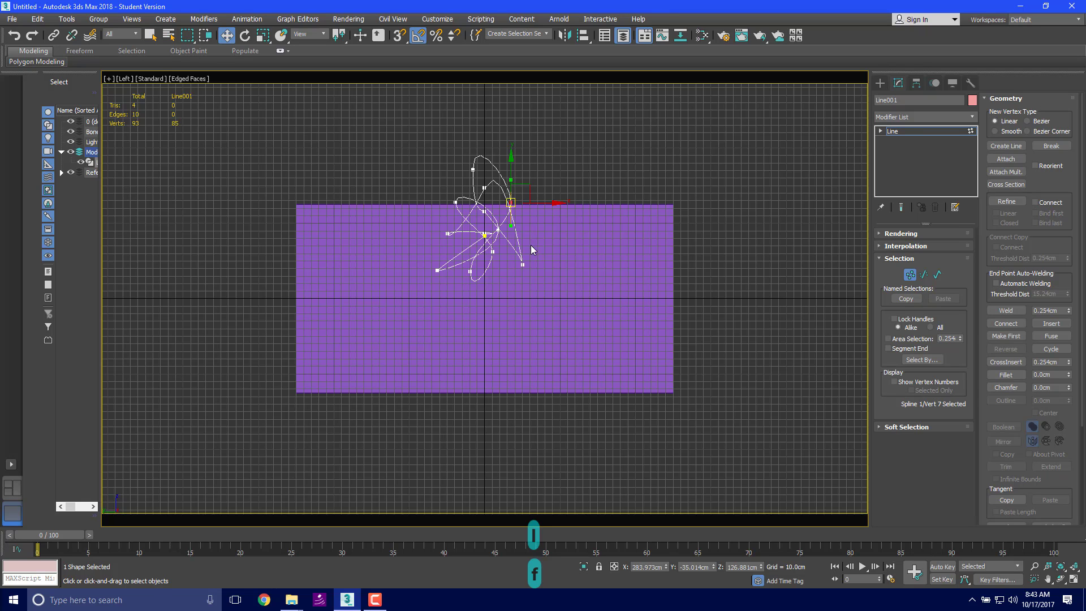
Step: In the Front view, rotate and lengthen a vertex tangent and move vertex 6 right
{"action": "key", "text": "f"}
{"action": "scroll", "coordinate": [456, 223], "scroll_direction": "up", "scroll_amount": 5}
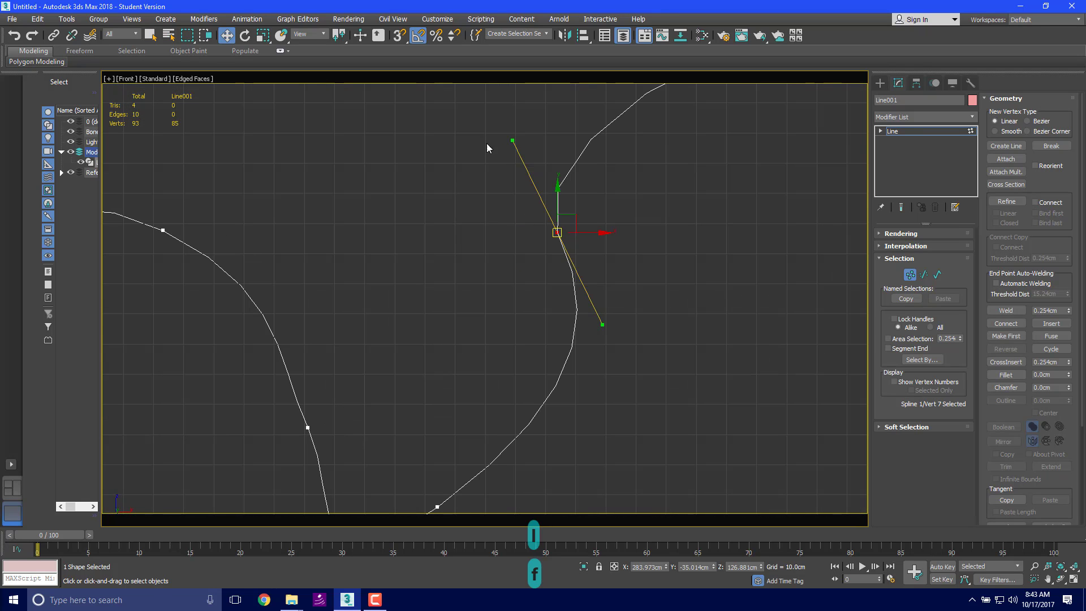
{"action": "left_click_drag", "start_coordinate": [513, 141], "coordinate": [338, 87]}
{"action": "scroll", "coordinate": [345, 249], "scroll_direction": "down", "scroll_amount": 5}
{"action": "middle_click_drag", "start_coordinate": [348, 334], "coordinate": [426, 344]}
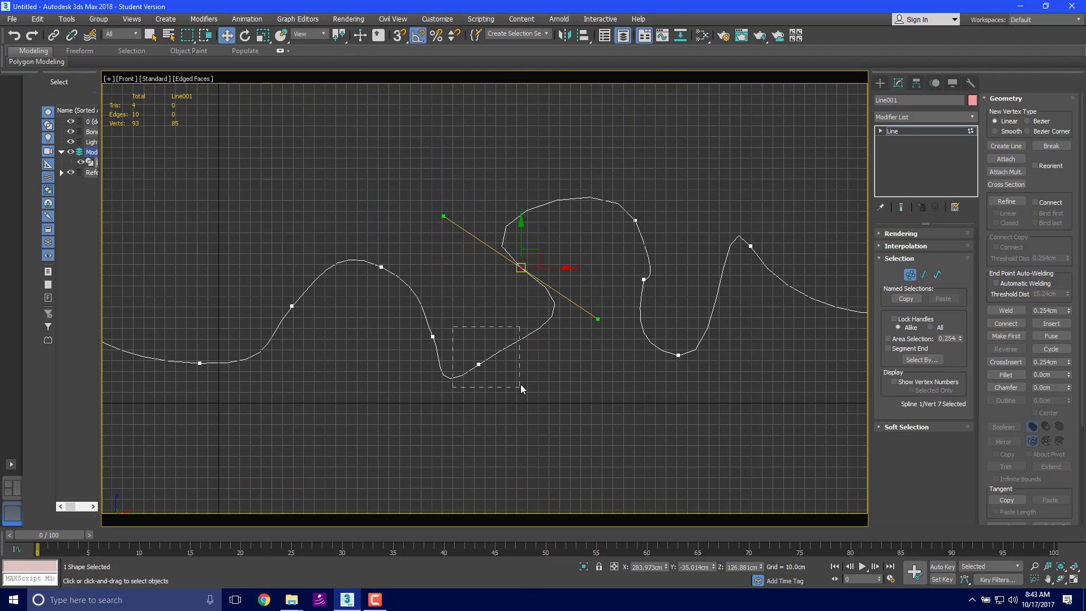
{"action": "left_click_drag", "start_coordinate": [521, 385], "coordinate": [521, 388]}
{"action": "left_click_drag", "start_coordinate": [500, 348], "coordinate": [550, 346]}
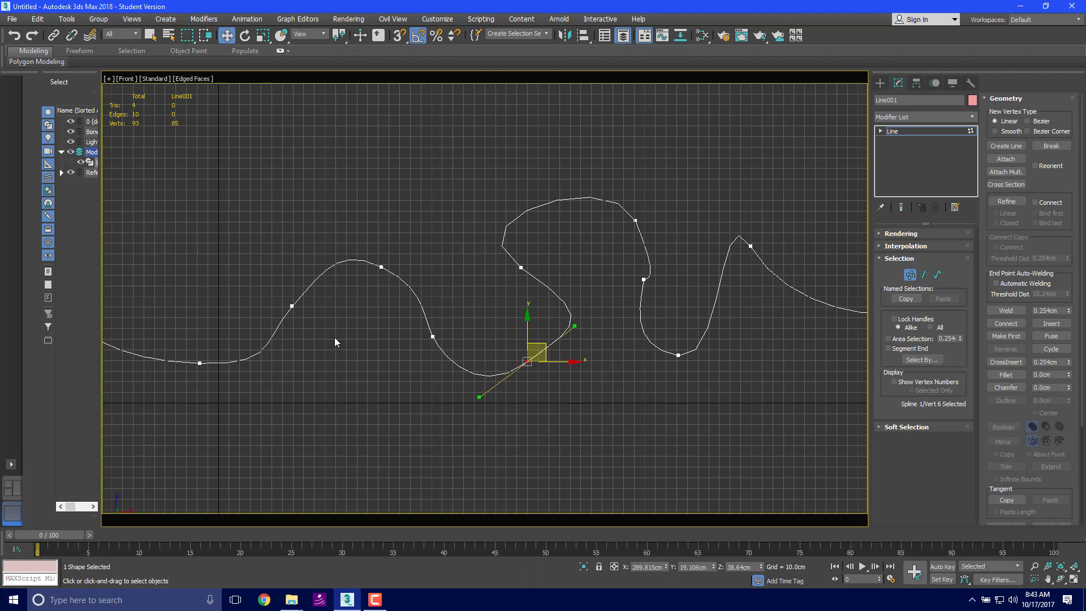
Step: Move vertex 2 left and down, vertex 3 up-left, and pull the right-end vertex right
{"action": "scroll", "coordinate": [363, 317], "scroll_direction": "down", "scroll_amount": 4}
{"action": "scroll", "coordinate": [334, 345], "scroll_direction": "up", "scroll_amount": 4}
{"action": "left_click_drag", "start_coordinate": [339, 321], "coordinate": [399, 398]}
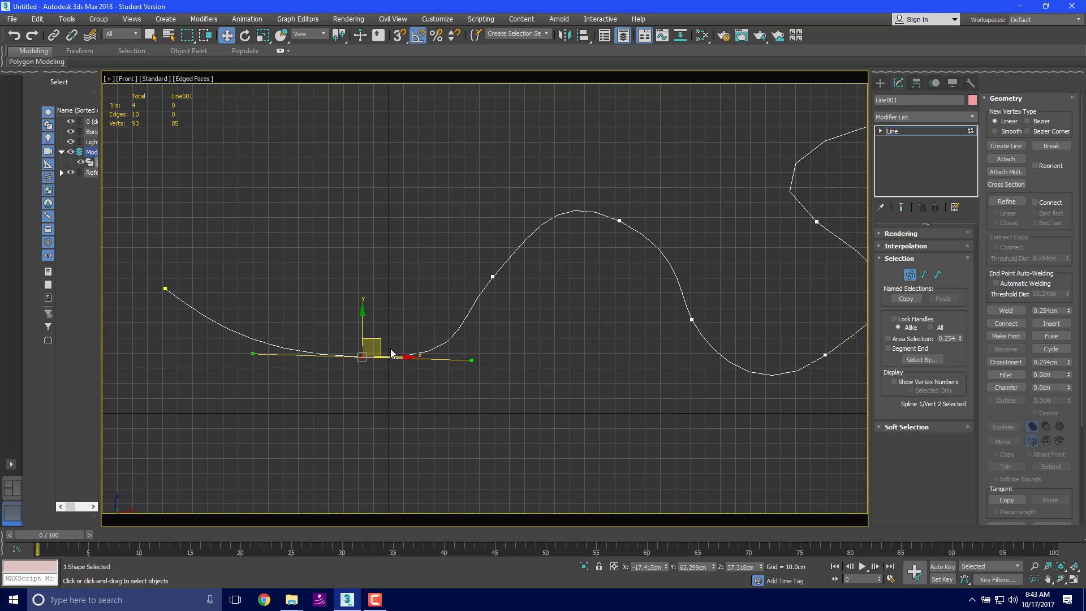
{"action": "left_click_drag", "start_coordinate": [370, 345], "coordinate": [333, 357]}
{"action": "middle_click_drag", "start_coordinate": [517, 376], "coordinate": [399, 397]}
{"action": "left_click_drag", "start_coordinate": [315, 235], "coordinate": [400, 330]}
{"action": "left_click_drag", "start_coordinate": [392, 281], "coordinate": [344, 256]}
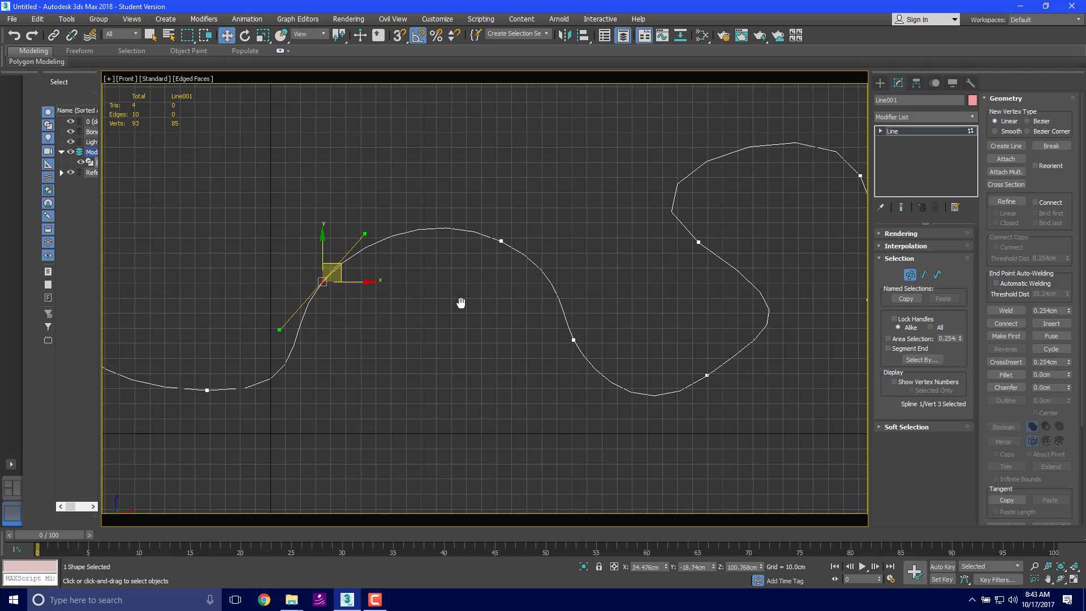
{"action": "scroll", "coordinate": [365, 305], "scroll_direction": "down", "scroll_amount": 3}
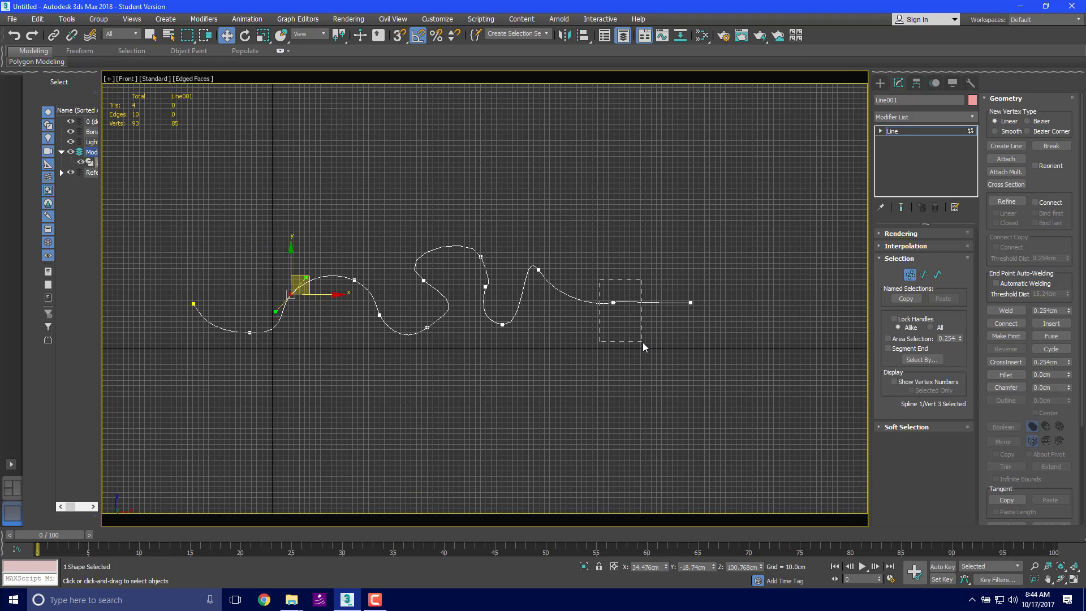
{"action": "left_click_drag", "start_coordinate": [642, 342], "coordinate": [642, 342]}
{"action": "left_click_drag", "start_coordinate": [646, 302], "coordinate": [693, 234]}
Step: Bend vertex 12 and slide end vertex 13 sideways, then orbit to see the path in 3D
{"action": "scroll", "coordinate": [573, 274], "scroll_direction": "up", "scroll_amount": 4}
{"action": "left_click", "coordinate": [657, 330]}
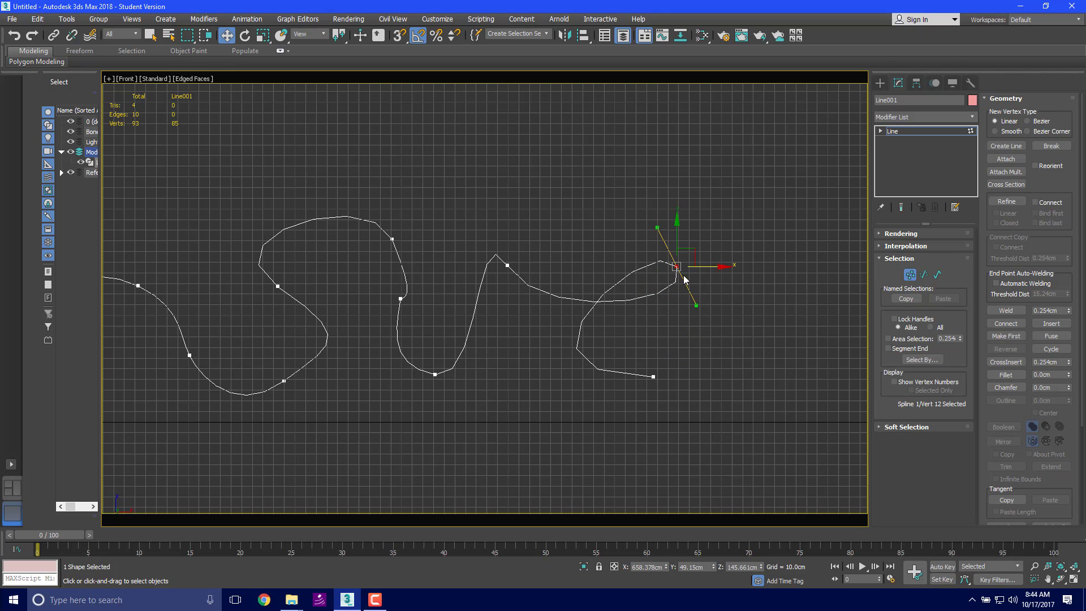
{"action": "left_click_drag", "start_coordinate": [721, 408], "coordinate": [725, 408]}
{"action": "mouse_move", "coordinate": [686, 376]}
{"action": "left_mouse_down"}
{"action": "mouse_move", "coordinate": [834, 387]}
{"action": "mouse_move", "coordinate": [706, 377]}
{"action": "left_mouse_up"}
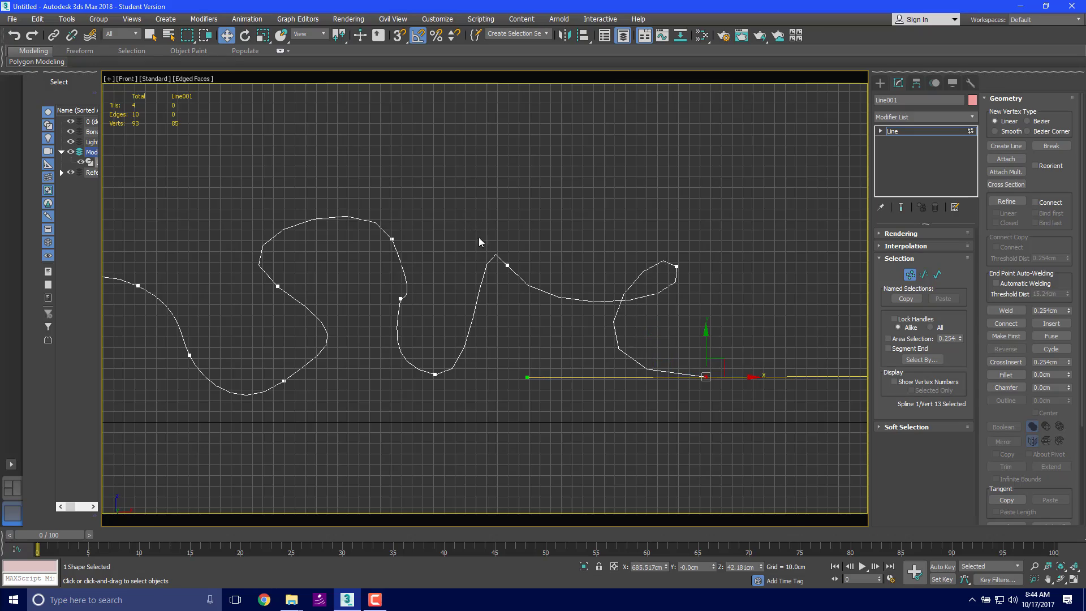
{"action": "left_click", "coordinate": [509, 260]}
{"action": "left_click", "coordinate": [507, 265]}
{"action": "key", "text": "space"}
{"action": "middle_click_drag", "start_coordinate": [708, 302], "coordinate": [578, 376]}
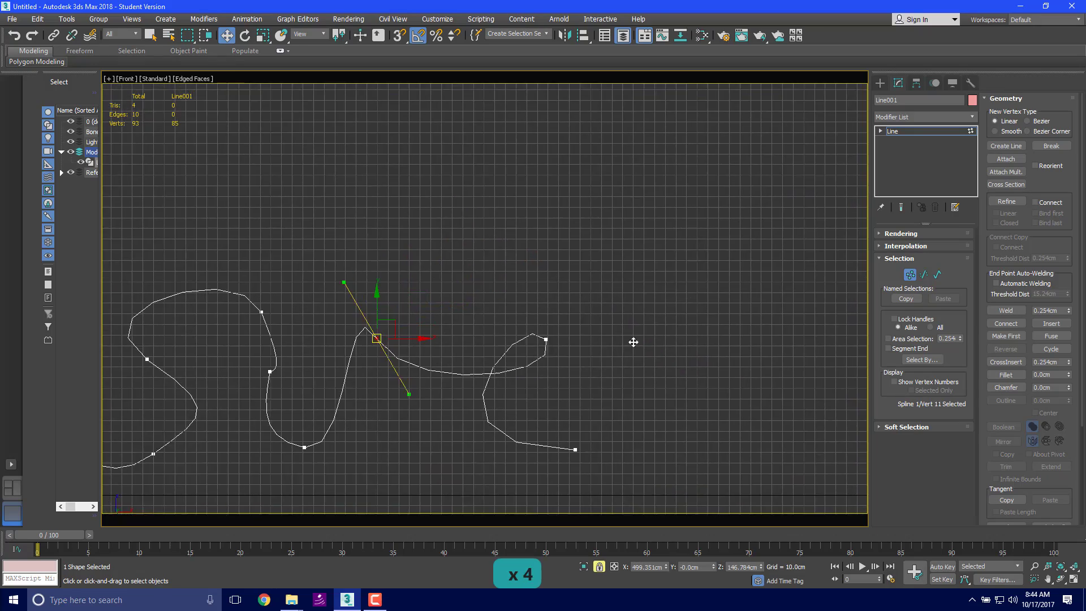
{"action": "middle_click_drag", "start_coordinate": [633, 342], "coordinate": [581, 405]}
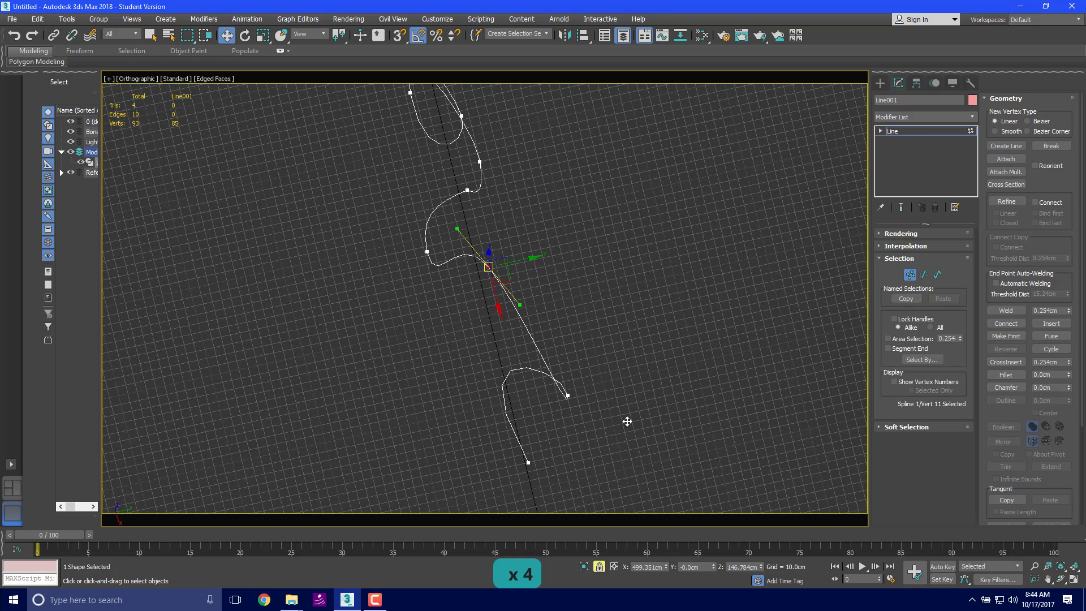
Step: Swing vertex 12's Bezier handle left to reshape the lower right curve
{"action": "left_click", "coordinate": [568, 395]}
{"action": "middle_click_drag", "start_coordinate": [591, 404], "coordinate": [559, 389], "text": "alt"}
{"action": "left_click_drag", "start_coordinate": [565, 382], "coordinate": [533, 391]}
{"action": "middle_click_drag", "start_coordinate": [518, 286], "coordinate": [531, 363]}
{"action": "scroll", "coordinate": [534, 361], "scroll_direction": "down", "scroll_amount": 2}
Step: From the Top view, nudge the middle vertex pairs and pull vertices 2 and 3 down to flatten the left waves
{"action": "key", "text": "t"}
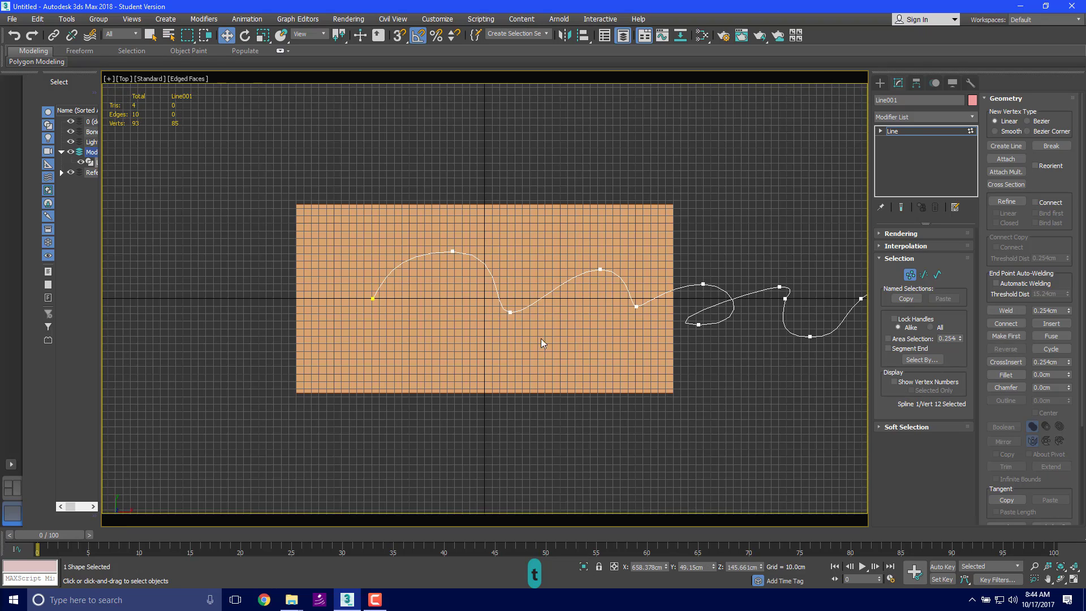
{"action": "middle_click_drag", "start_coordinate": [523, 260], "coordinate": [484, 331]}
{"action": "left_click_drag", "start_coordinate": [517, 298], "coordinate": [569, 377]}
{"action": "left_click_drag", "start_coordinate": [537, 290], "coordinate": [536, 280]}
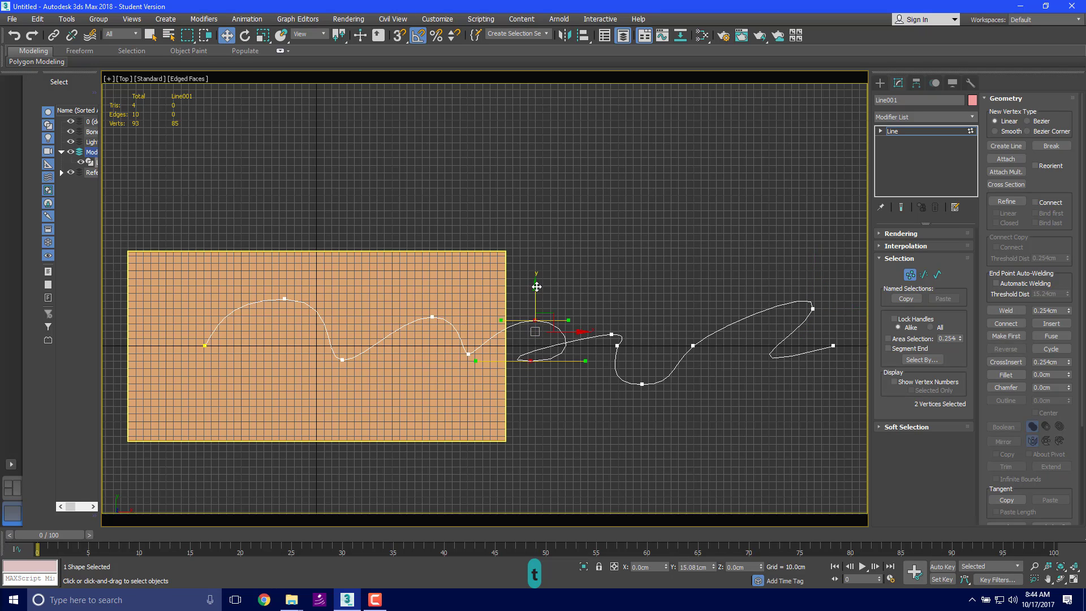
{"action": "left_click_drag", "start_coordinate": [422, 303], "coordinate": [475, 388]}
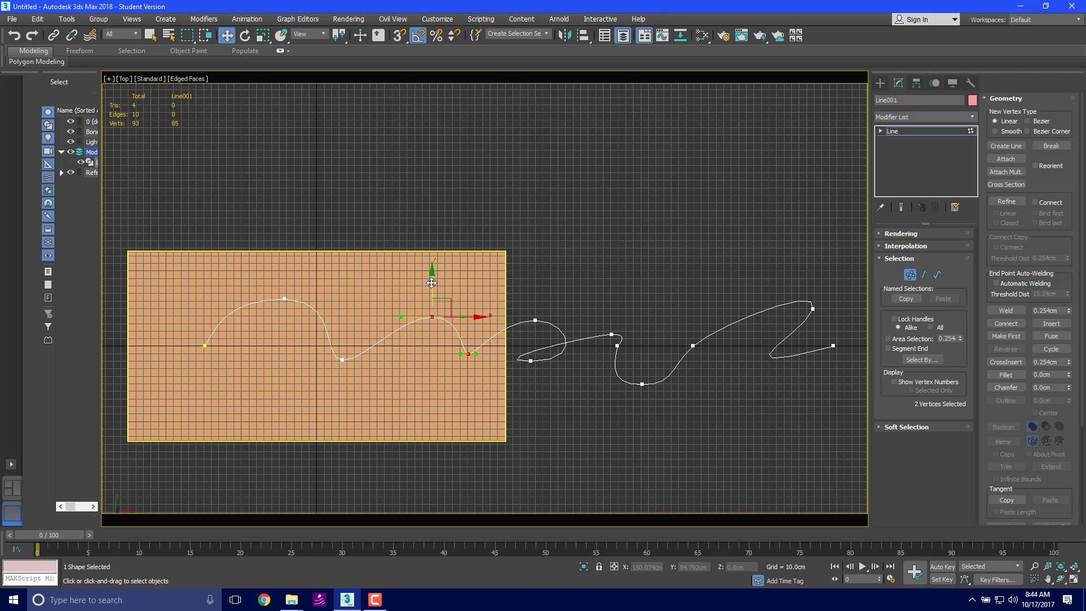
{"action": "left_click_drag", "start_coordinate": [432, 283], "coordinate": [432, 295]}
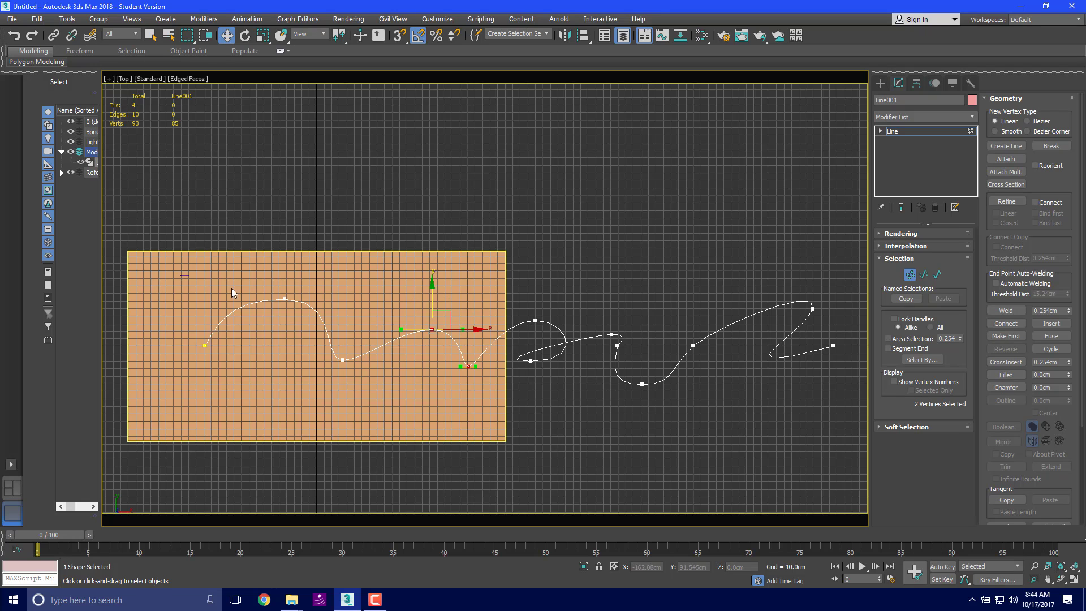
{"action": "left_click_drag", "start_coordinate": [232, 288], "coordinate": [287, 321]}
{"action": "left_click_drag", "start_coordinate": [286, 257], "coordinate": [307, 308]}
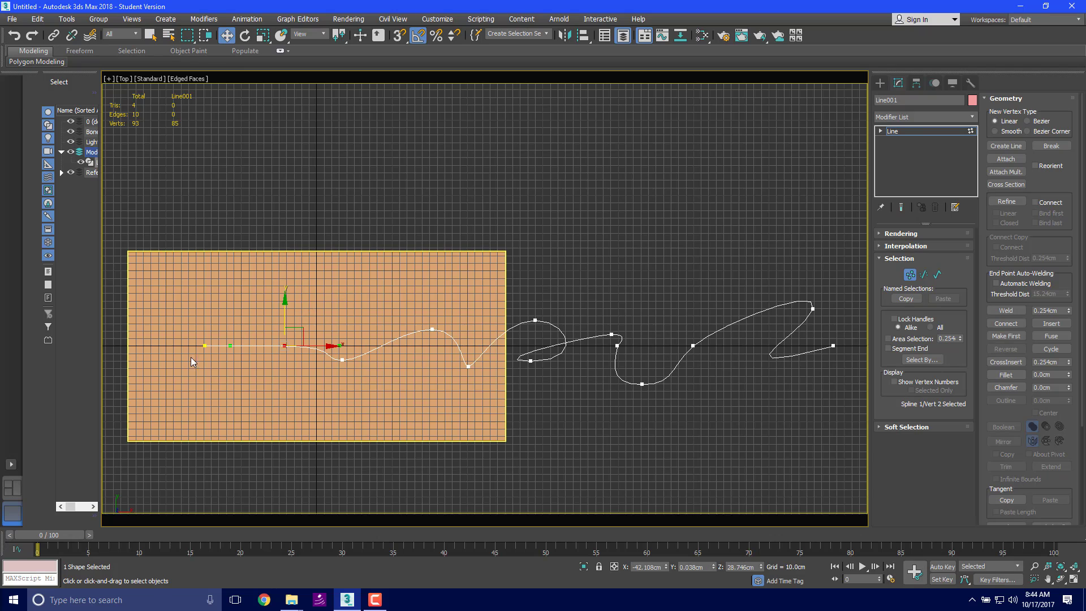
{"action": "left_click", "coordinate": [342, 359]}
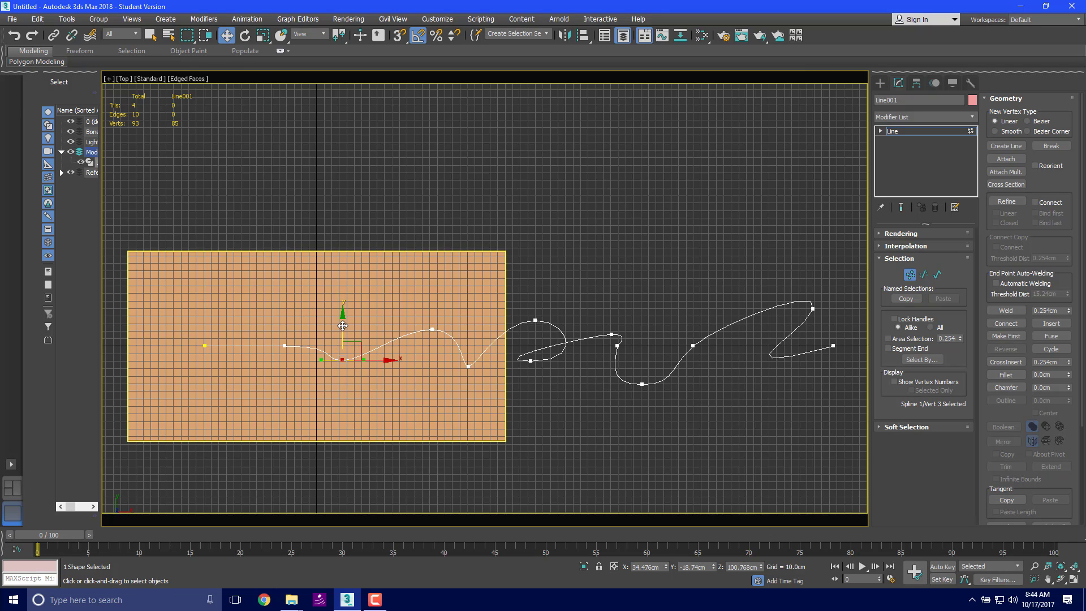
{"action": "left_click_drag", "start_coordinate": [343, 326], "coordinate": [343, 330]}
Step: Lower the two right-hand vertices and move vertex 10 up and to the right
{"action": "middle_click_drag", "start_coordinate": [630, 345], "coordinate": [511, 339]}
{"action": "mouse_move", "coordinate": [494, 296]}
{"action": "left_mouse_down"}
{"action": "mouse_move", "coordinate": [507, 333]}
{"action": "mouse_move", "coordinate": [500, 282]}
{"action": "left_mouse_up"}
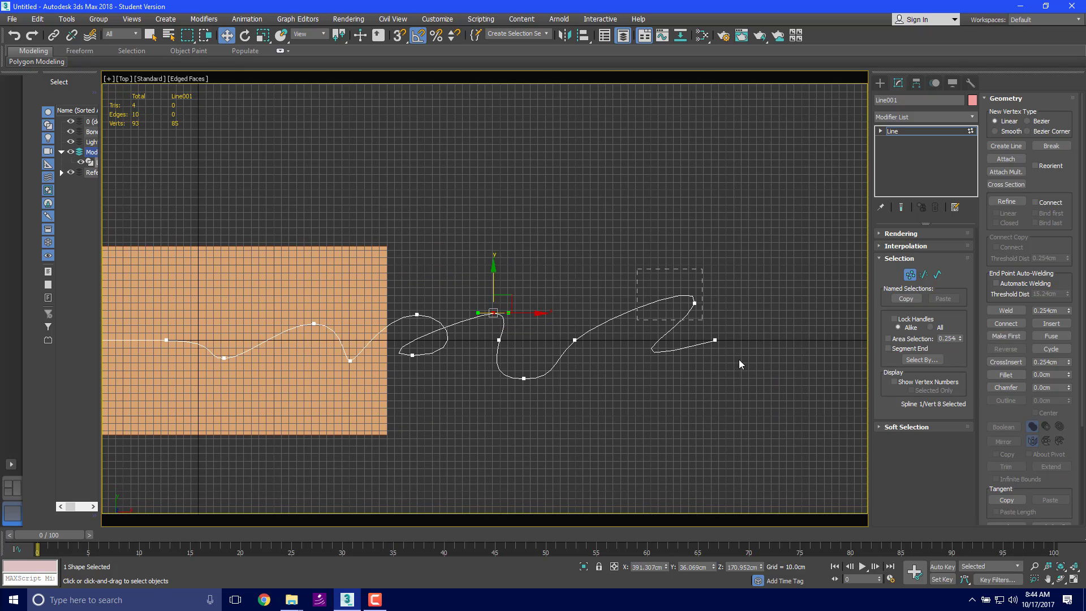
{"action": "left_click_drag", "start_coordinate": [739, 359], "coordinate": [741, 365]}
{"action": "left_click_drag", "start_coordinate": [692, 283], "coordinate": [694, 296]}
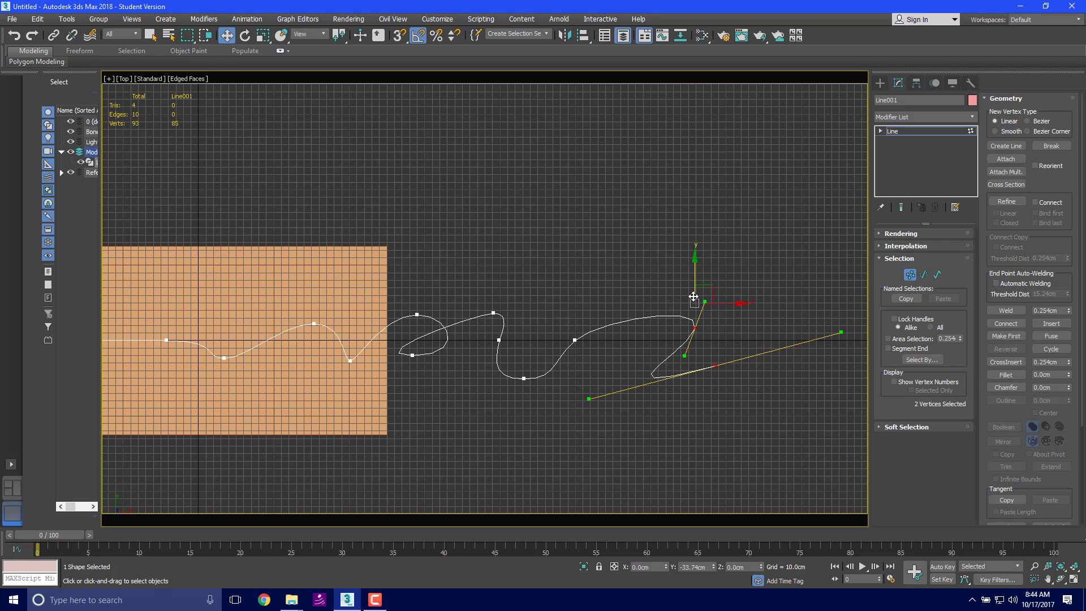
{"action": "left_click", "coordinate": [590, 335]}
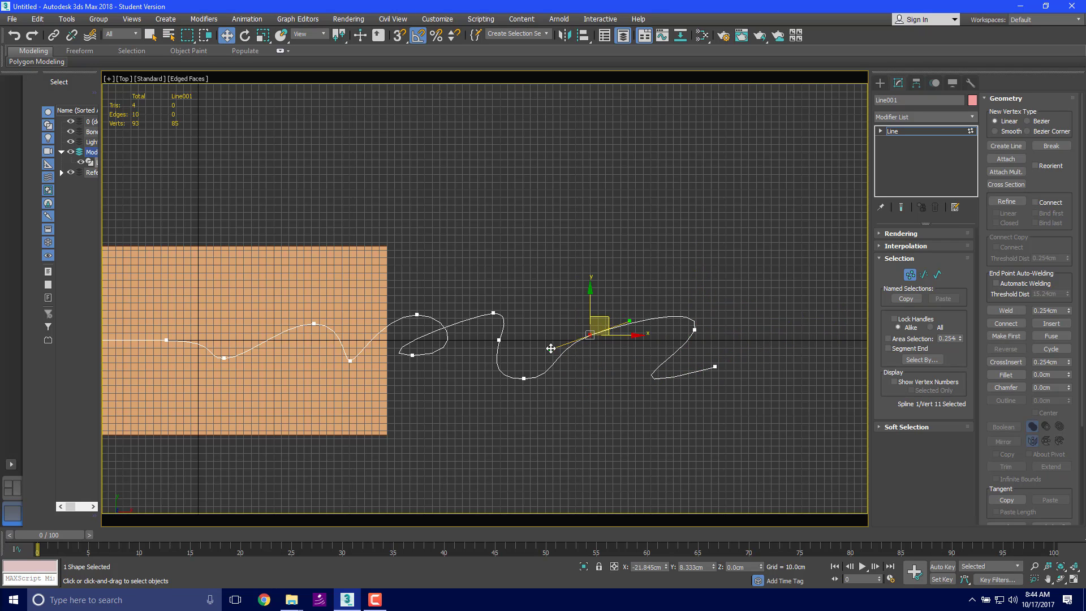
{"action": "left_click", "coordinate": [524, 378]}
{"action": "left_click_drag", "start_coordinate": [540, 376], "coordinate": [550, 358]}
Step: In the Front view, convert vertex 9 to a Smooth vertex via the quad menu
{"action": "key", "text": "l"}
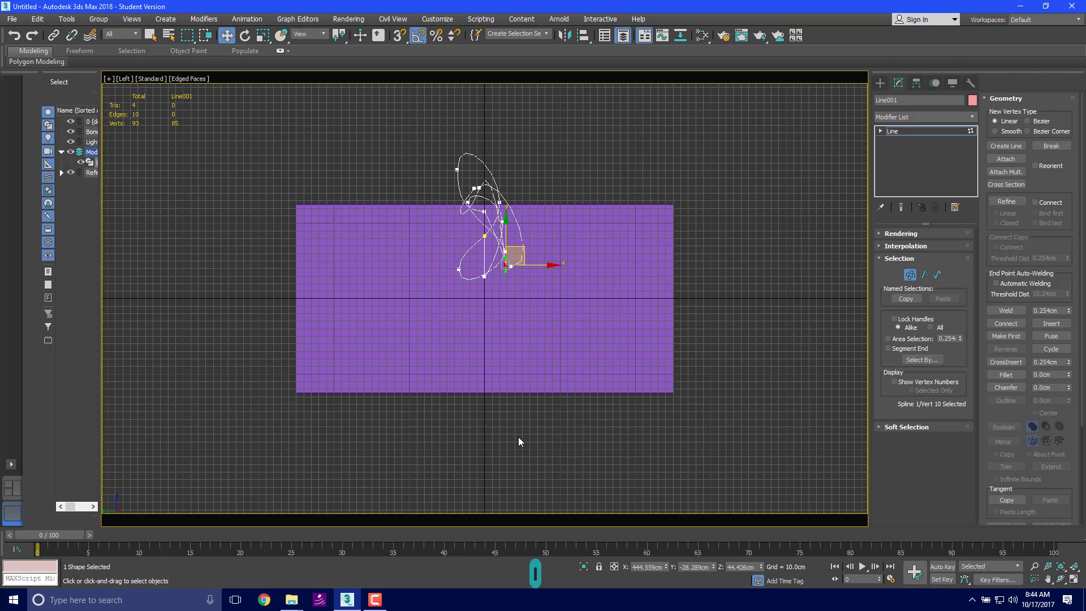
{"action": "key", "text": "f"}
{"action": "scroll", "coordinate": [316, 389], "scroll_direction": "down", "scroll_amount": 2}
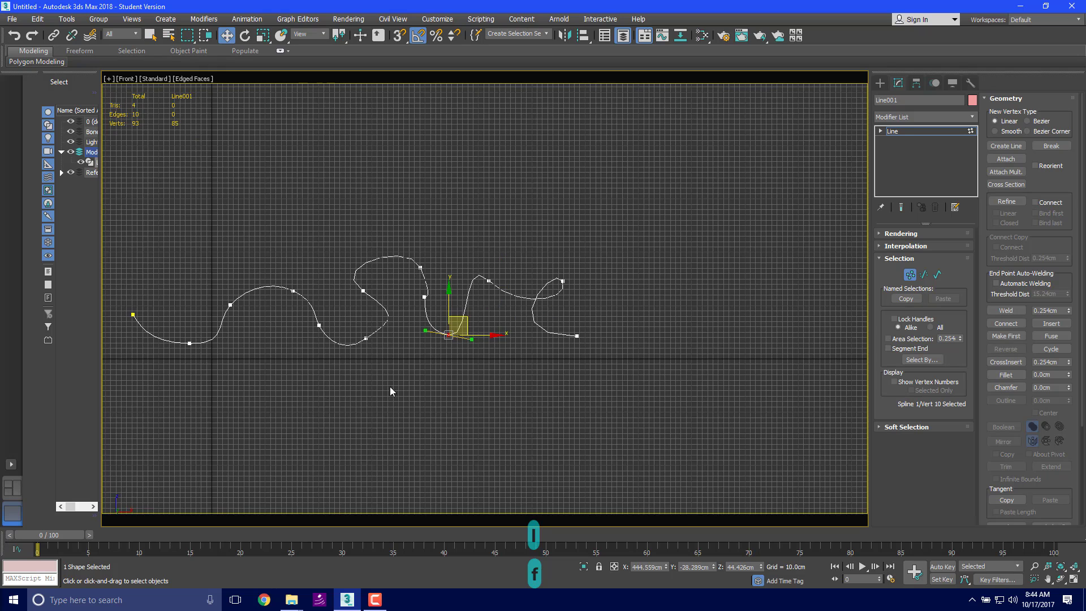
{"action": "scroll", "coordinate": [433, 321], "scroll_direction": "up", "scroll_amount": 4}
{"action": "left_click", "coordinate": [426, 273]}
{"action": "scroll", "coordinate": [433, 288], "scroll_direction": "up", "scroll_amount": 2}
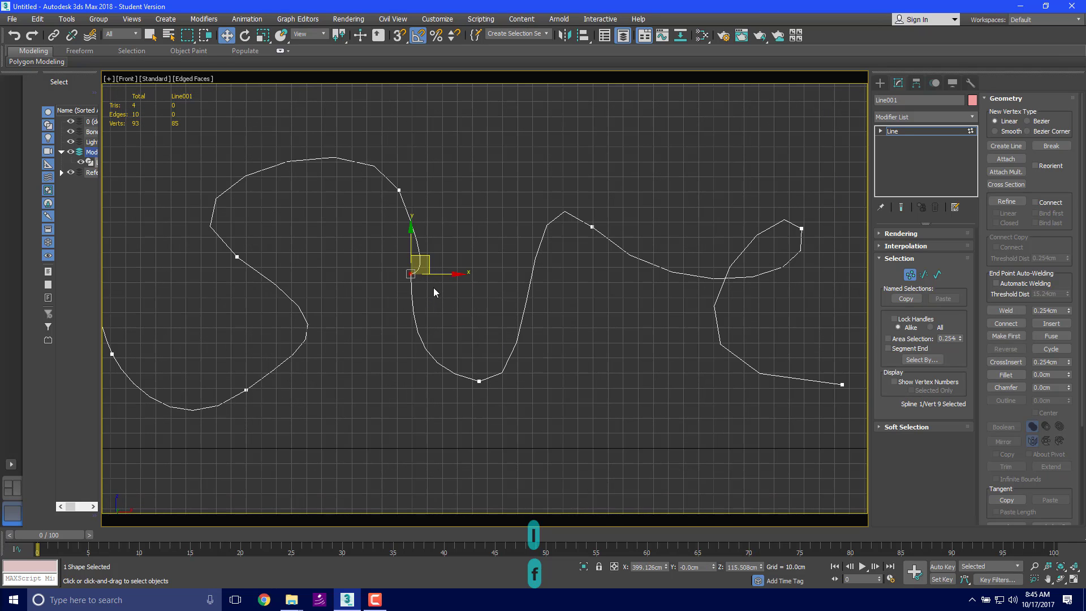
{"action": "middle_click_drag", "start_coordinate": [419, 274], "coordinate": [510, 219]}
{"action": "scroll", "coordinate": [510, 221], "scroll_direction": "down", "scroll_amount": 1}
{"action": "scroll", "coordinate": [509, 222], "scroll_direction": "up", "scroll_amount": 4}
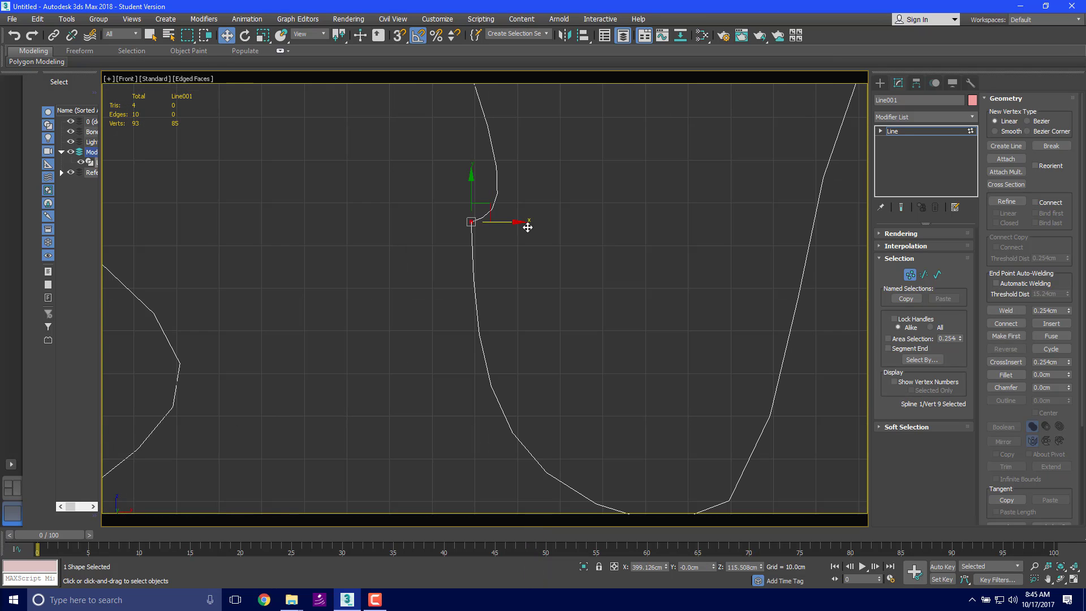
{"action": "left_click", "coordinate": [441, 269]}
{"action": "left_click_drag", "start_coordinate": [448, 195], "coordinate": [569, 286]}
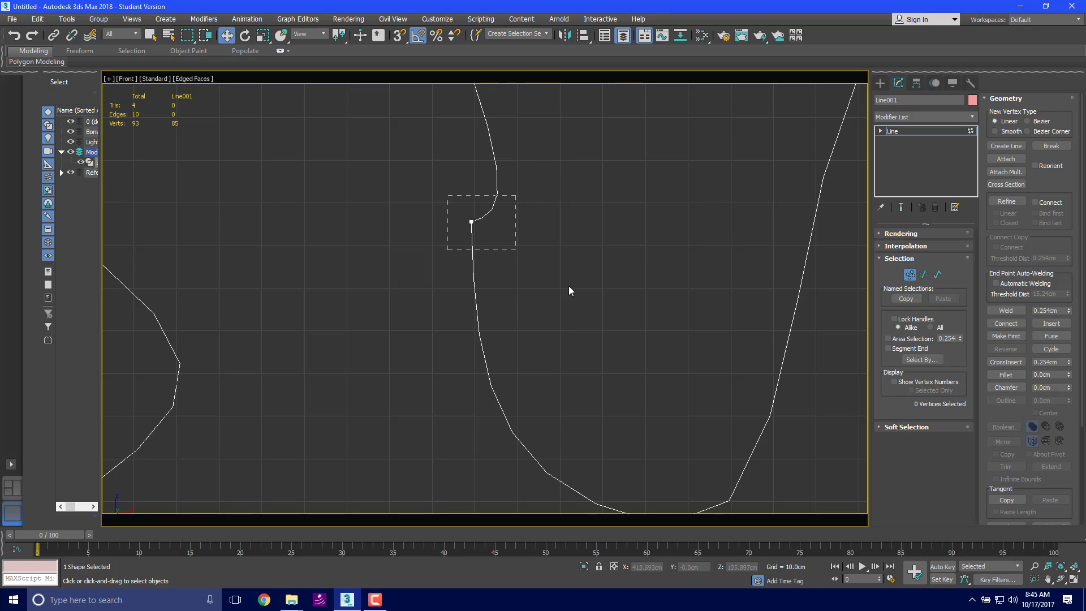
{"action": "right_click", "coordinate": [470, 217]}
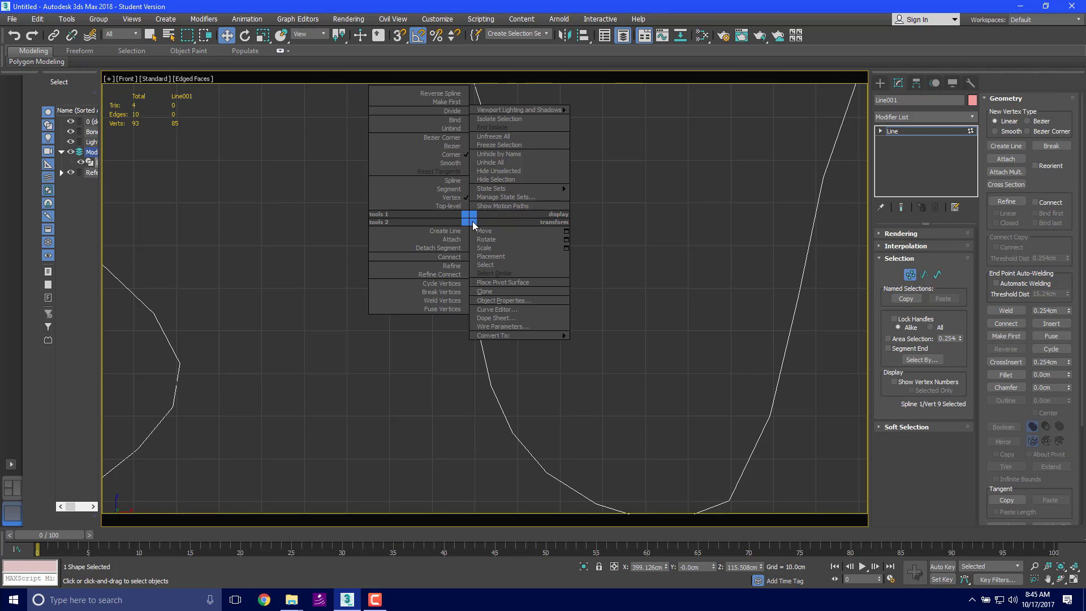
{"action": "left_click", "coordinate": [453, 163]}
Step: Delete the selected vertex and drag vertex 10's handle to form the small right-hand loop
{"action": "scroll", "coordinate": [534, 264], "scroll_direction": "down", "scroll_amount": 3}
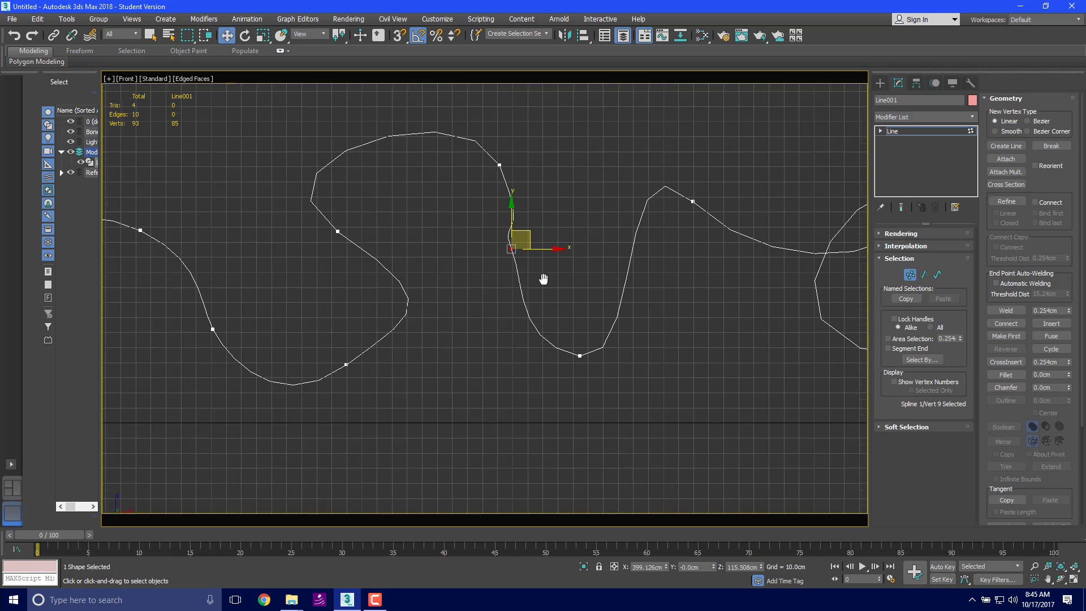
{"action": "middle_click_drag", "start_coordinate": [543, 279], "coordinate": [546, 290]}
{"action": "key", "text": "Delete"}
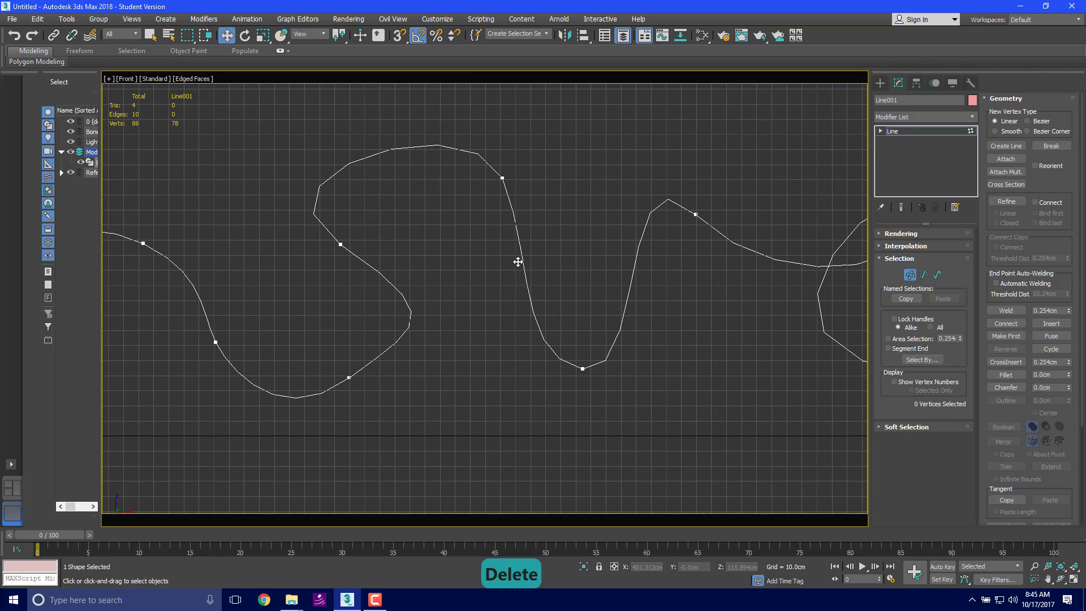
{"action": "scroll", "coordinate": [470, 260], "scroll_direction": "down", "scroll_amount": 4}
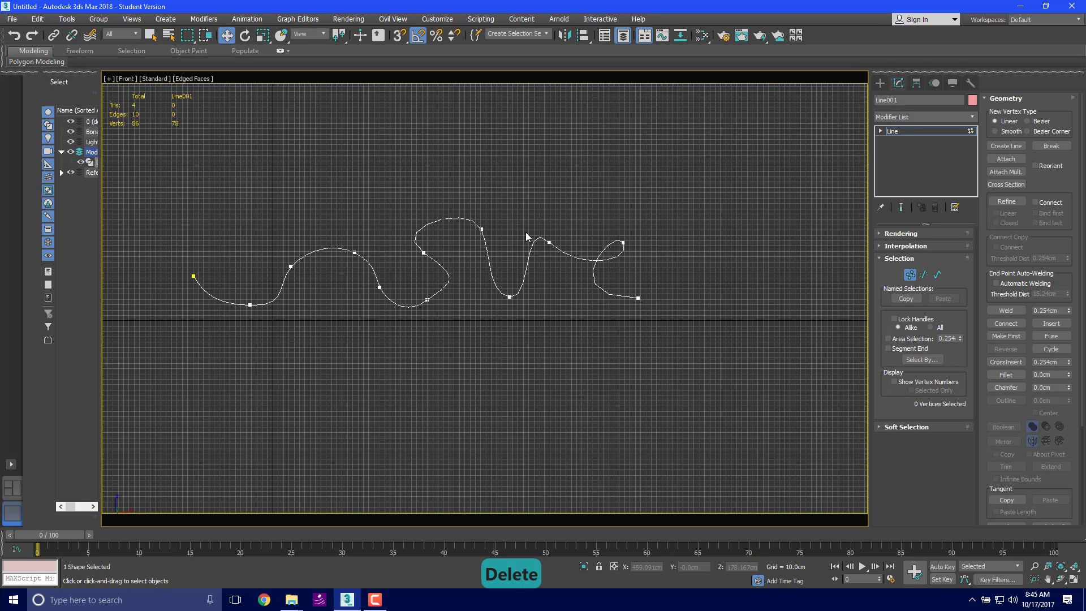
{"action": "left_click", "coordinate": [548, 242]}
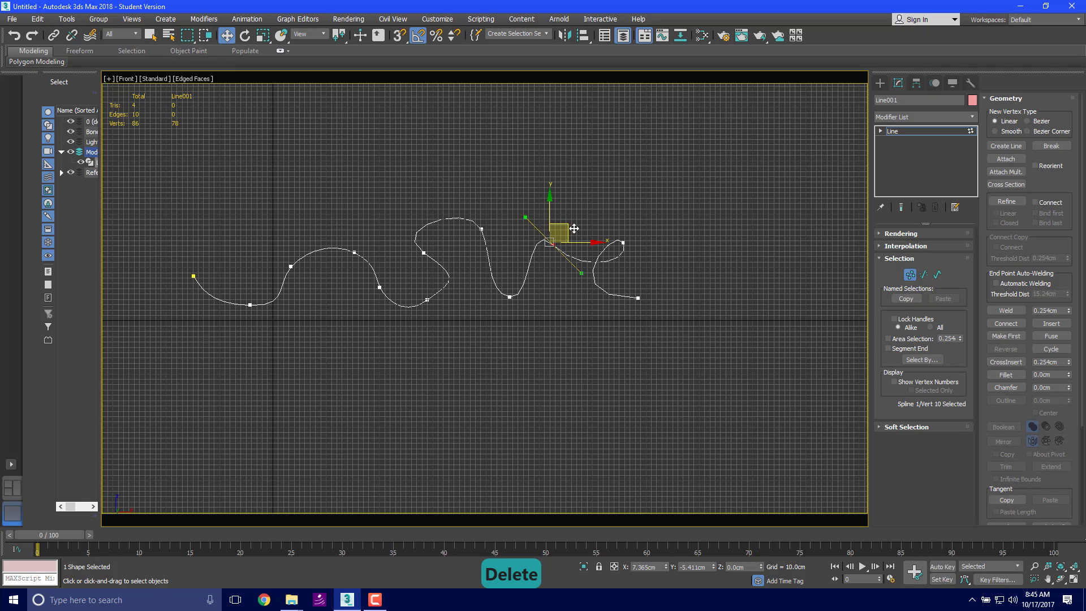
{"action": "left_click_drag", "start_coordinate": [525, 220], "coordinate": [512, 206]}
{"action": "middle_click_drag", "start_coordinate": [518, 301], "coordinate": [700, 276]}
{"action": "left_click", "coordinate": [607, 348]}
{"action": "middle_click_drag", "start_coordinate": [542, 367], "coordinate": [402, 372]}
{"action": "scroll", "coordinate": [398, 314], "scroll_direction": "down", "scroll_amount": 4}
{"action": "scroll", "coordinate": [401, 290], "scroll_direction": "up", "scroll_amount": 6}
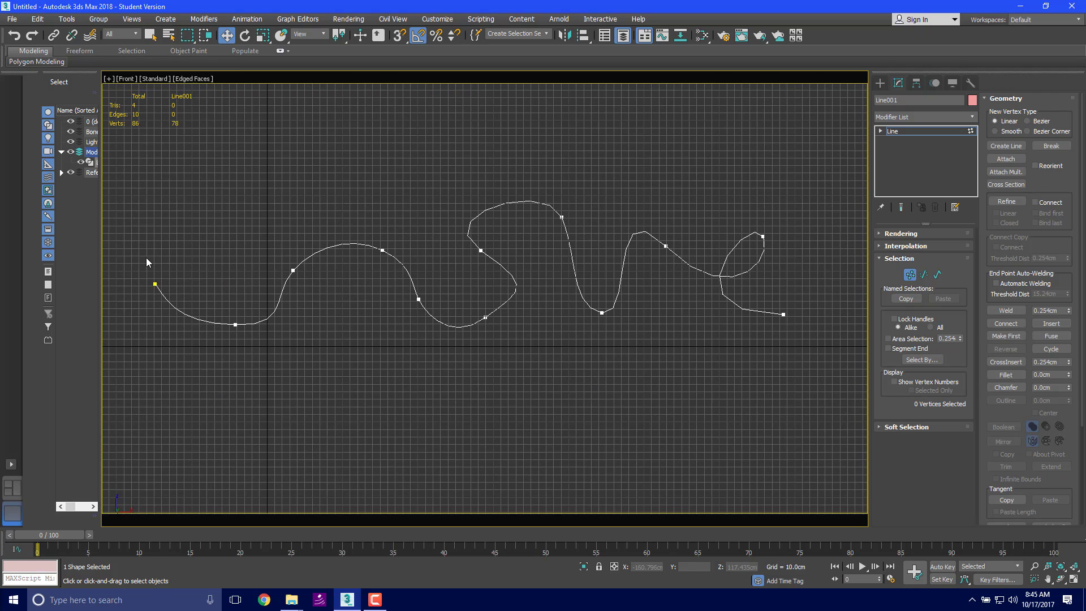
Step: Pan along the winding line path in the Front view, then switch to the Left view
{"action": "left_click", "coordinate": [155, 284]}
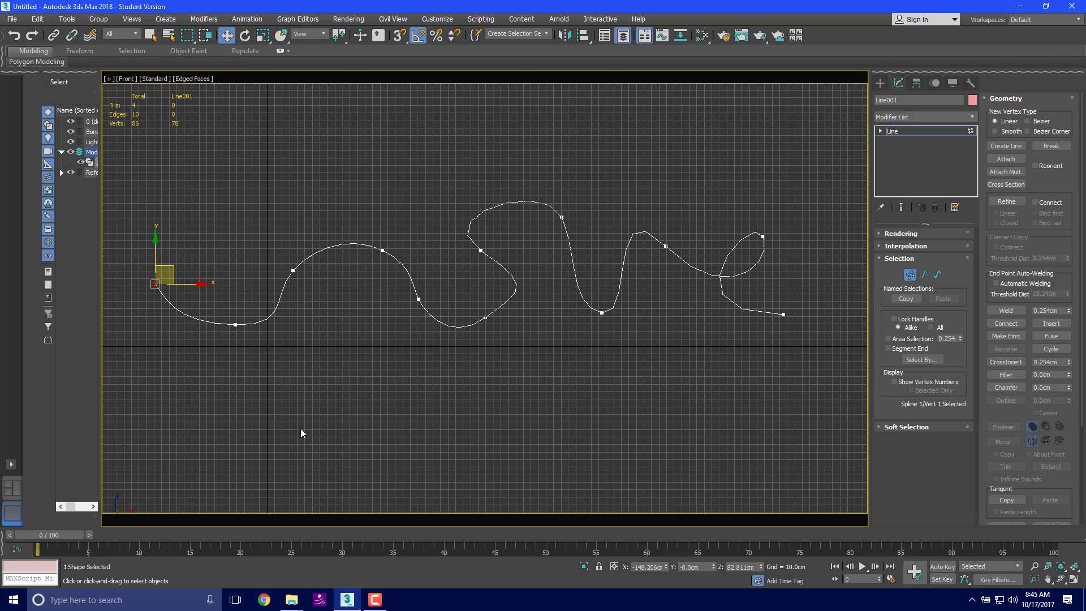
{"action": "middle_click_drag", "start_coordinate": [305, 407], "coordinate": [444, 364]}
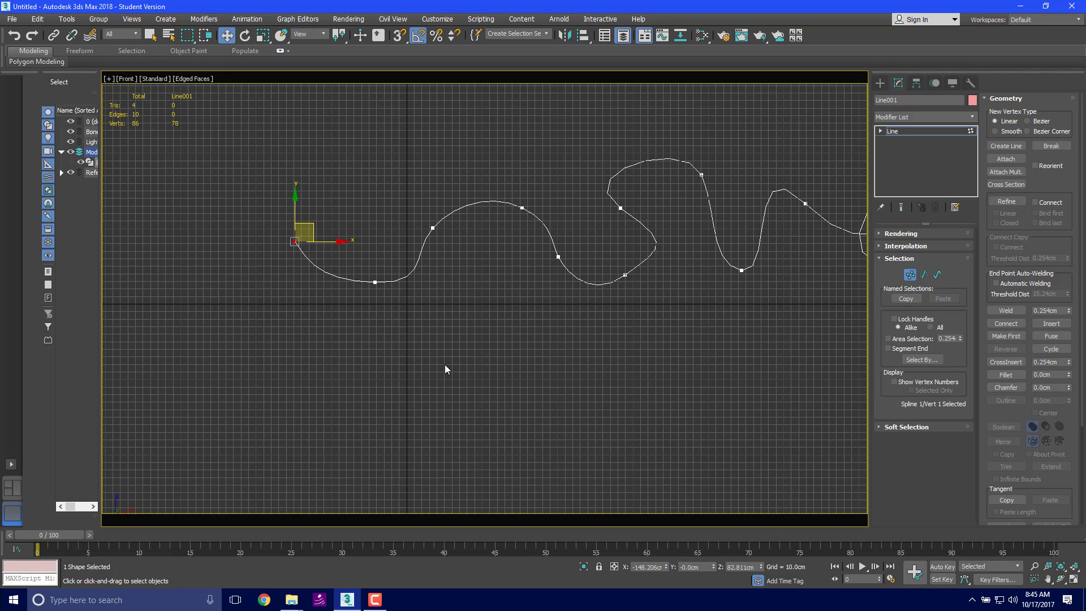
{"action": "middle_click_drag", "start_coordinate": [444, 364], "coordinate": [603, 388]}
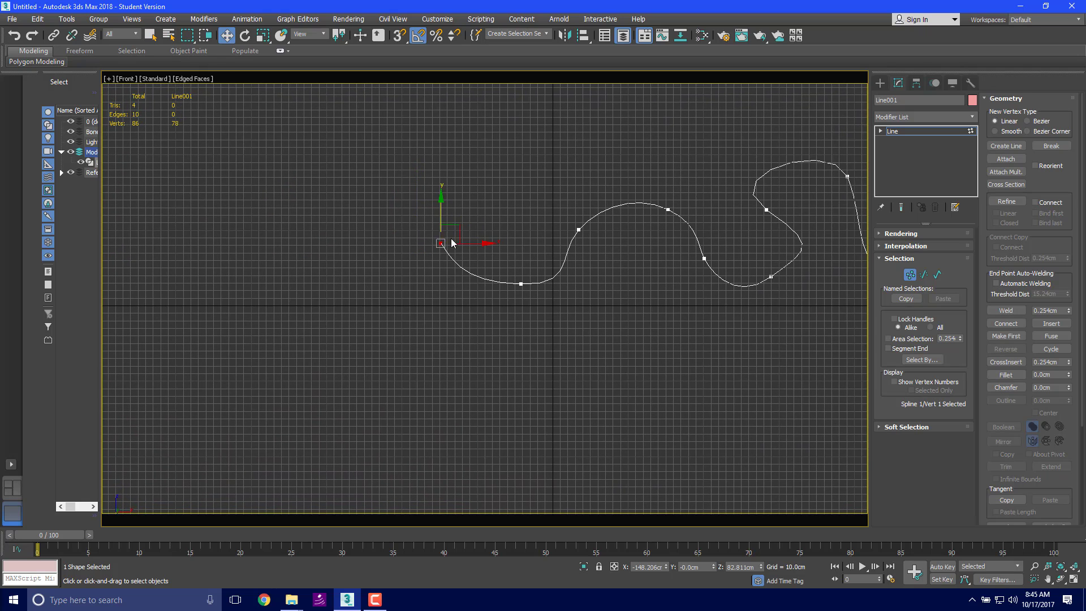
{"action": "middle_click_drag", "start_coordinate": [619, 302], "coordinate": [500, 310]}
{"action": "left_click", "coordinate": [500, 338]}
{"action": "middle_click_drag", "start_coordinate": [798, 283], "coordinate": [643, 316]}
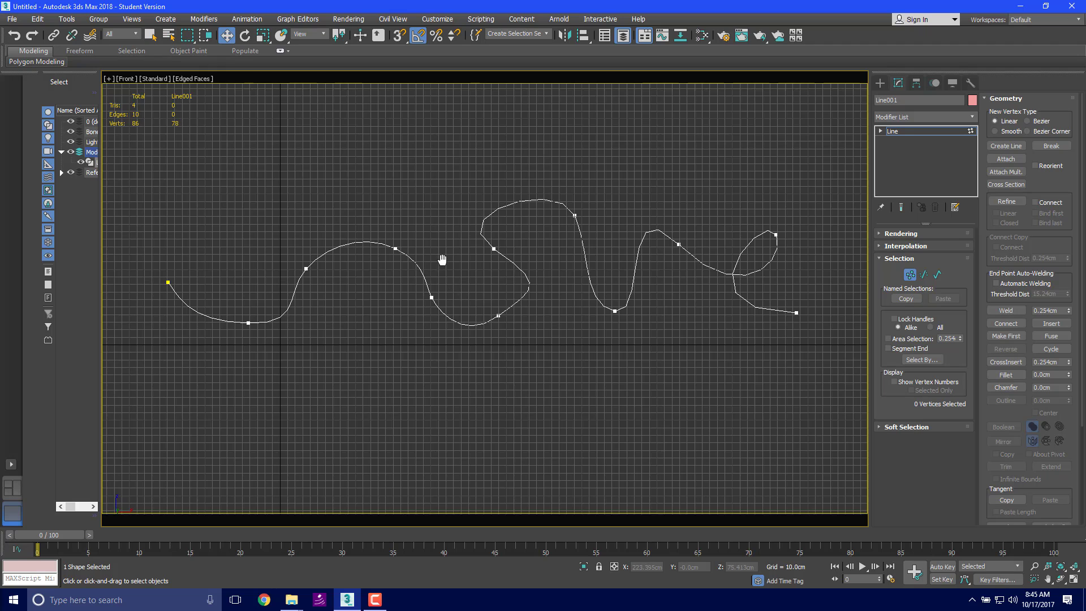
{"action": "middle_click_drag", "start_coordinate": [457, 213], "coordinate": [508, 221]}
{"action": "middle_click_drag", "start_coordinate": [700, 337], "coordinate": [660, 360]}
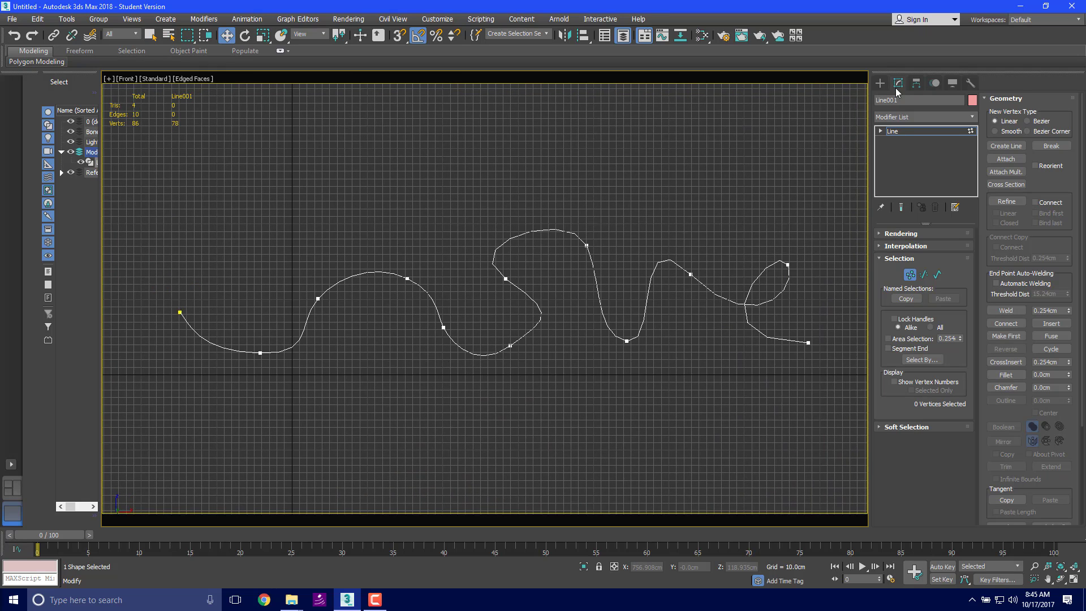
{"action": "middle_click_drag", "start_coordinate": [572, 390], "coordinate": [560, 347]}
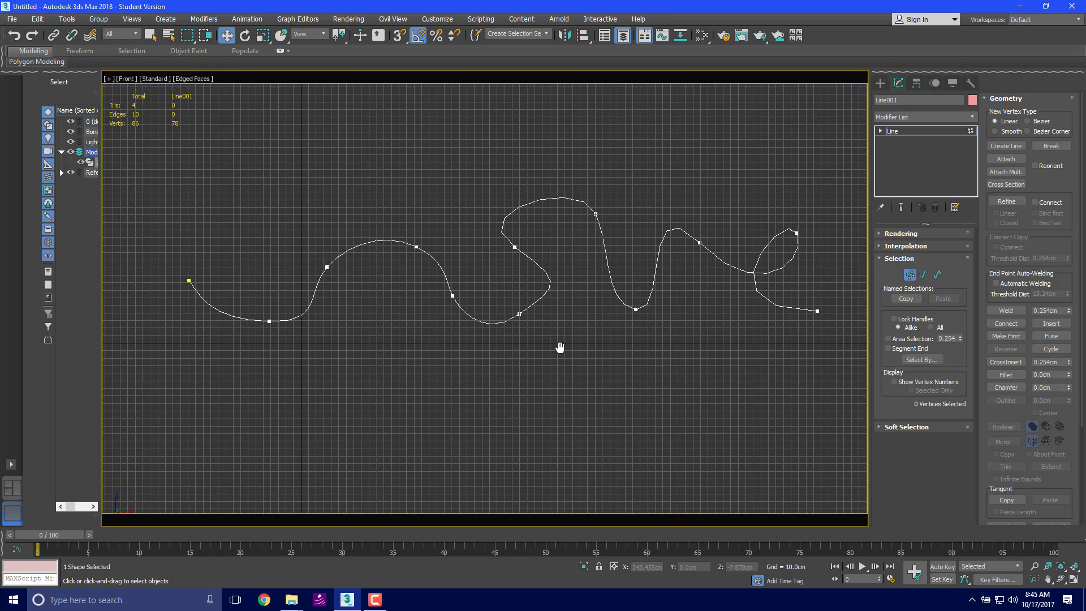
{"action": "scroll", "coordinate": [560, 347], "scroll_direction": "down", "scroll_amount": 3}
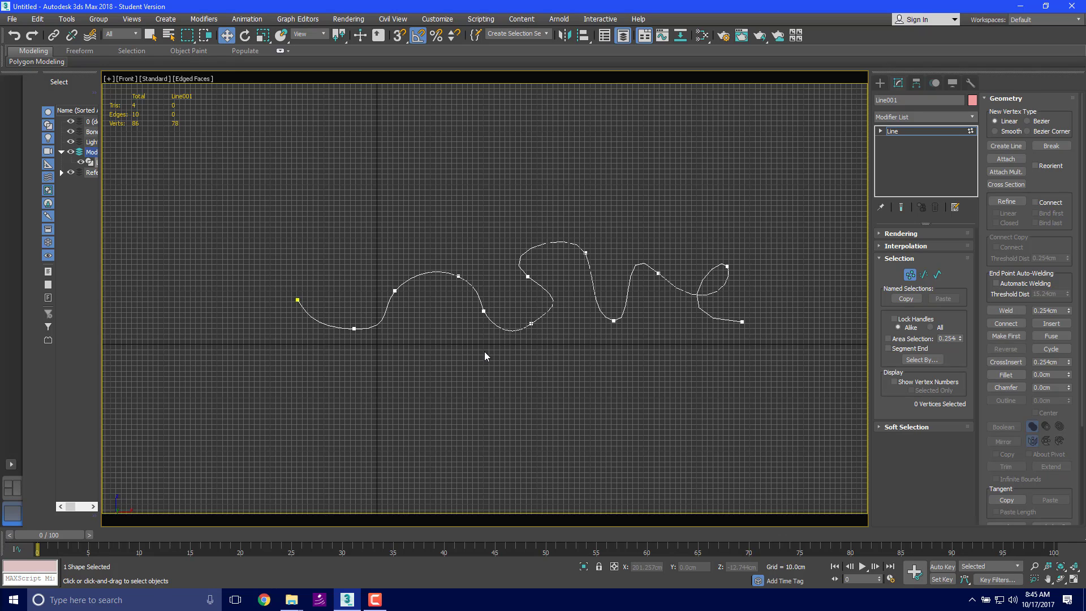
{"action": "middle_click_drag", "start_coordinate": [368, 417], "coordinate": [354, 407]}
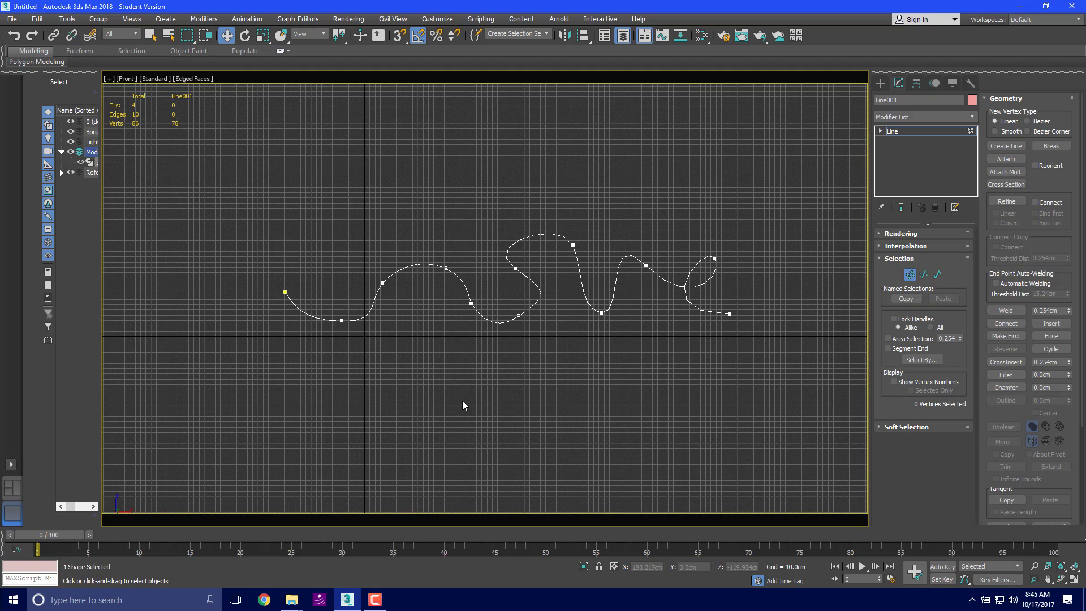
{"action": "middle_click_drag", "start_coordinate": [463, 402], "coordinate": [433, 413]}
{"action": "key", "text": "l"}
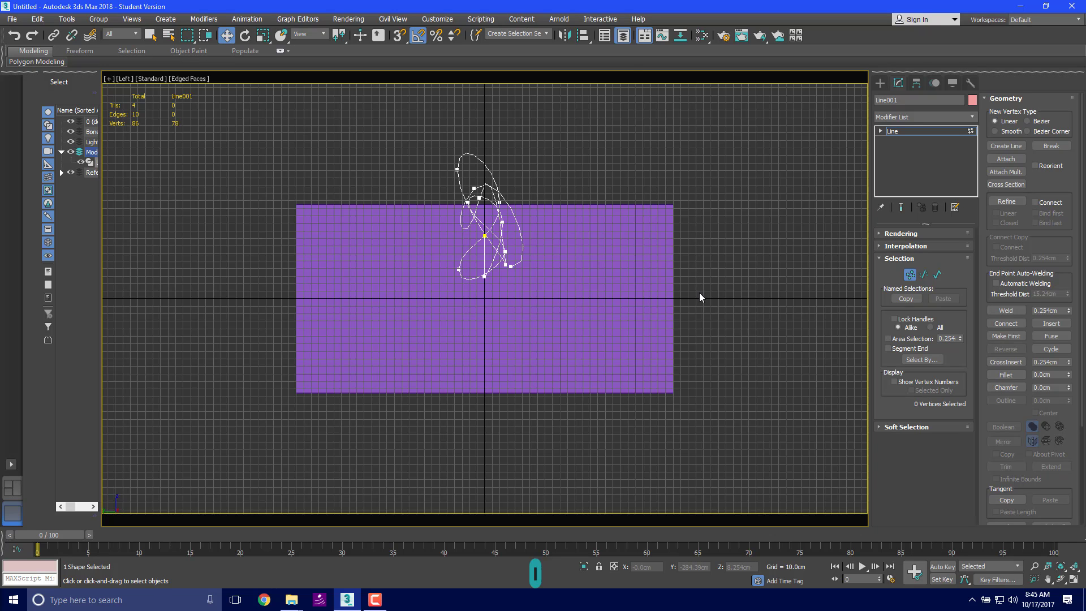
Step: In the Layer Explorer, expand Reference and delete the Ref_Left and Ref_Top planes
{"action": "left_click", "coordinate": [622, 37]}
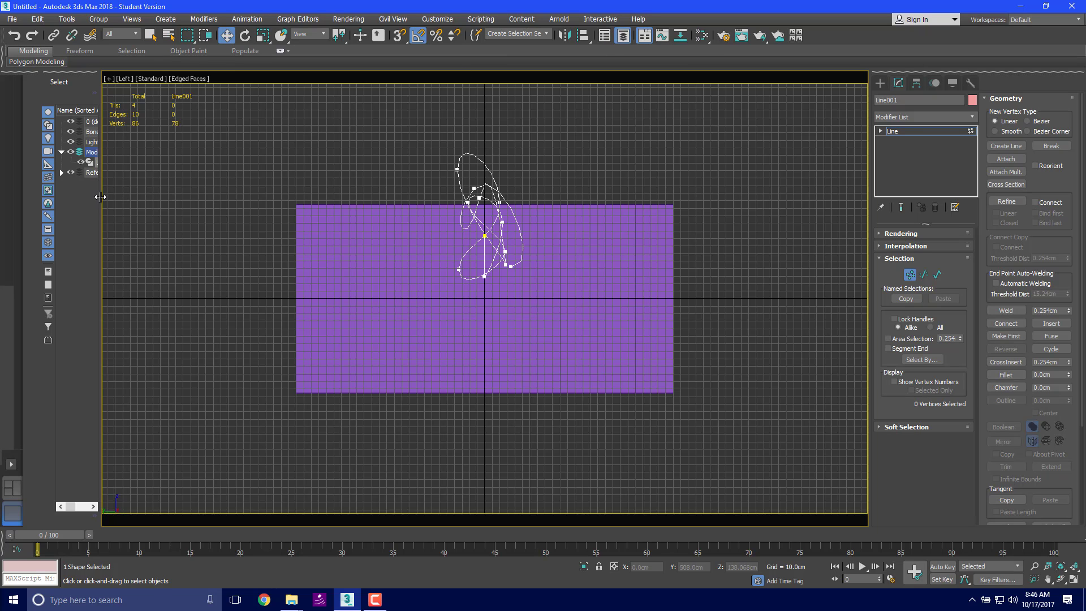
{"action": "left_click_drag", "start_coordinate": [100, 197], "coordinate": [230, 189]}
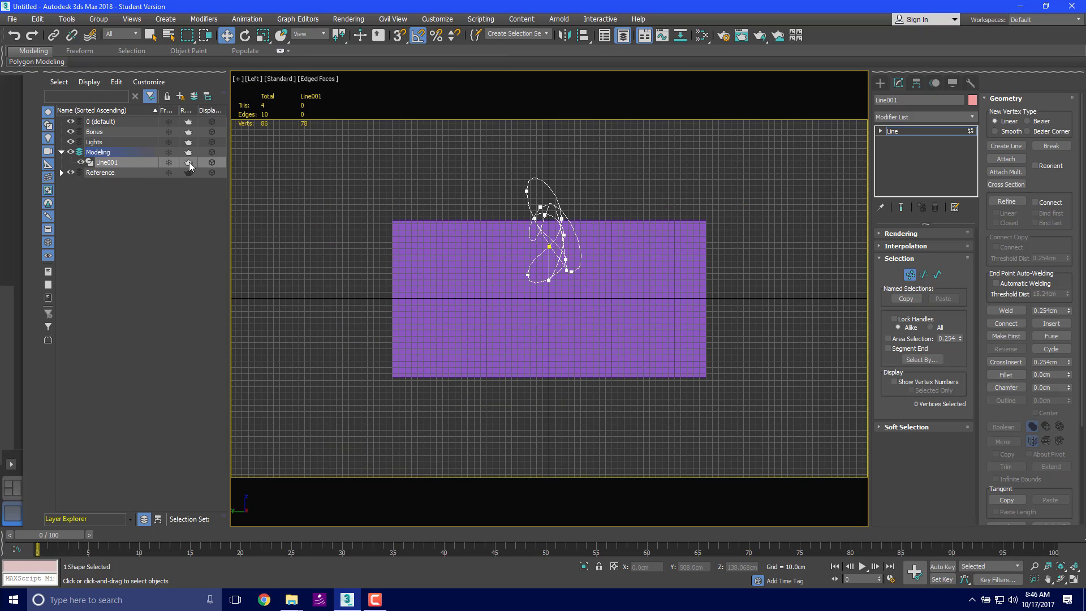
{"action": "left_click", "coordinate": [61, 173]}
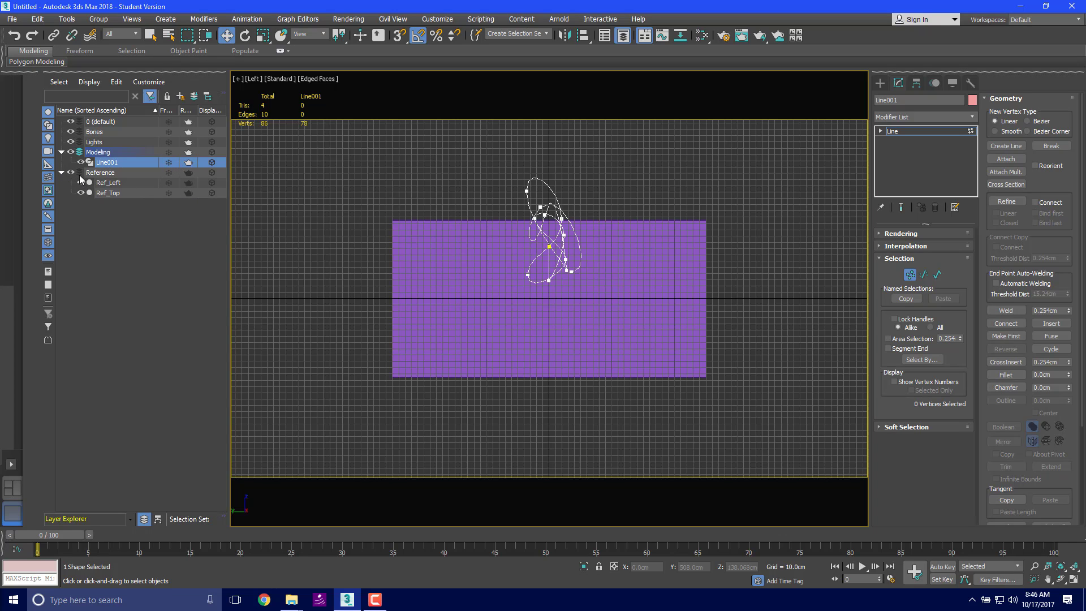
{"action": "left_click", "coordinate": [110, 186]}
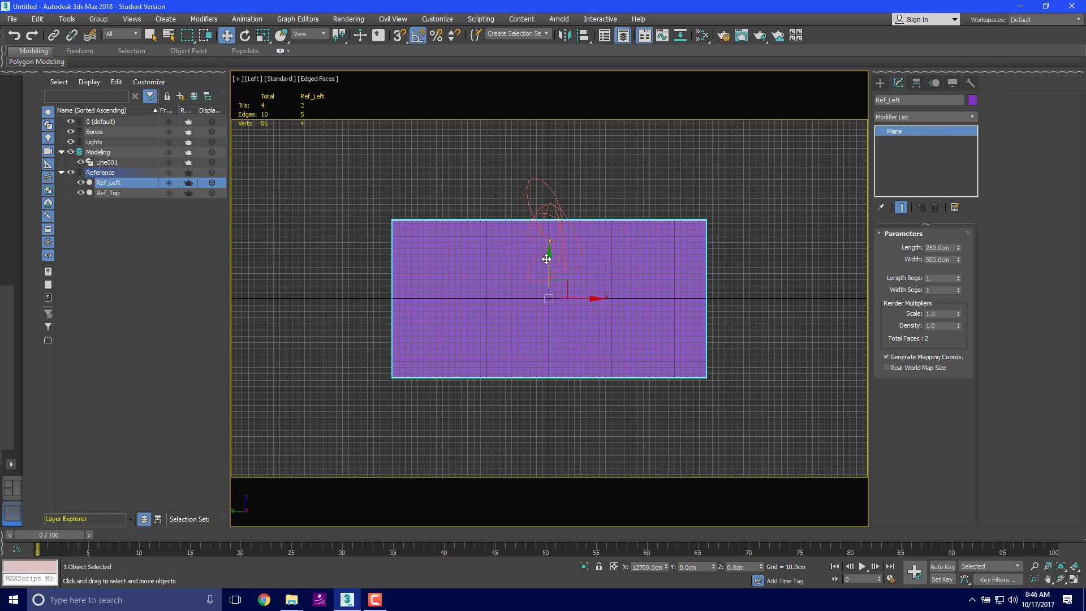
{"action": "key", "text": "Delete"}
{"action": "left_click", "coordinate": [106, 173]}
{"action": "key", "text": "Delete"}
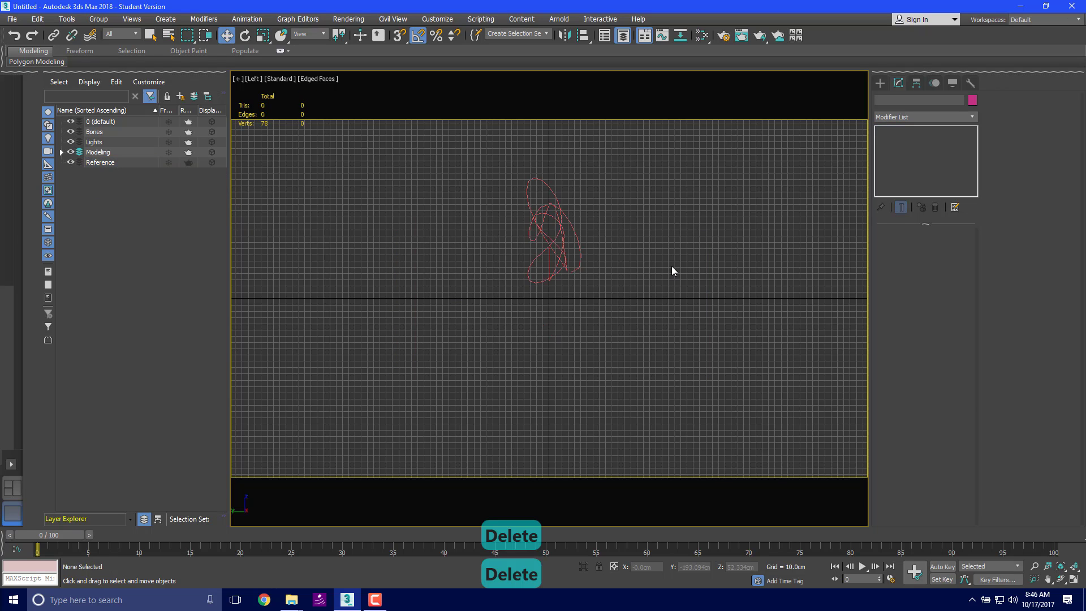
Step: Reselect the line at vertex level, narrow the layer panel, and show Create > Shapes splines
{"action": "middle_click_drag", "start_coordinate": [671, 267], "coordinate": [642, 304]}
{"action": "left_click_drag", "start_coordinate": [463, 198], "coordinate": [576, 313]}
{"action": "key", "text": "1"}
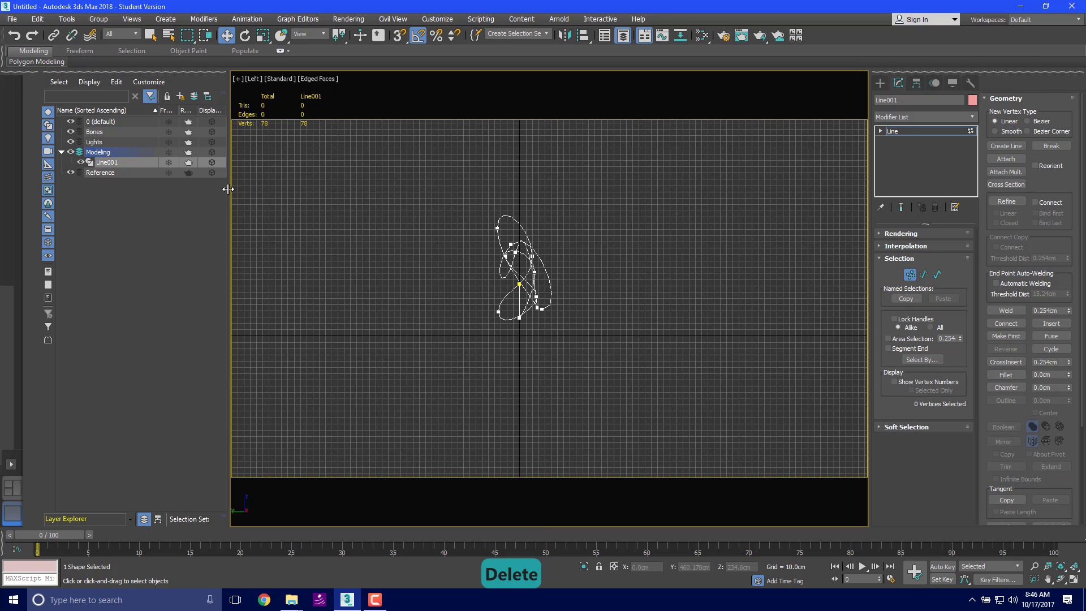
{"action": "left_click_drag", "start_coordinate": [230, 183], "coordinate": [90, 190]}
{"action": "scroll", "coordinate": [428, 327], "scroll_direction": "up", "scroll_amount": 3}
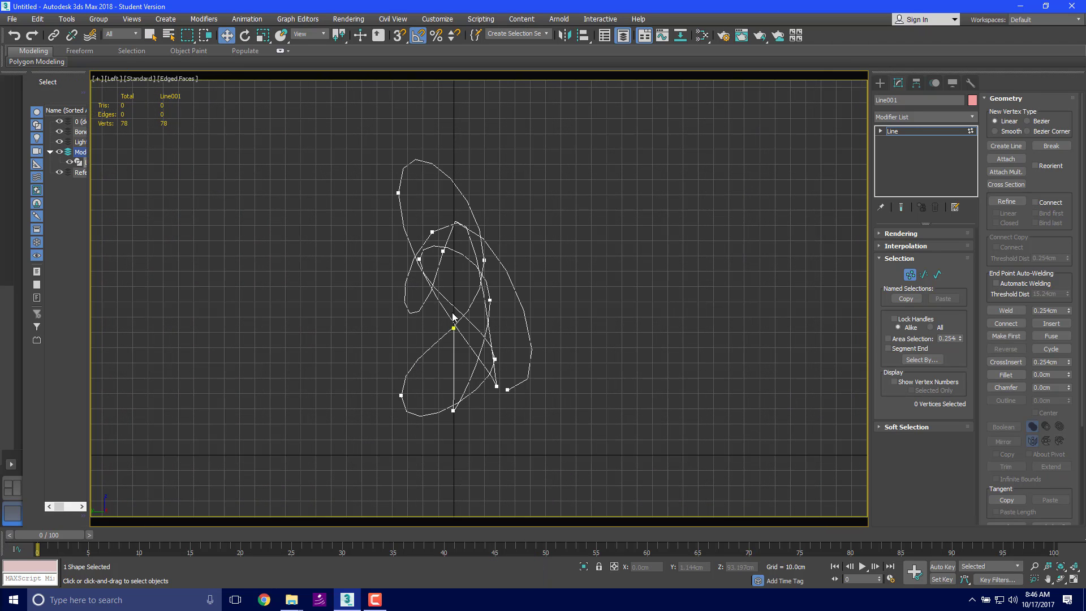
{"action": "middle_click_drag", "start_coordinate": [713, 409], "coordinate": [726, 348]}
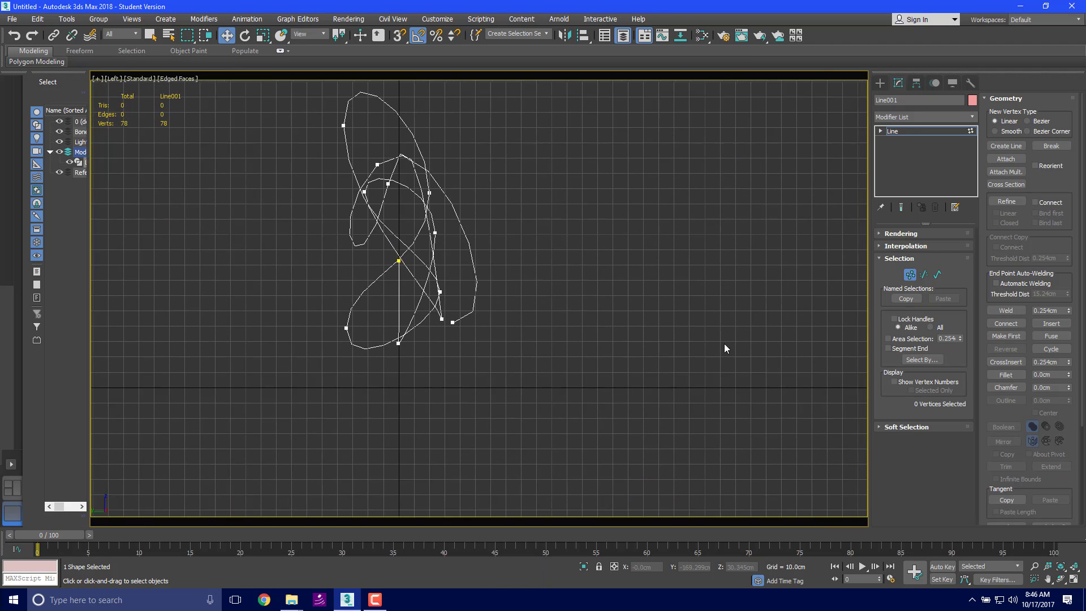
{"action": "left_click", "coordinate": [881, 83]}
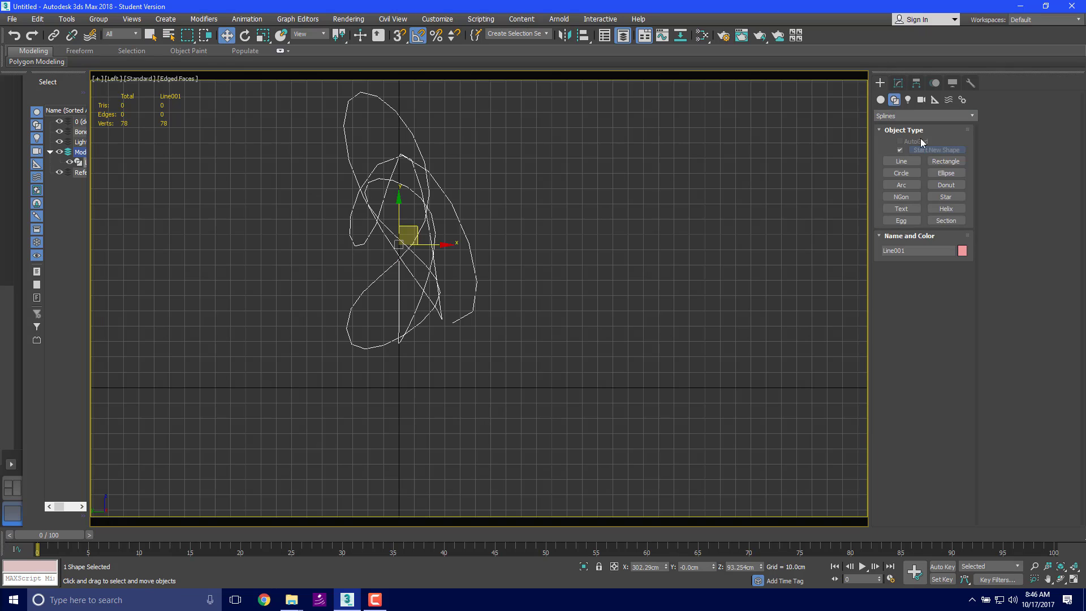
Step: Draw a six-point star right of the path, Radius 1 15.157cm and Radius 2 32.055cm
{"action": "left_click", "coordinate": [946, 196]}
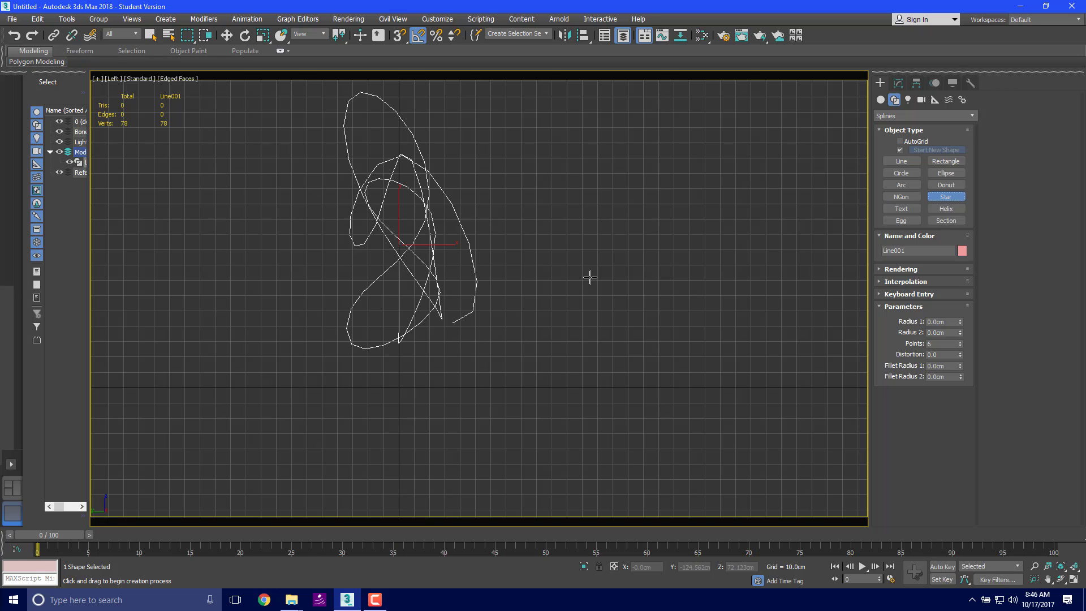
{"action": "left_click", "coordinate": [610, 323]}
{"action": "left_click_drag", "start_coordinate": [589, 276], "coordinate": [616, 329]}
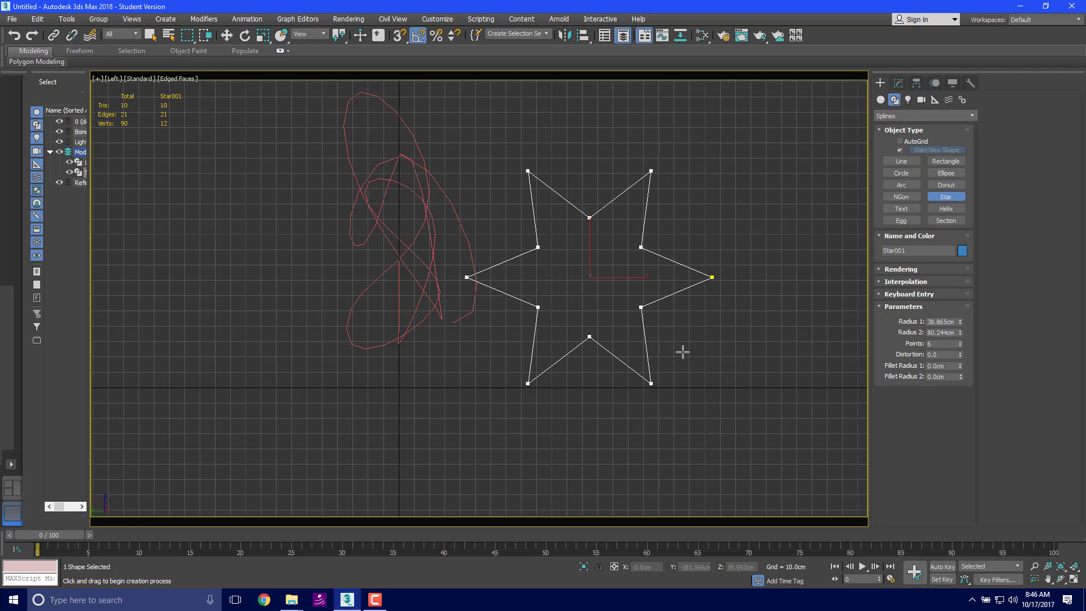
{"action": "left_click", "coordinate": [683, 352]}
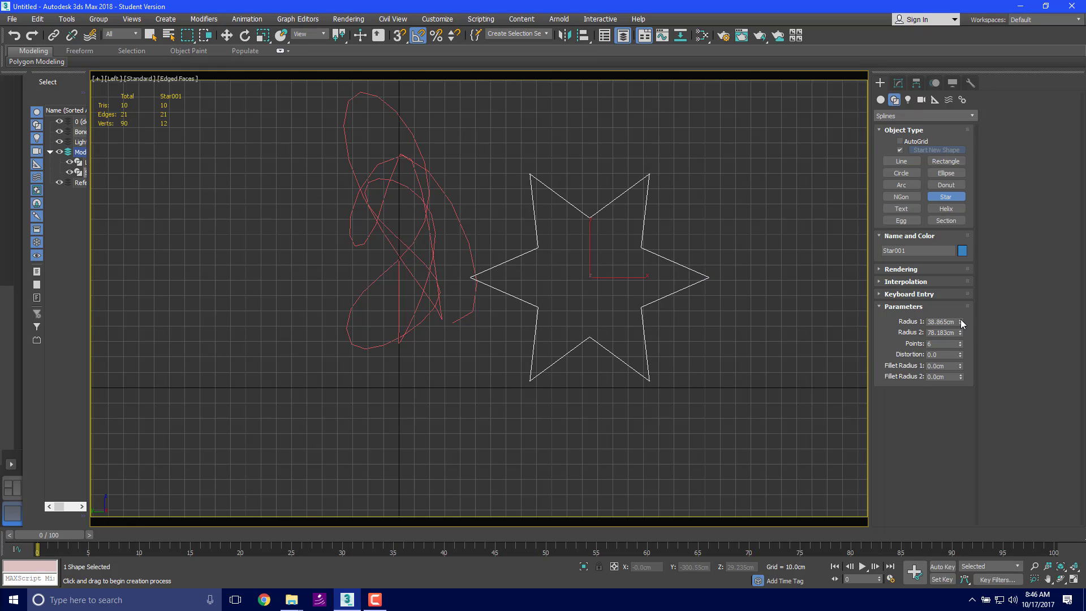
{"action": "mouse_move", "coordinate": [960, 321]}
{"action": "left_mouse_down"}
{"action": "mouse_move", "coordinate": [959, 357]}
{"action": "mouse_move", "coordinate": [959, 343]}
{"action": "left_mouse_up"}
{"action": "scroll", "coordinate": [517, 308], "scroll_direction": "up", "scroll_amount": 5}
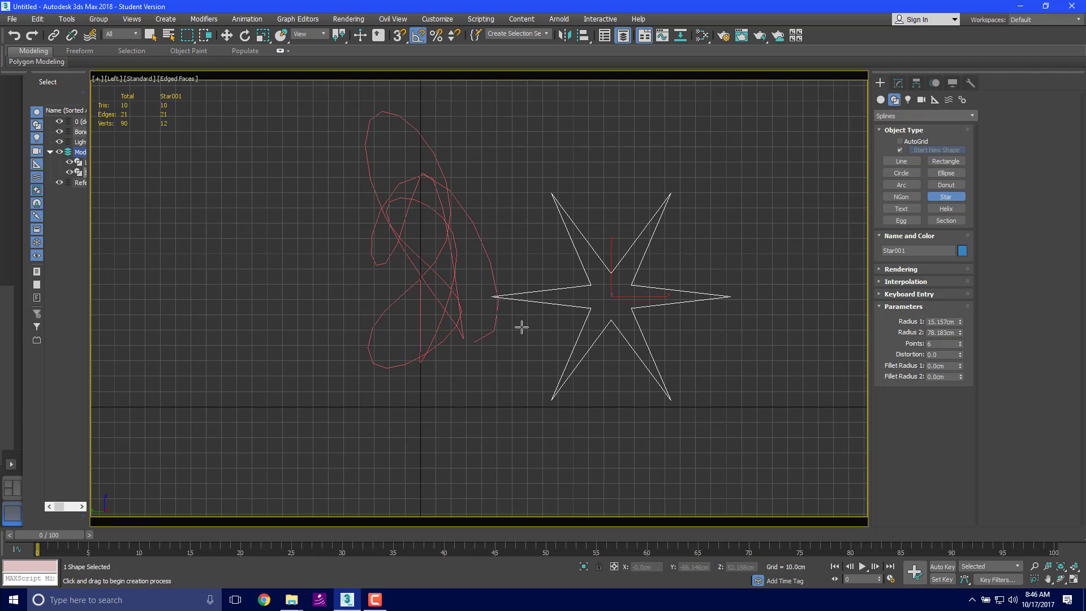
{"action": "scroll", "coordinate": [487, 333], "scroll_direction": "down", "scroll_amount": 2}
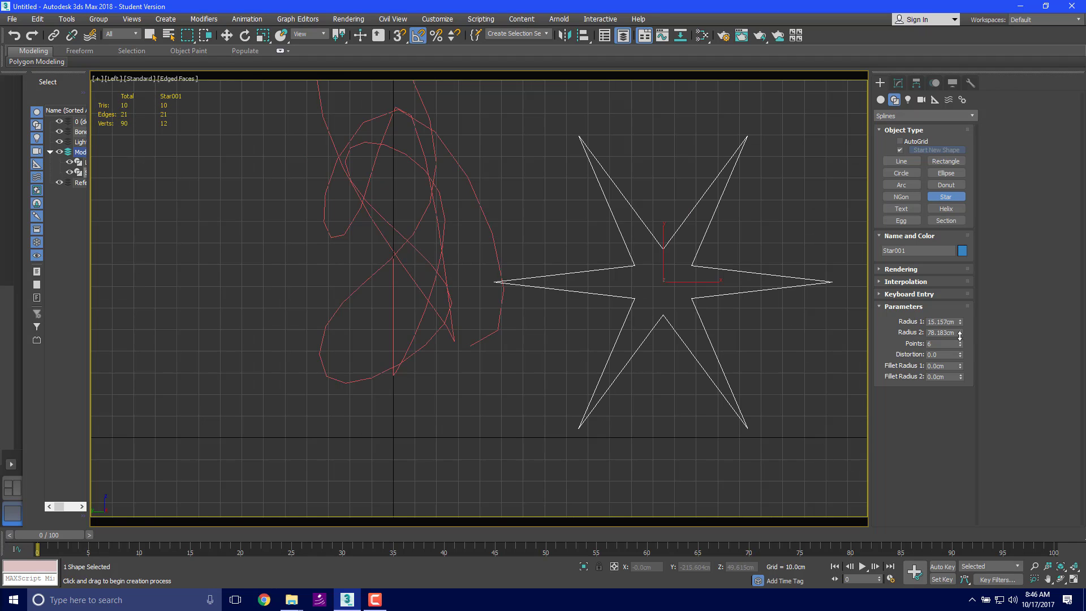
{"action": "mouse_move", "coordinate": [960, 331]}
{"action": "left_mouse_down"}
{"action": "mouse_move", "coordinate": [957, 368]}
{"action": "mouse_move", "coordinate": [956, 349]}
{"action": "left_mouse_up"}
{"action": "middle_click_drag", "start_coordinate": [563, 327], "coordinate": [622, 325]}
Step: Set the star's Radius 2 to 6cm and Radius 1 to 2cm
{"action": "double_click", "coordinate": [935, 321]}
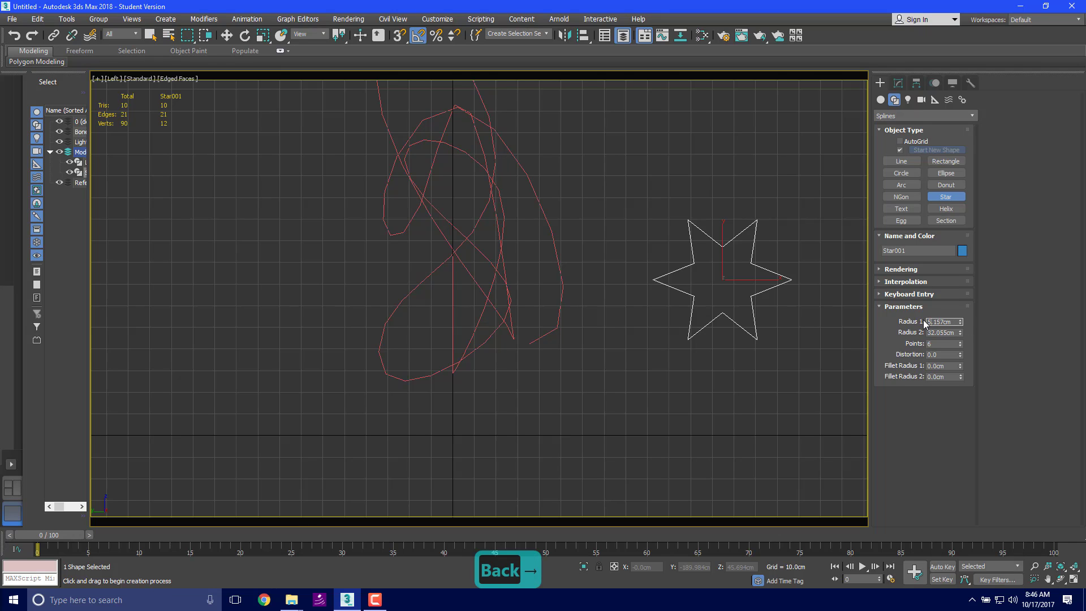
{"action": "key", "text": "Right"}
{"action": "key", "text": "Right"}
{"action": "key", "text": "Right"}
{"action": "key", "text": "Right"}
{"action": "key", "text": "Right"}
{"action": "key", "text": "Right"}
{"action": "key", "text": "Right"}
{"action": "key", "text": "Right"}
{"action": "key", "text": "Right"}
{"action": "key", "text": "Right"}
{"action": "key", "text": "Right"}
{"action": "key", "text": "BackSpace"}
{"action": "key", "text": "BackSpace"}
{"action": "key", "text": "BackSpace"}
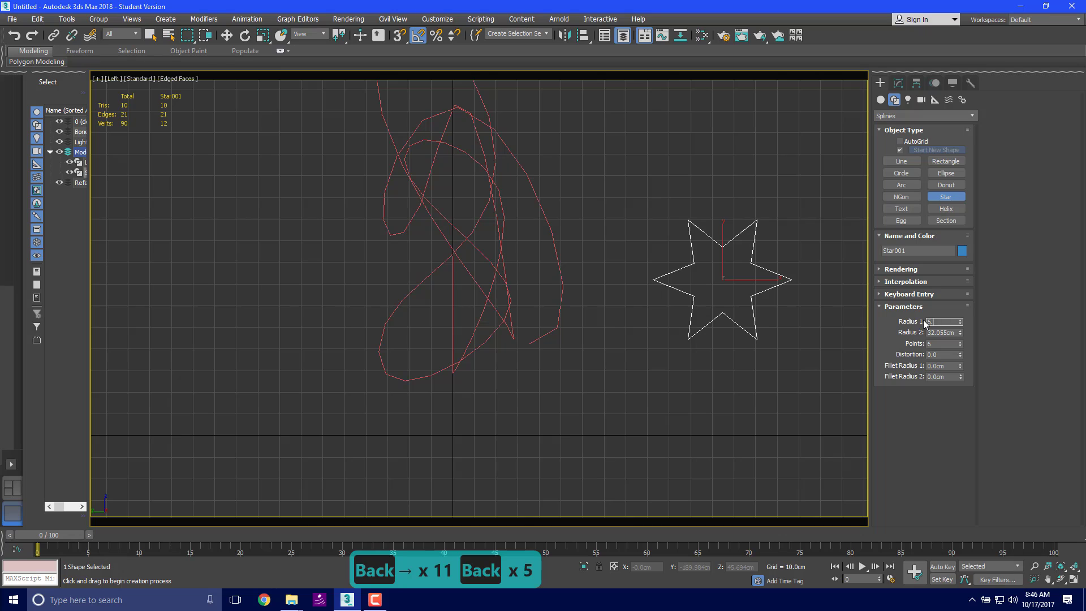
{"action": "key", "text": "Return"}
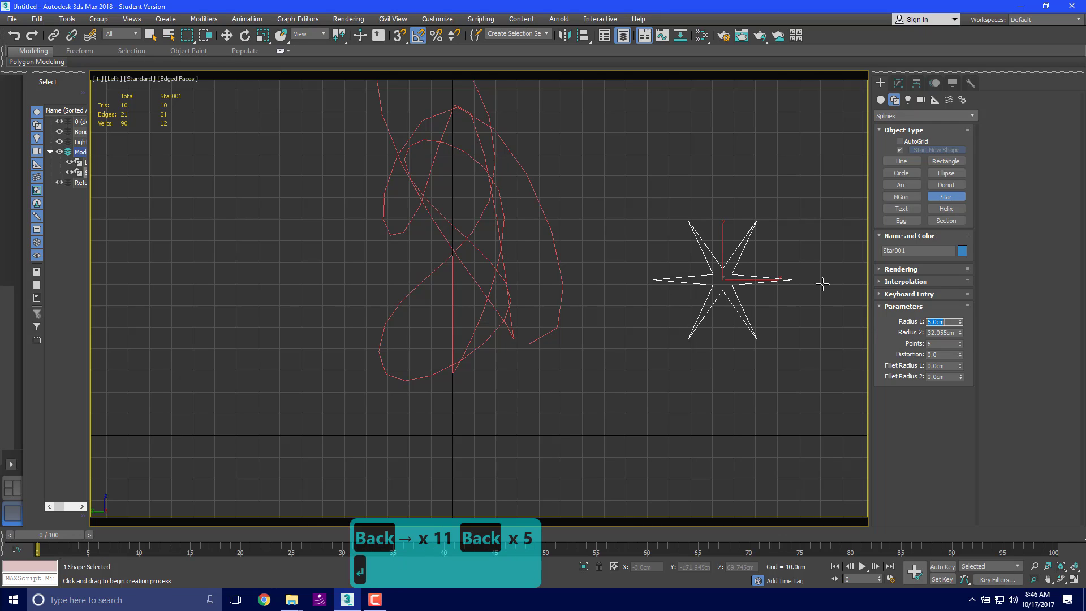
{"action": "left_click", "coordinate": [955, 333]}
{"action": "type", "text": "6"}
{"action": "key", "text": "Return"}
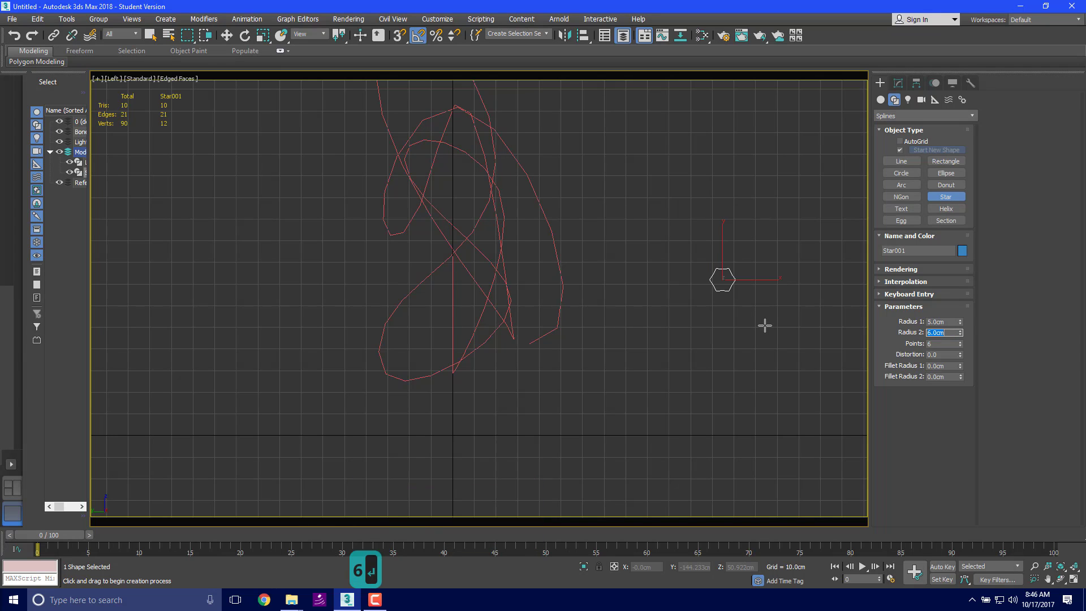
{"action": "left_click", "coordinate": [928, 322]}
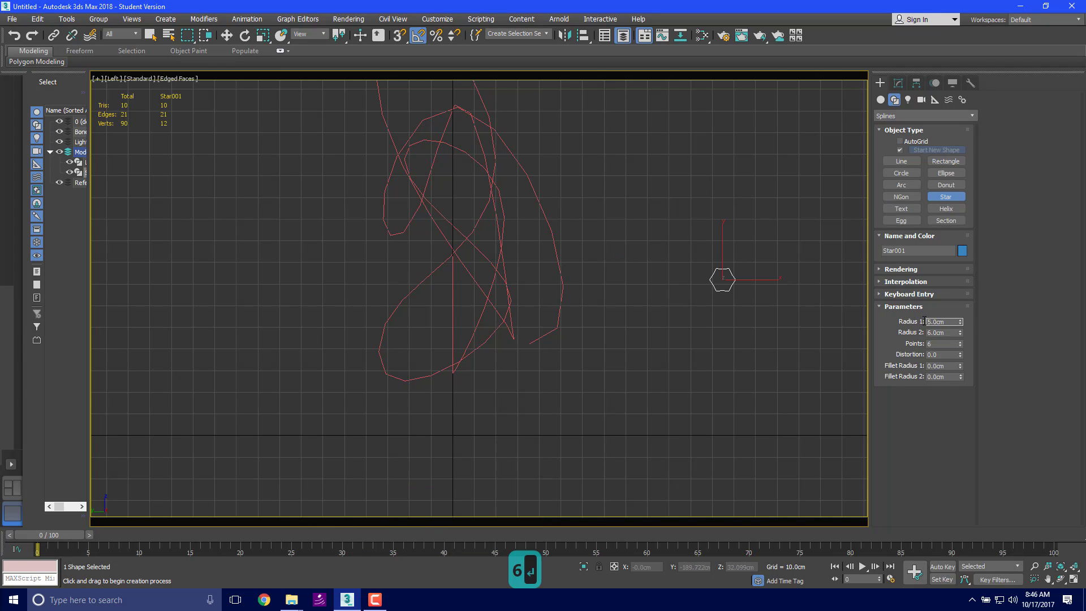
{"action": "type", "text": "2"}
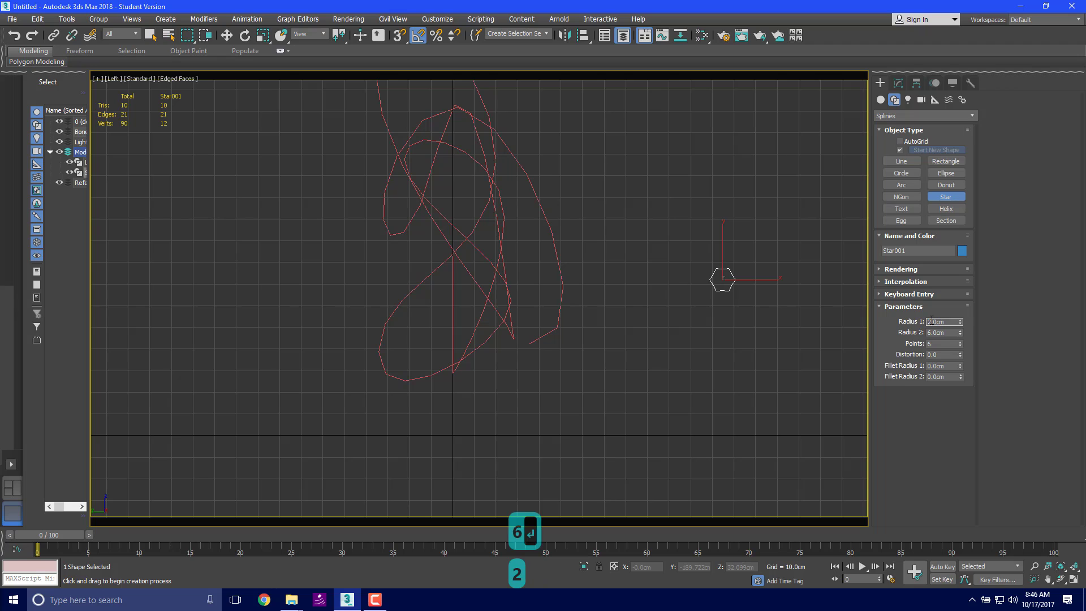
{"action": "key", "text": "Return"}
Step: Reduce the star to four points and switch to the Move tool
{"action": "scroll", "coordinate": [682, 280], "scroll_direction": "up", "scroll_amount": 5}
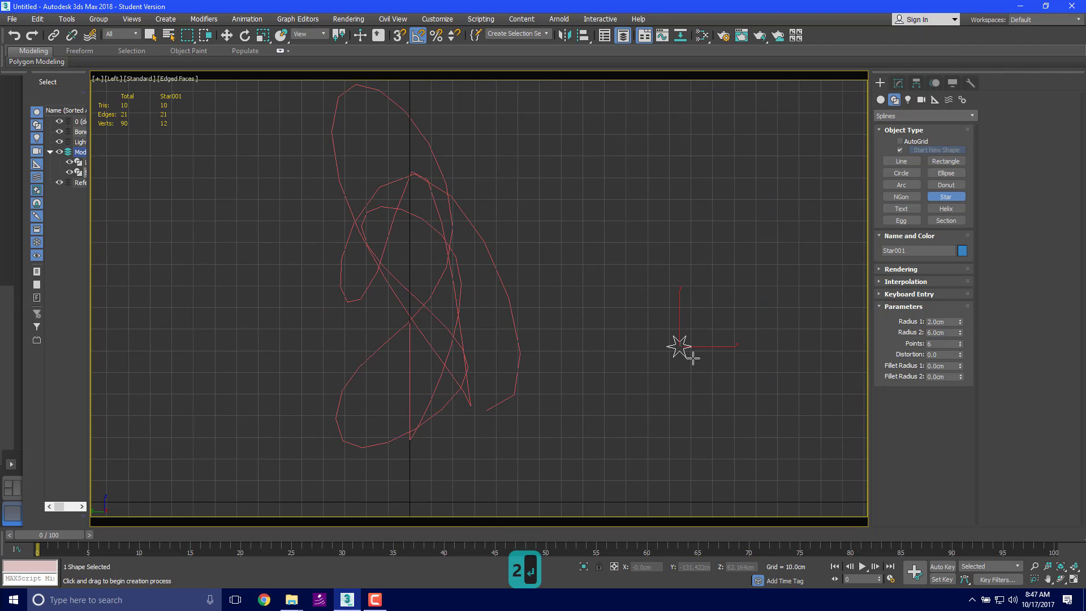
{"action": "left_click", "coordinate": [961, 342]}
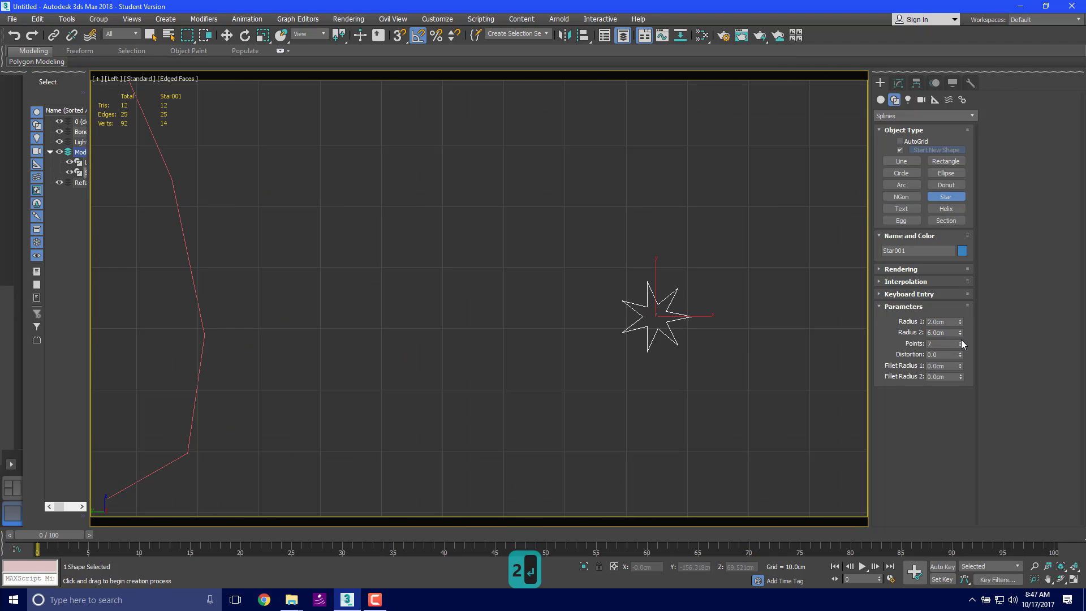
{"action": "left_click", "coordinate": [961, 347]}
{"action": "left_click", "coordinate": [962, 347]}
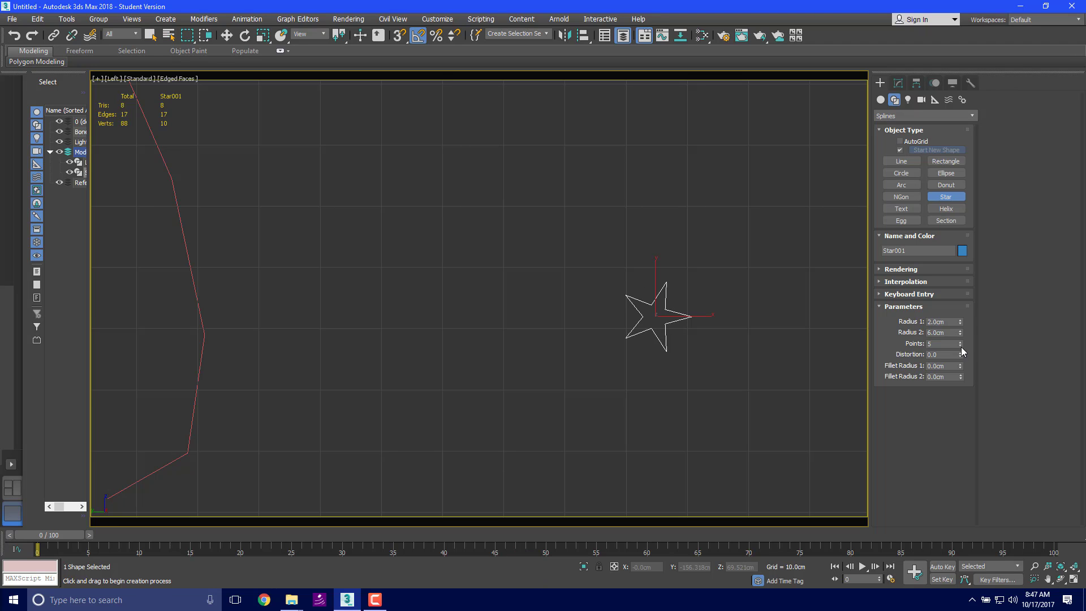
{"action": "left_click", "coordinate": [961, 342]}
{"action": "left_click", "coordinate": [961, 346]}
{"action": "left_click", "coordinate": [961, 347]}
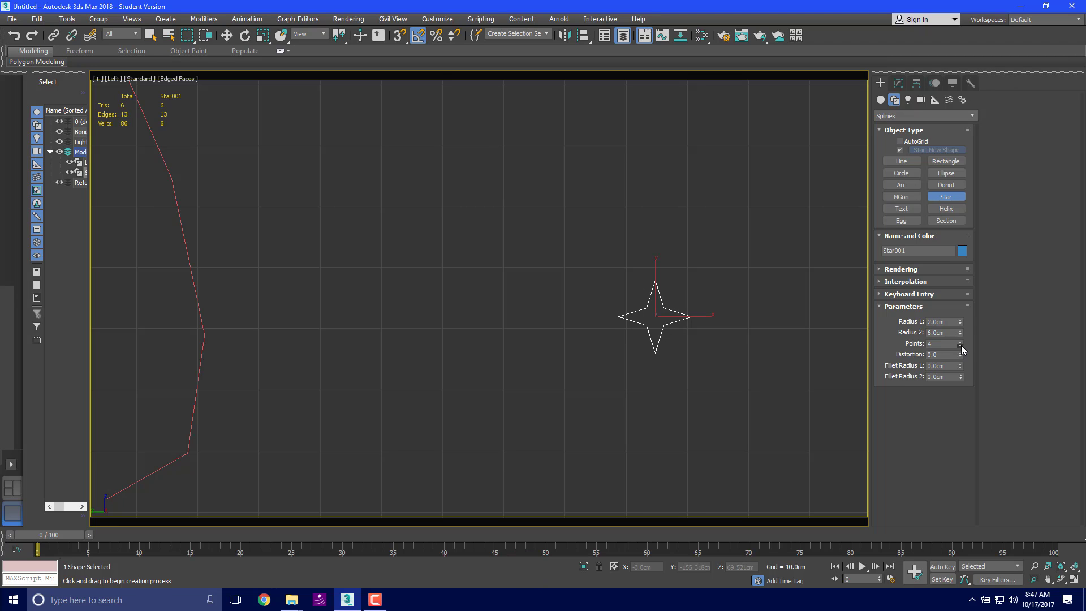
{"action": "scroll", "coordinate": [687, 324], "scroll_direction": "down", "scroll_amount": 5}
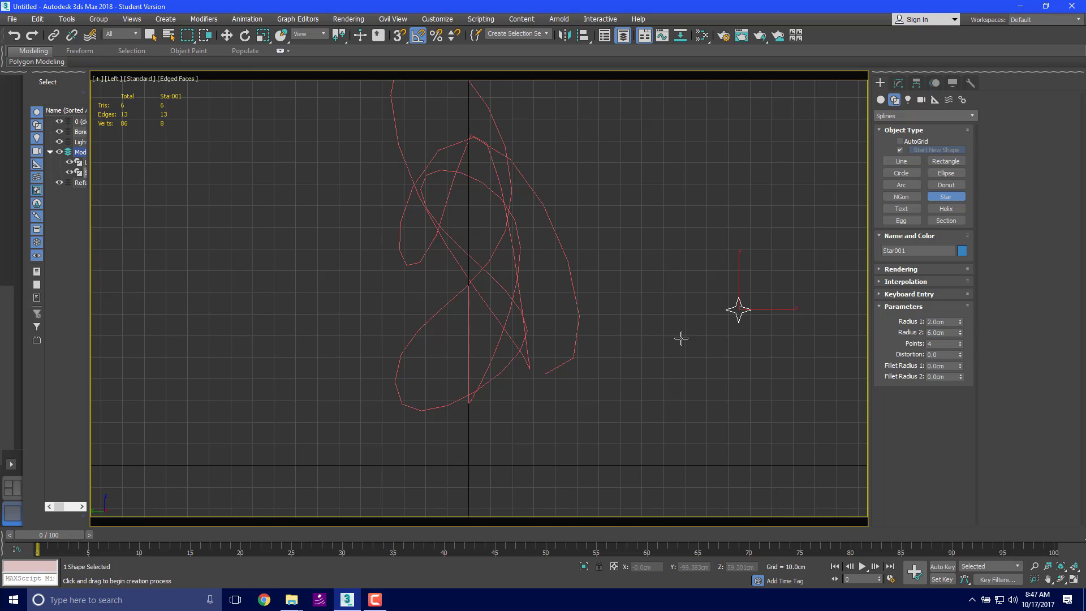
{"action": "key", "text": "w"}
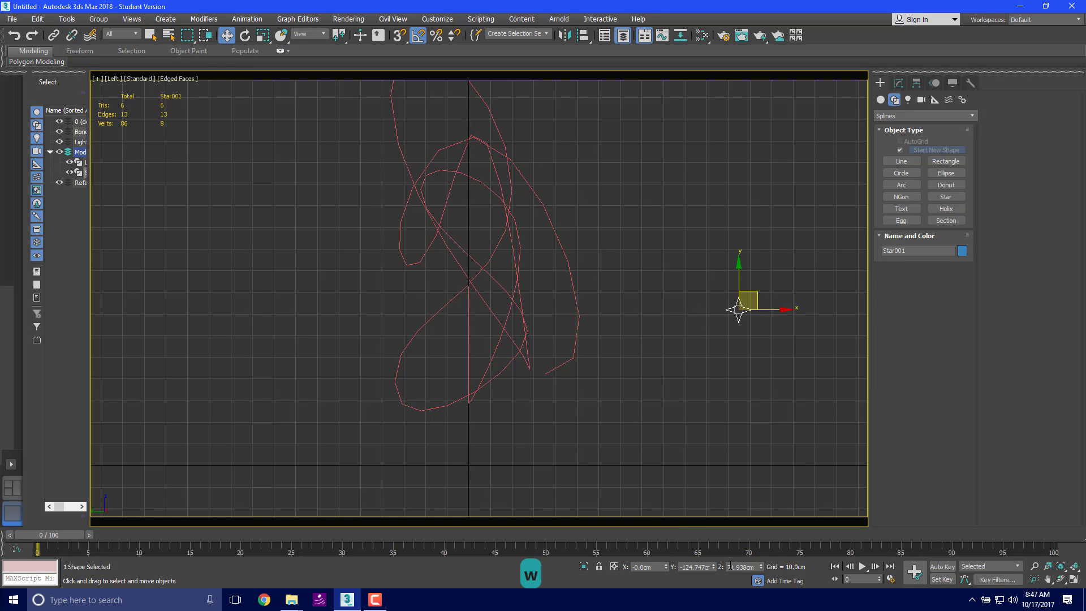
Step: Zero the star's Y and Z coordinates to place it at the world origin
{"action": "right_click", "coordinate": [714, 567]}
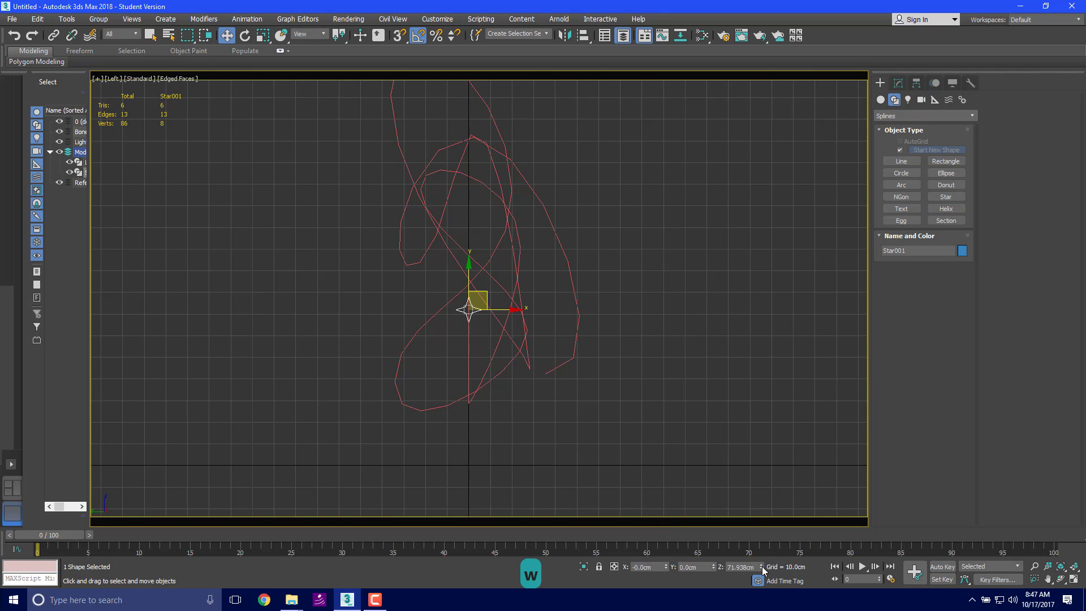
{"action": "right_click", "coordinate": [761, 566]}
{"action": "middle_click_drag", "start_coordinate": [478, 410], "coordinate": [497, 379]}
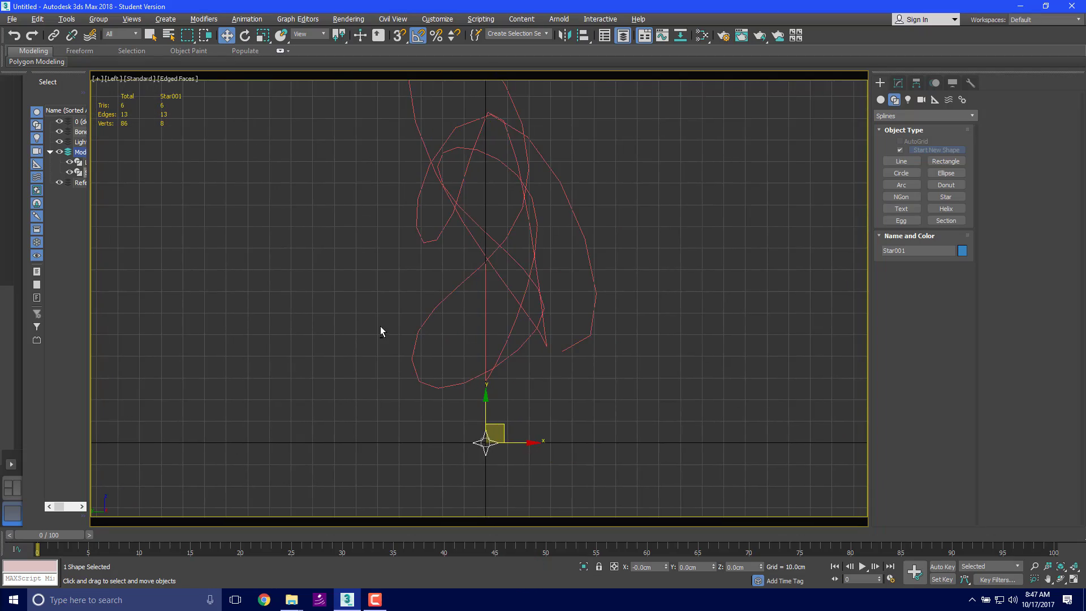
{"action": "scroll", "coordinate": [380, 326], "scroll_direction": "down", "scroll_amount": 3}
Step: Switch to the Front view and frame the winding line and the star
{"action": "middle_click_drag", "start_coordinate": [369, 323], "coordinate": [450, 361], "text": "alt"}
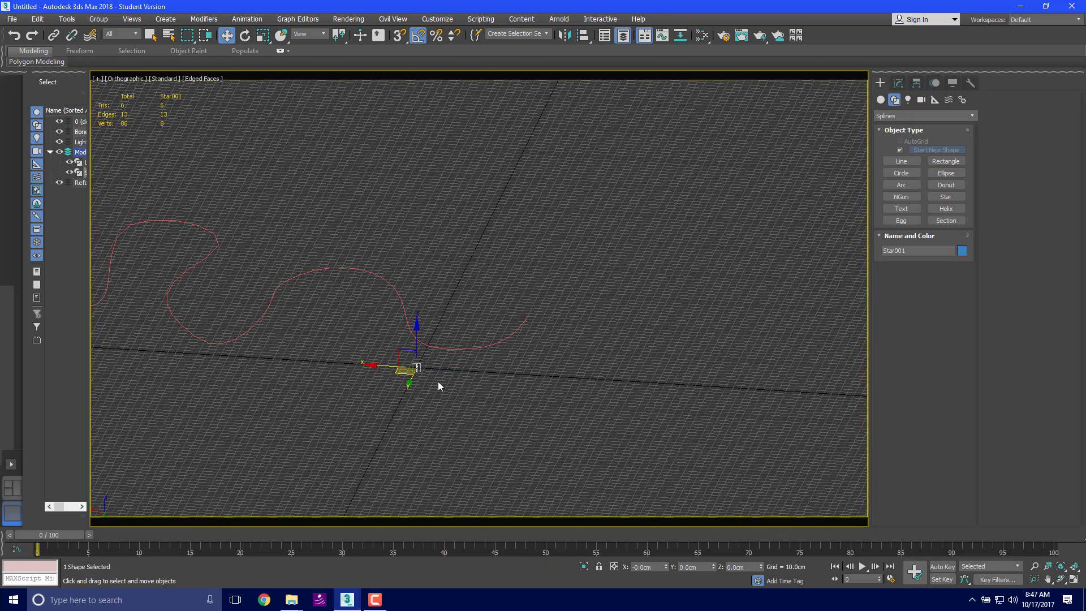
{"action": "key", "text": "f"}
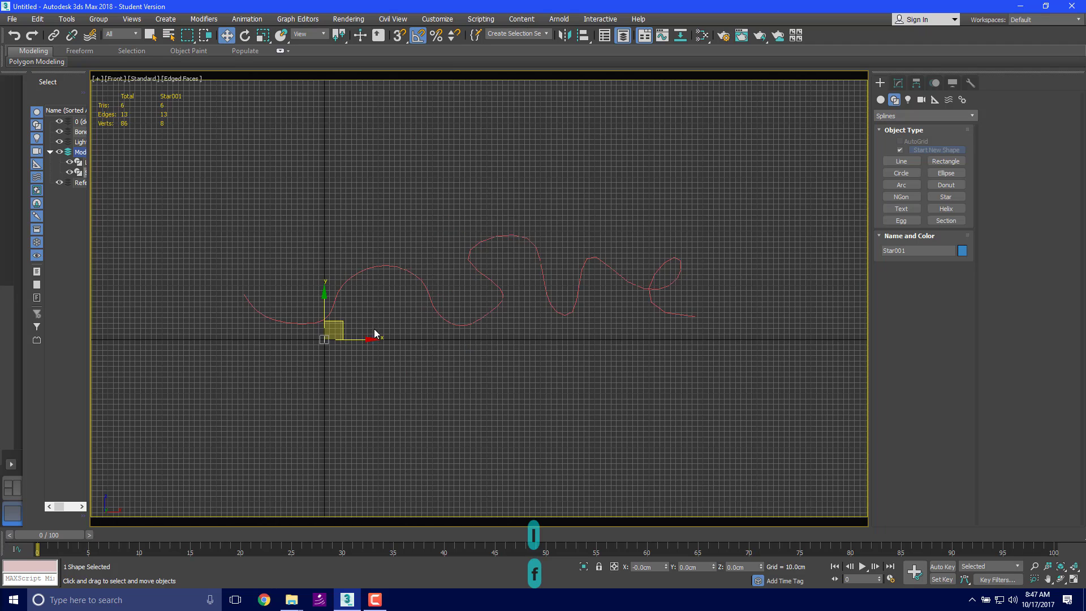
{"action": "middle_click_drag", "start_coordinate": [307, 318], "coordinate": [415, 256]}
{"action": "scroll", "coordinate": [494, 263], "scroll_direction": "up", "scroll_amount": 3}
{"action": "scroll", "coordinate": [474, 279], "scroll_direction": "down", "scroll_amount": 1}
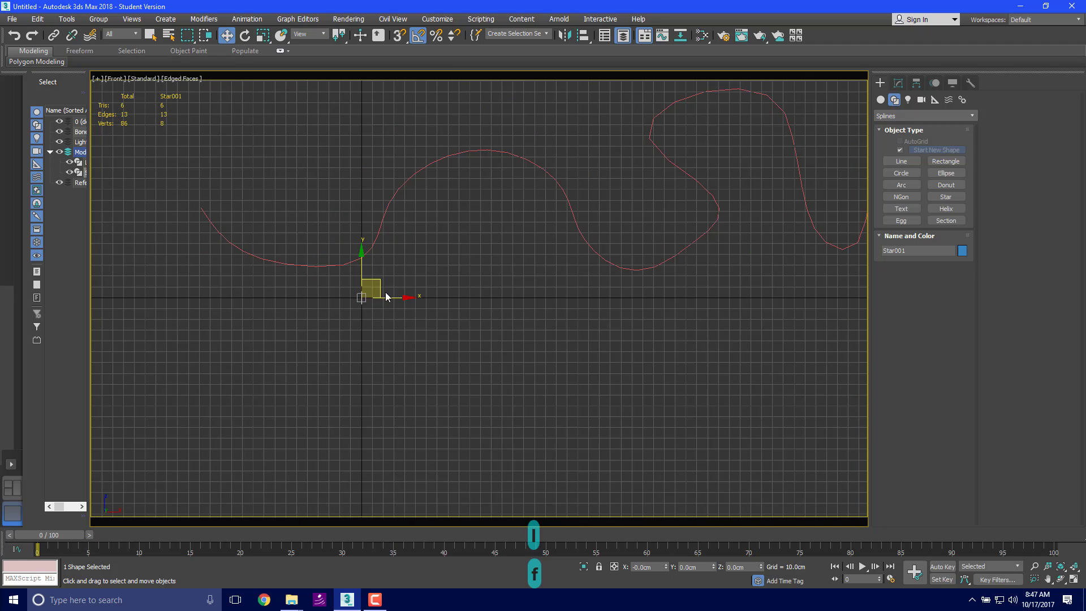
{"action": "middle_click_drag", "start_coordinate": [572, 315], "coordinate": [568, 341]}
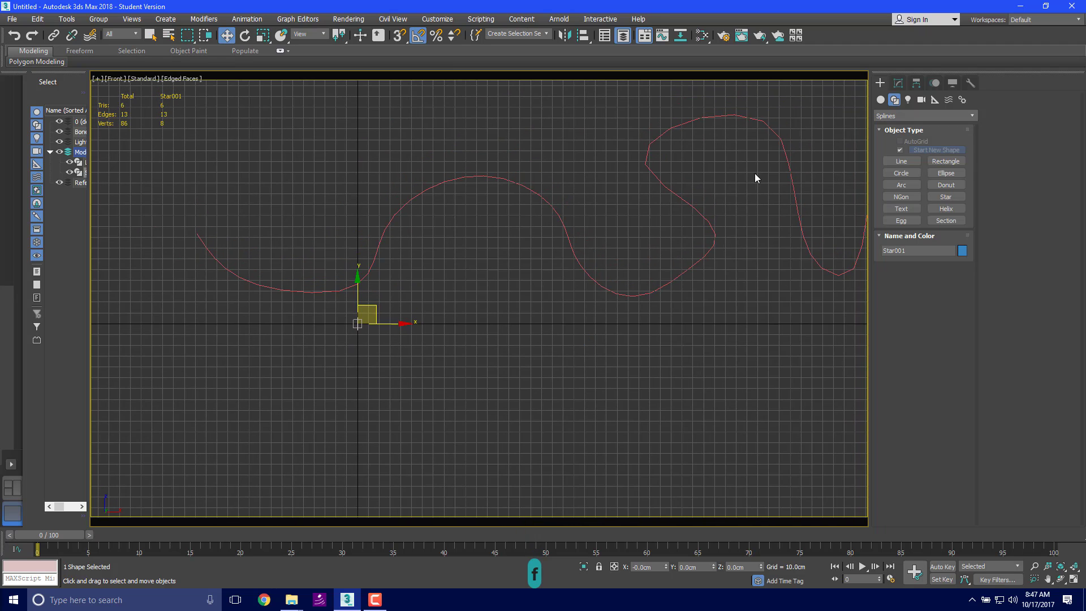
Step: Search the star's Modifier List for 'loft' and close it without adding anything
{"action": "left_click", "coordinate": [899, 83]}
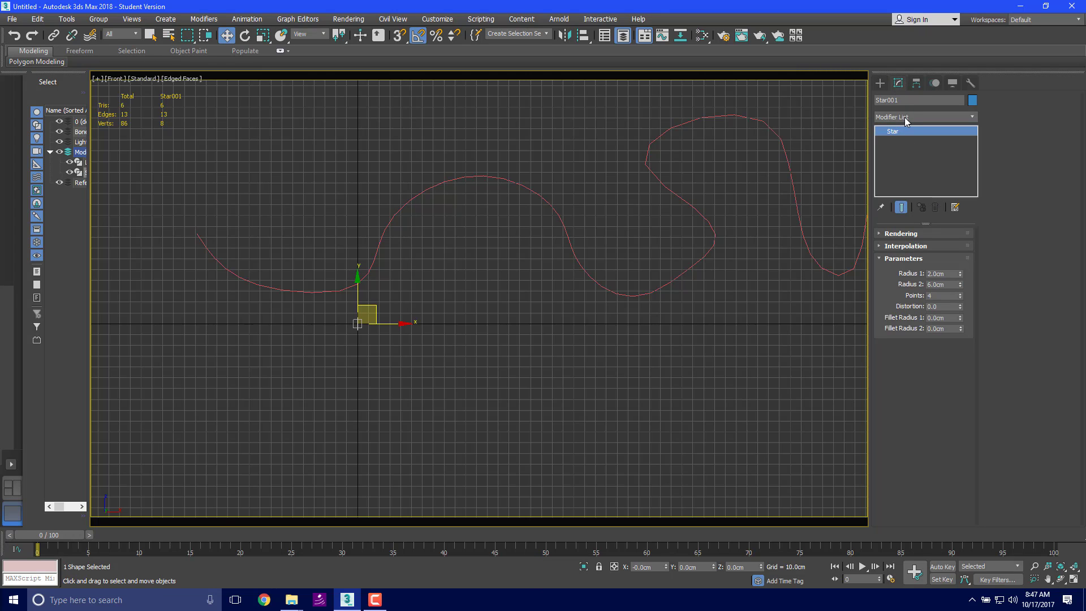
{"action": "left_click", "coordinate": [905, 117]}
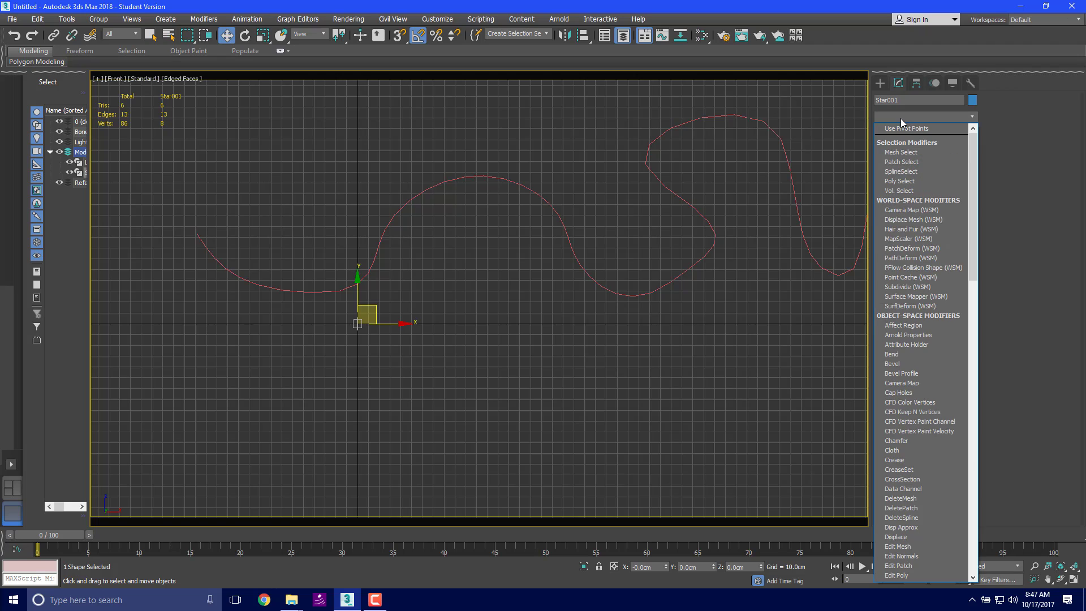
{"action": "type", "text": "lof"}
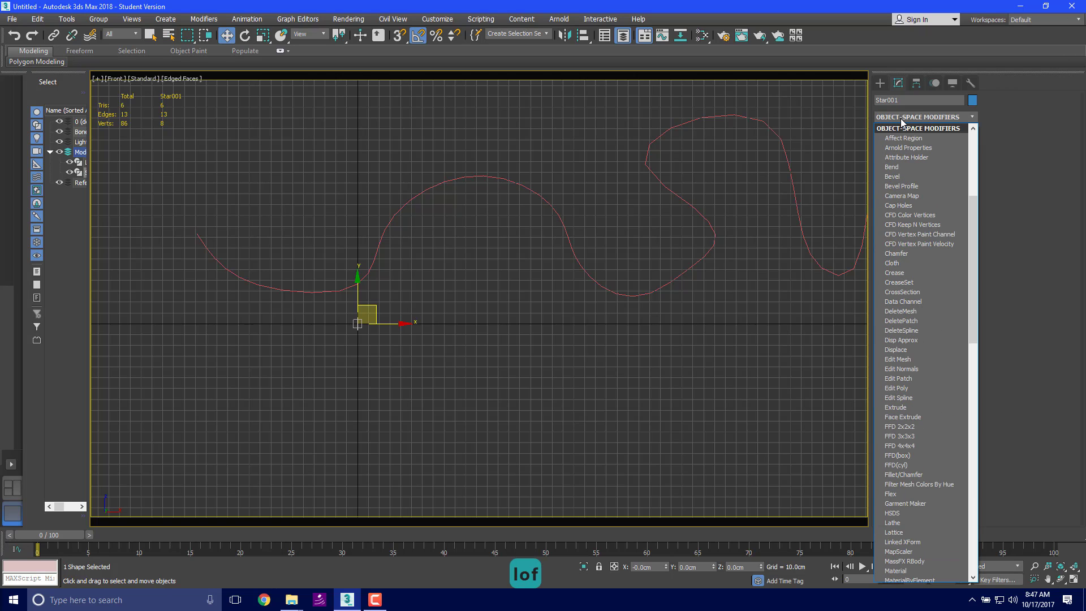
{"action": "type", "text": "t"}
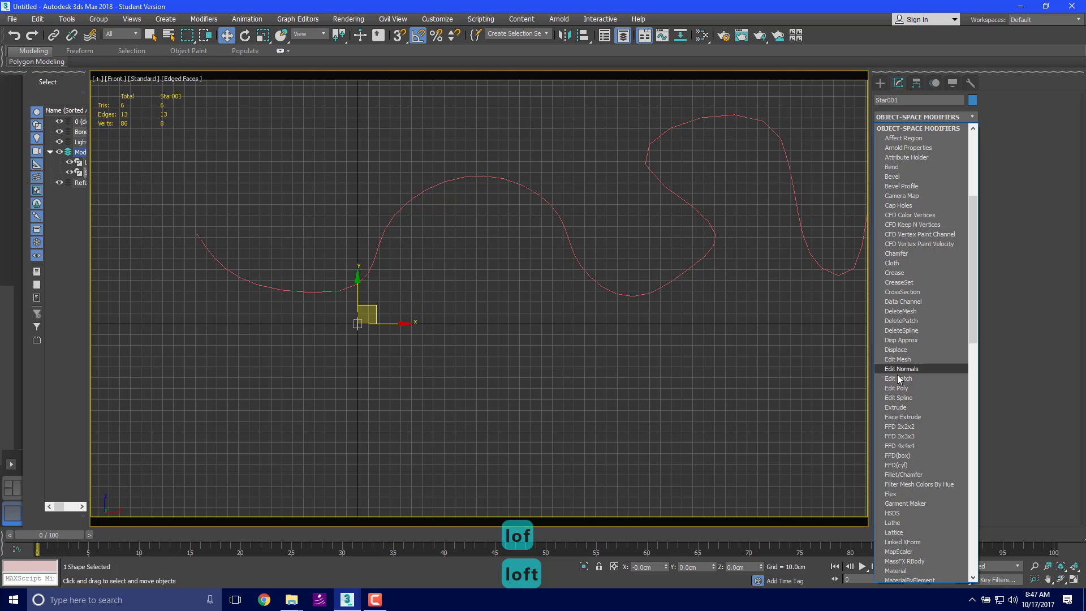
{"action": "scroll", "coordinate": [905, 385], "scroll_direction": "down", "scroll_amount": 5}
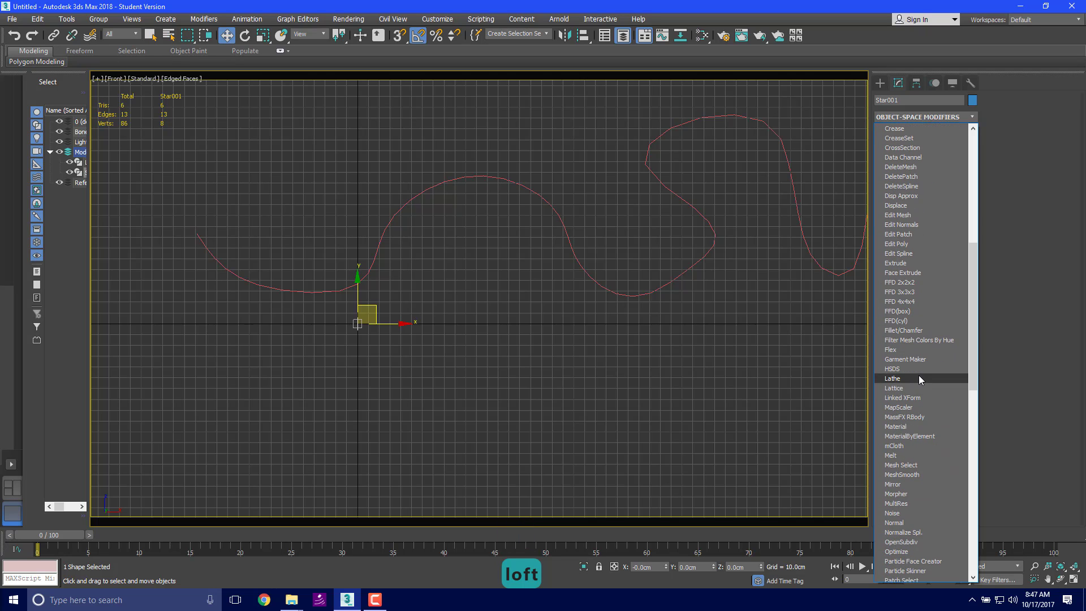
{"action": "scroll", "coordinate": [919, 380], "scroll_direction": "down", "scroll_amount": 9}
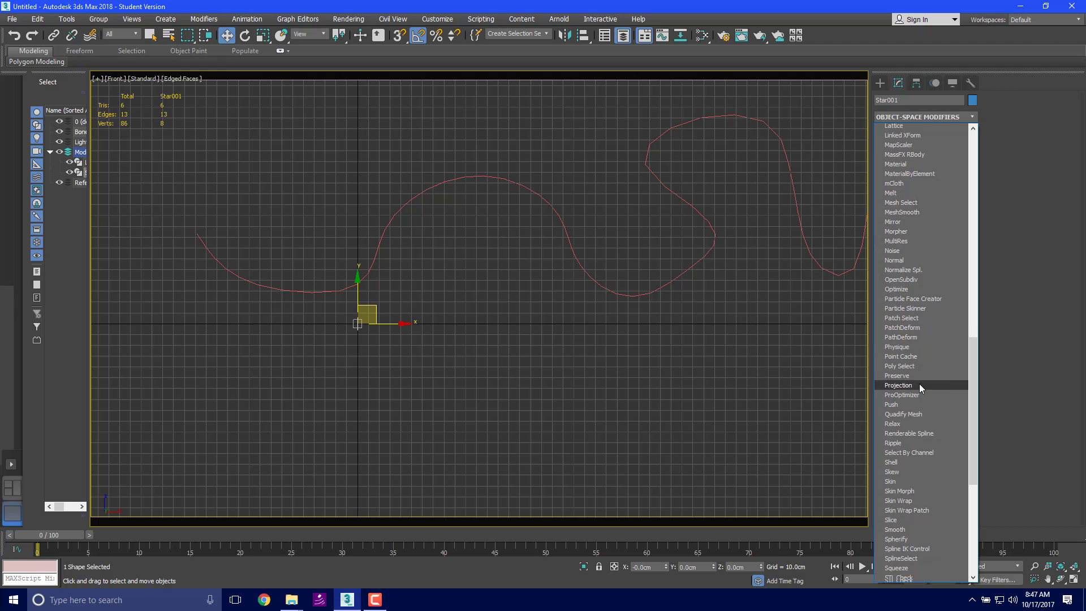
{"action": "scroll", "coordinate": [920, 385], "scroll_direction": "up", "scroll_amount": 5}
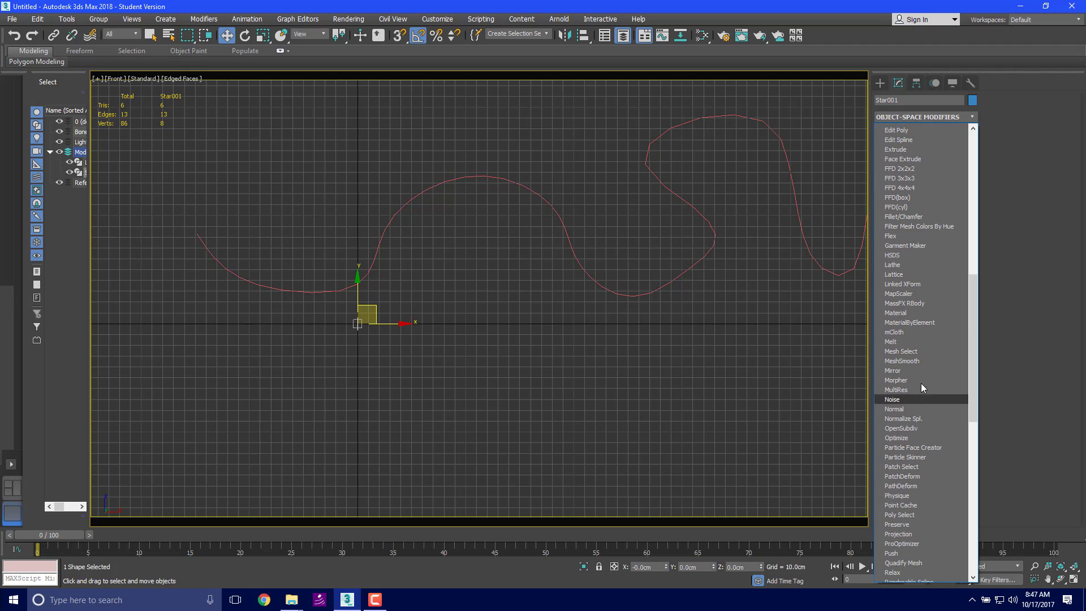
{"action": "scroll", "coordinate": [921, 383], "scroll_direction": "up", "scroll_amount": 1}
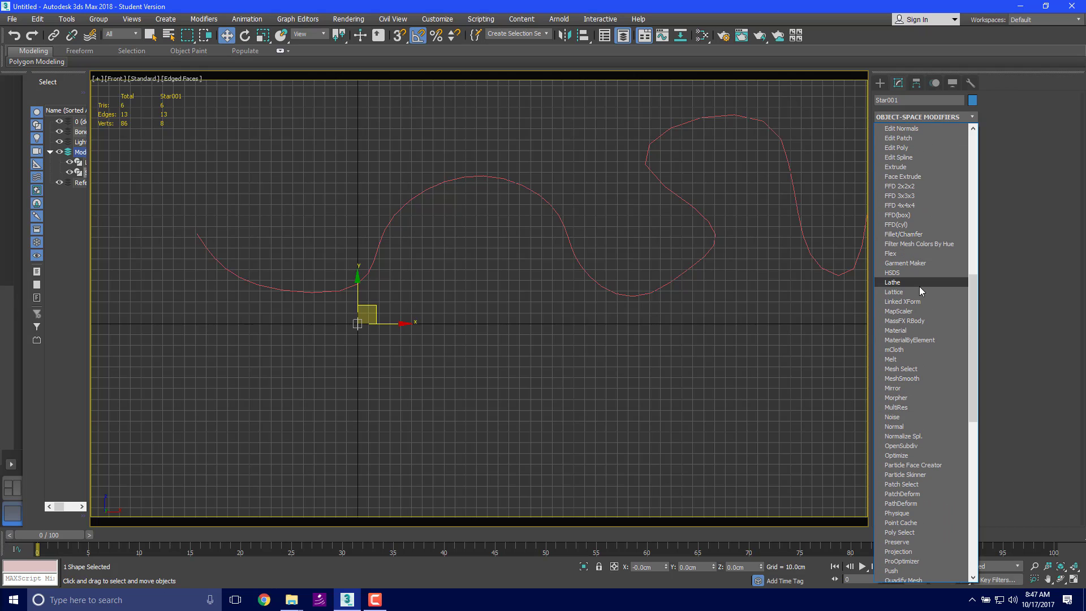
{"action": "scroll", "coordinate": [919, 286], "scroll_direction": "up", "scroll_amount": 8}
{"action": "scroll", "coordinate": [919, 287], "scroll_direction": "up", "scroll_amount": 5}
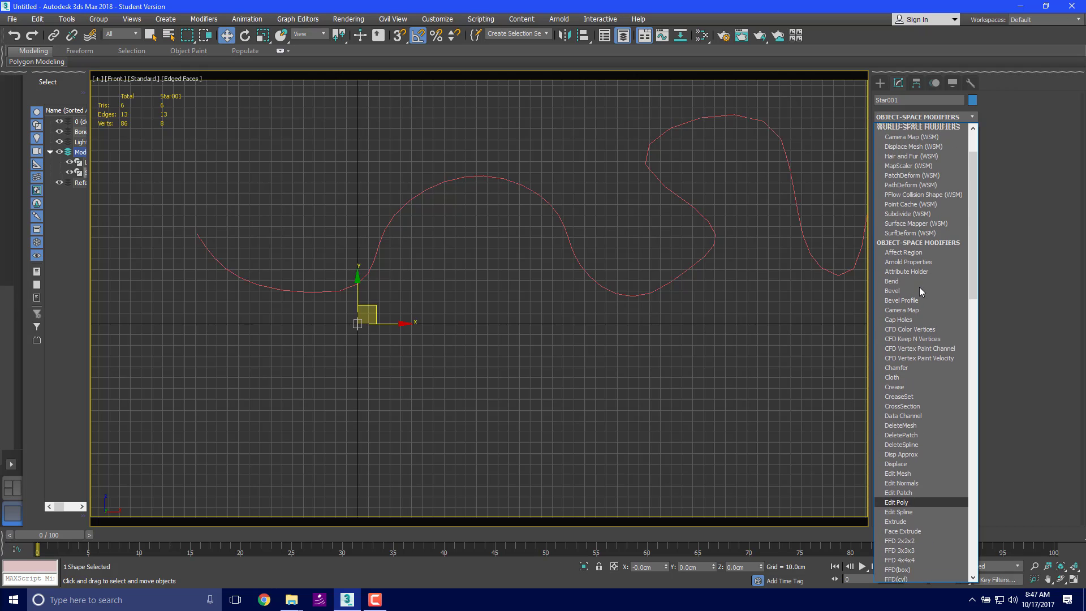
{"action": "left_click", "coordinate": [555, 366]}
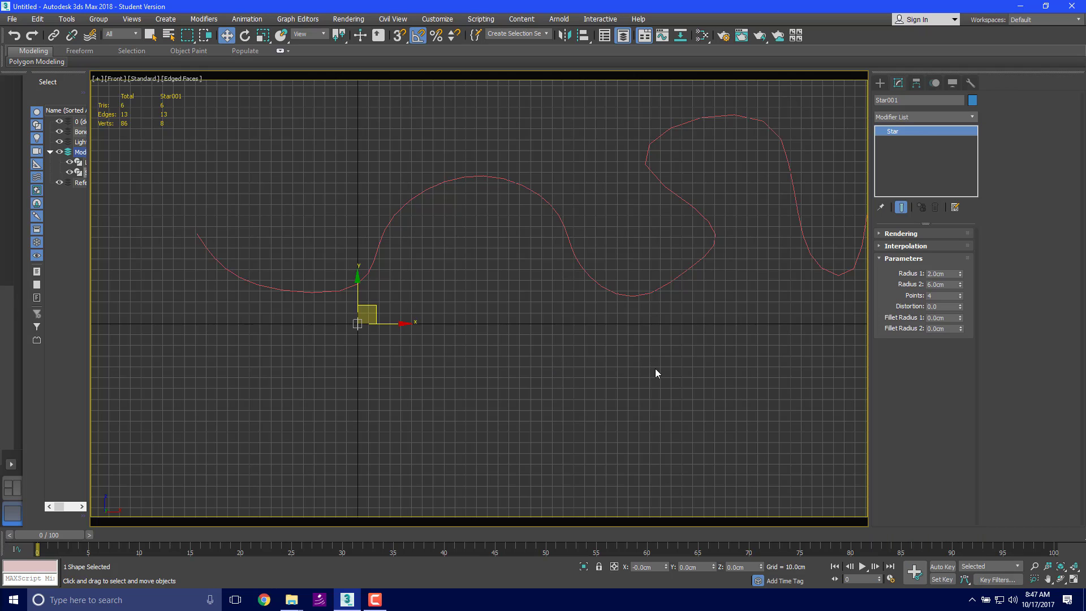
{"action": "key", "text": "Escape"}
Step: Select Line001 and browse its Modifier List for loft, closing it without adding a modifier
{"action": "left_click", "coordinate": [544, 237]}
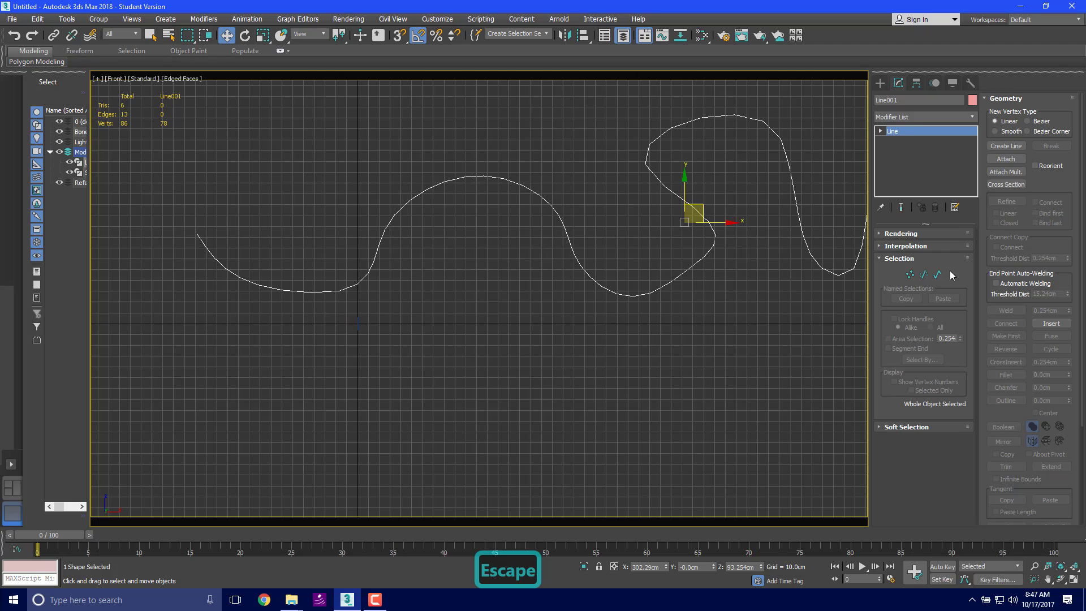
{"action": "left_click", "coordinate": [909, 116]}
{"action": "type", "text": "lo"}
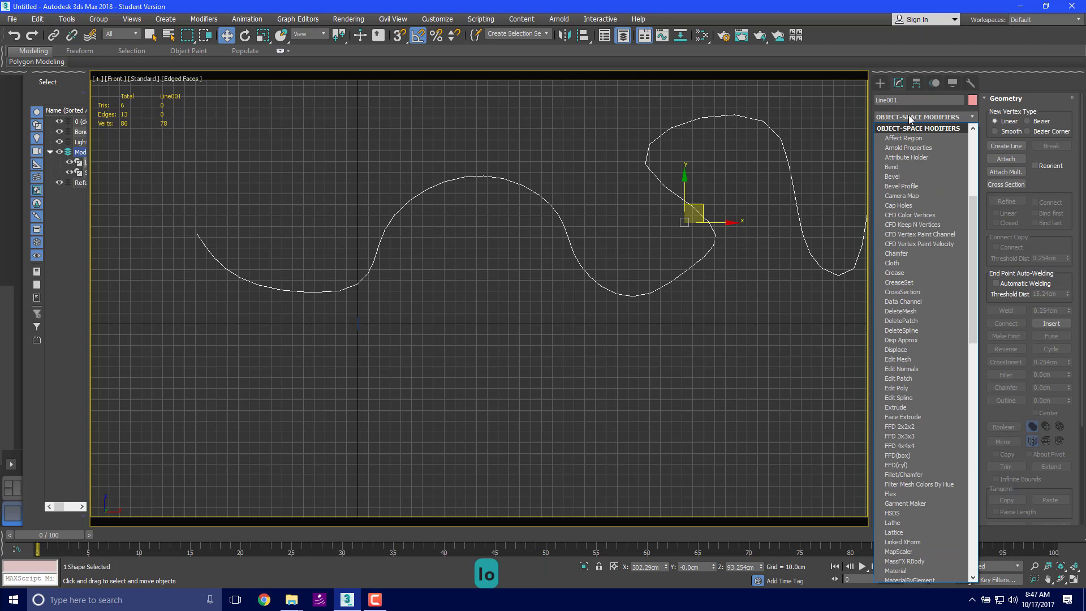
{"action": "type", "text": "ft"}
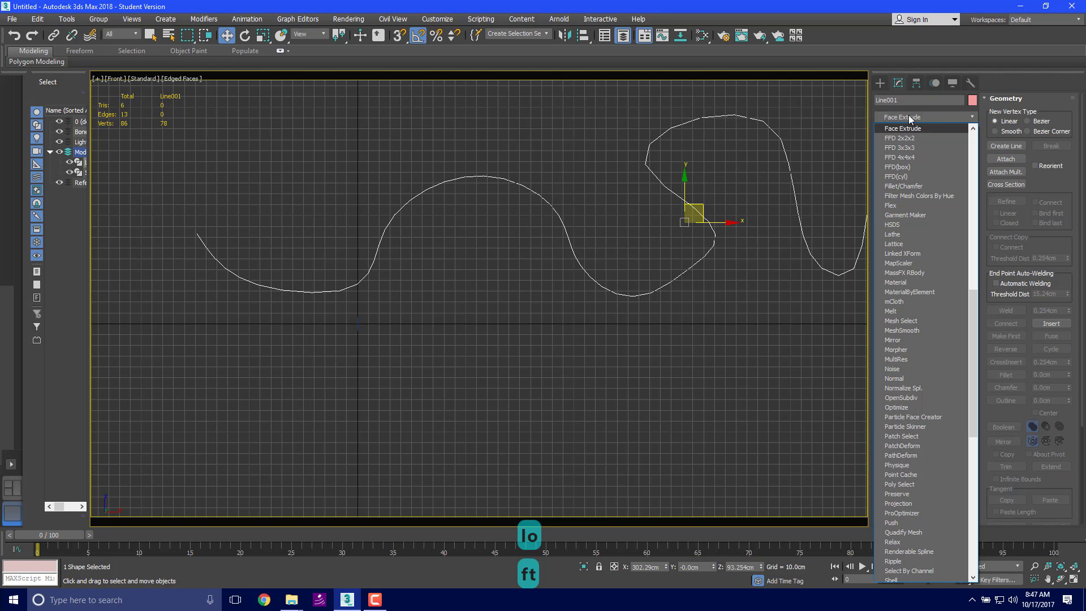
{"action": "type", "text": "lodr"}
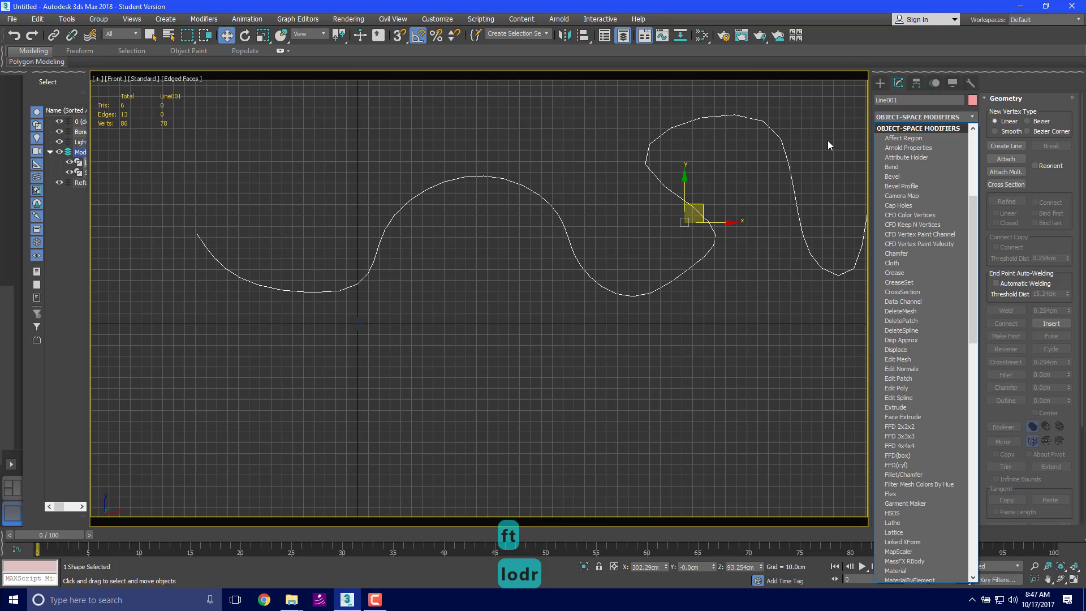
{"action": "scroll", "coordinate": [962, 374], "scroll_direction": "down", "scroll_amount": 7}
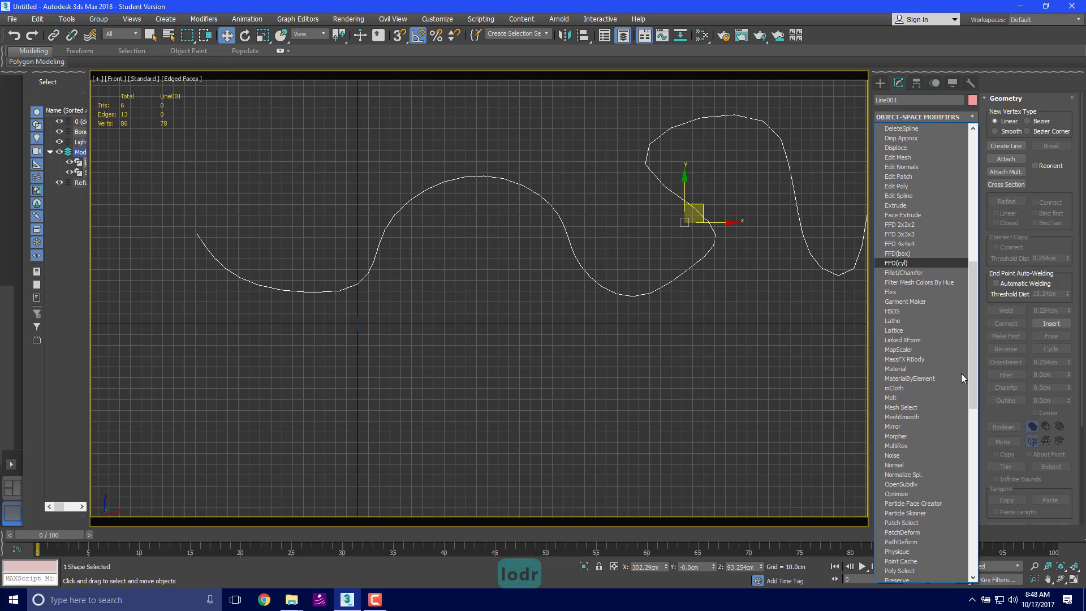
{"action": "key", "text": "Escape"}
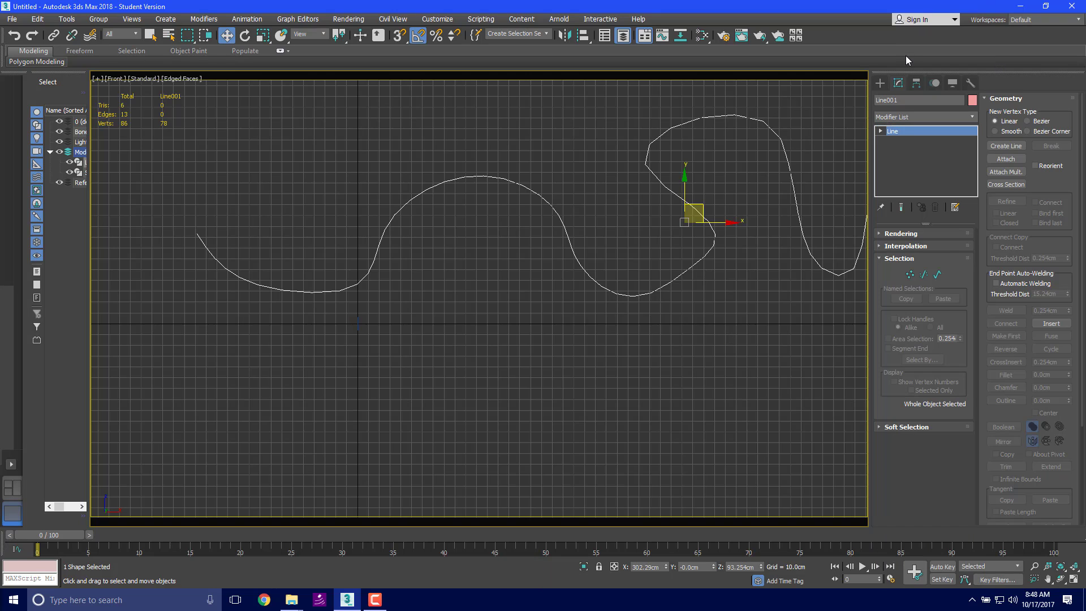
Step: With Line001 selected, start a Loft from Create > Geometry > Compound Objects
{"action": "middle_click_drag", "start_coordinate": [588, 356], "coordinate": [504, 372]}
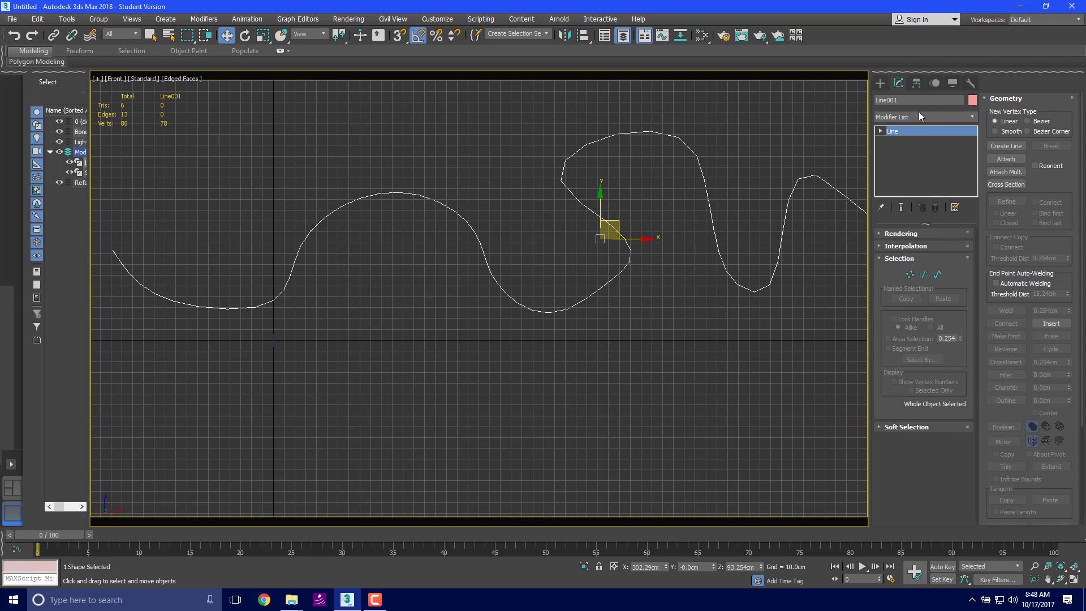
{"action": "left_click", "coordinate": [881, 83]}
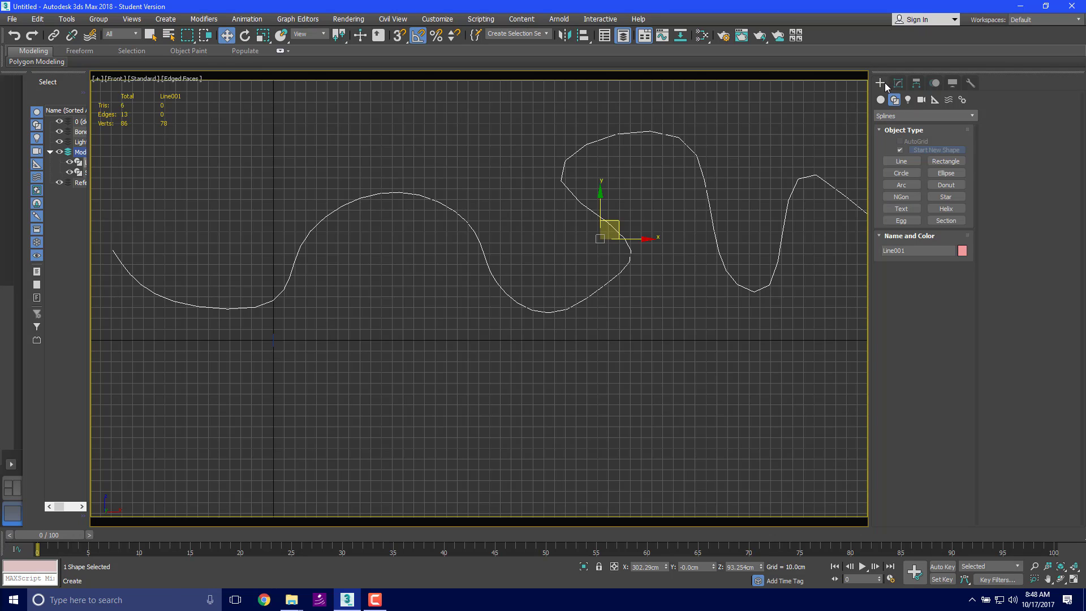
{"action": "left_click", "coordinate": [891, 117]}
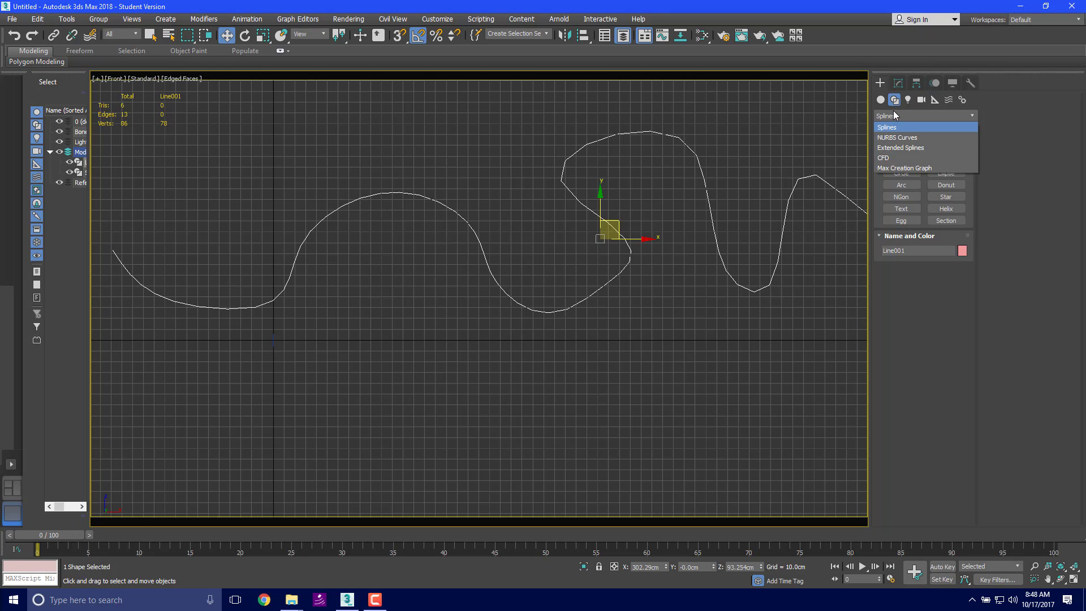
{"action": "left_click", "coordinate": [881, 97]}
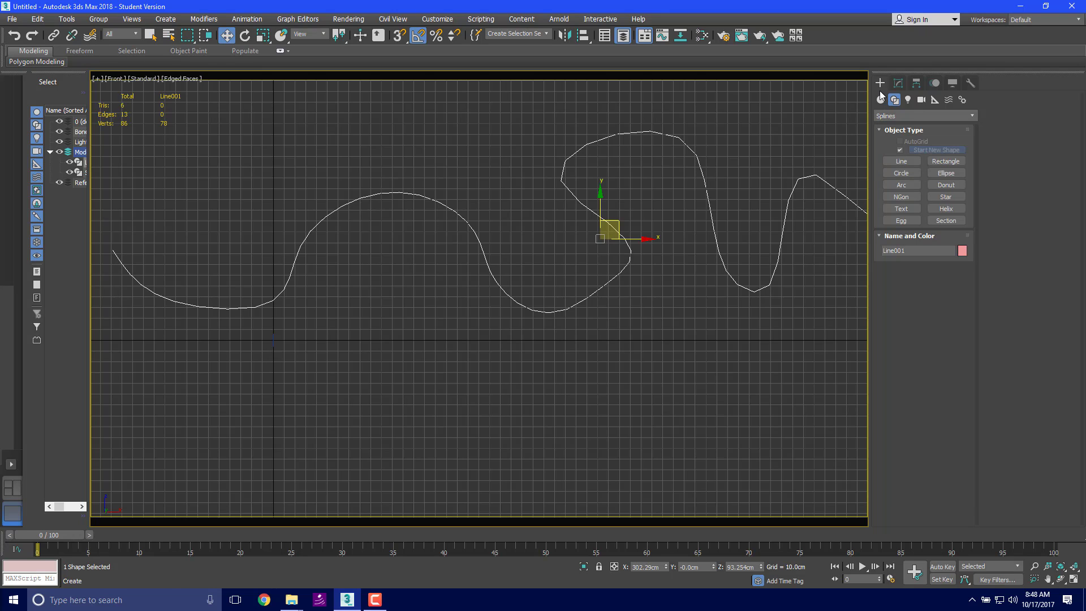
{"action": "left_click", "coordinate": [881, 100]}
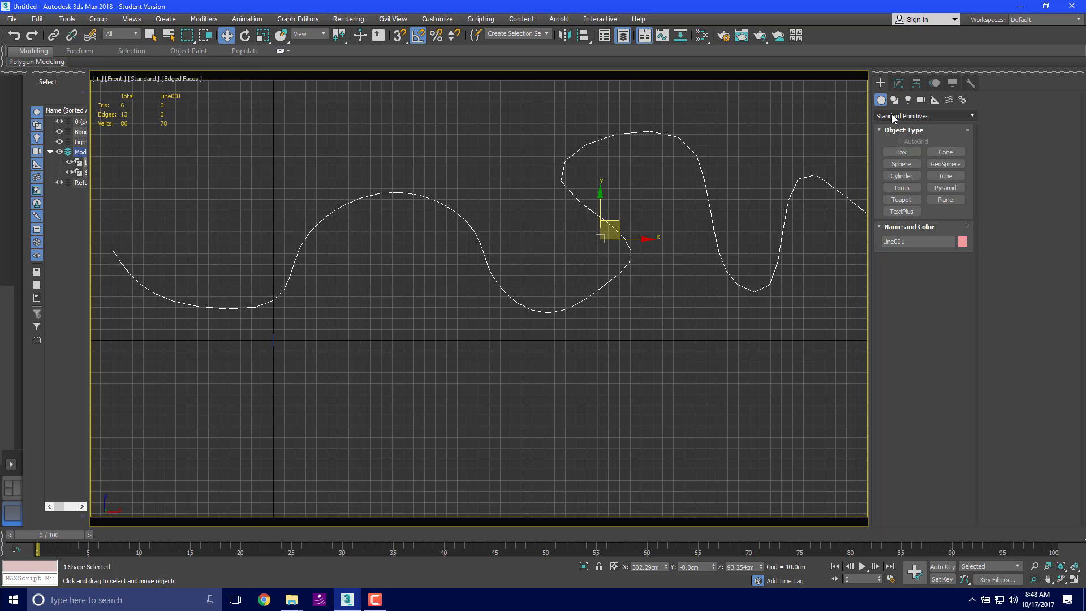
{"action": "left_click", "coordinate": [895, 117]}
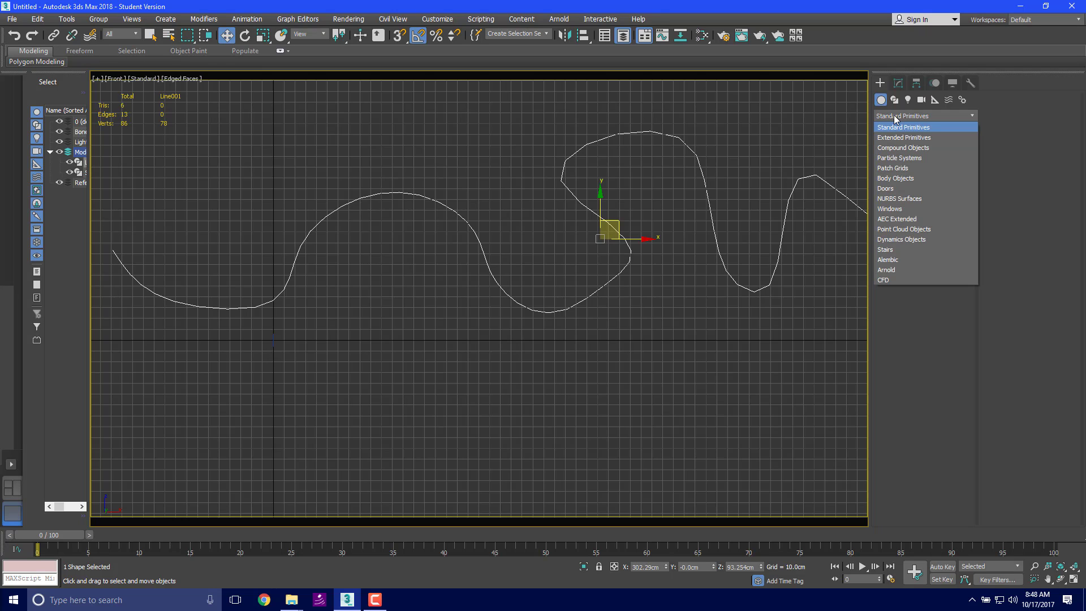
{"action": "left_click", "coordinate": [902, 149]}
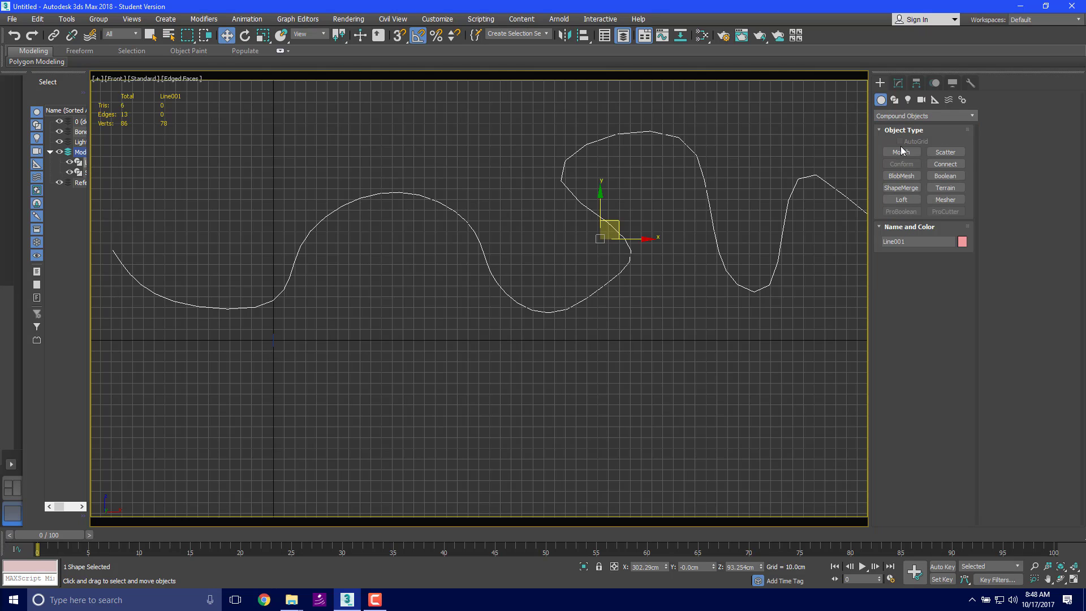
{"action": "middle_click_drag", "start_coordinate": [335, 325], "coordinate": [380, 339]}
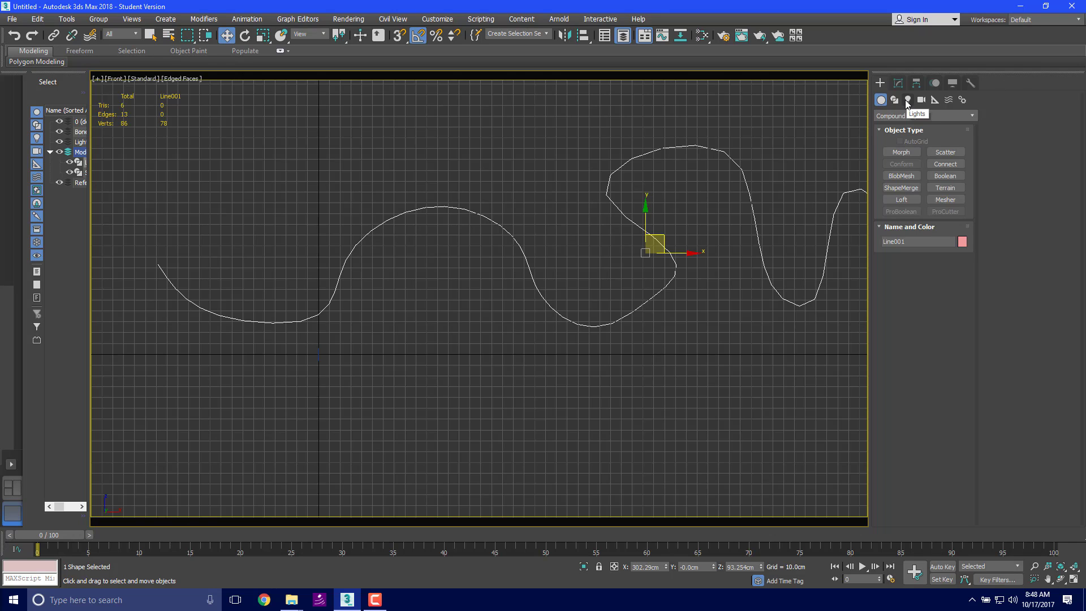
{"action": "left_click", "coordinate": [905, 200]}
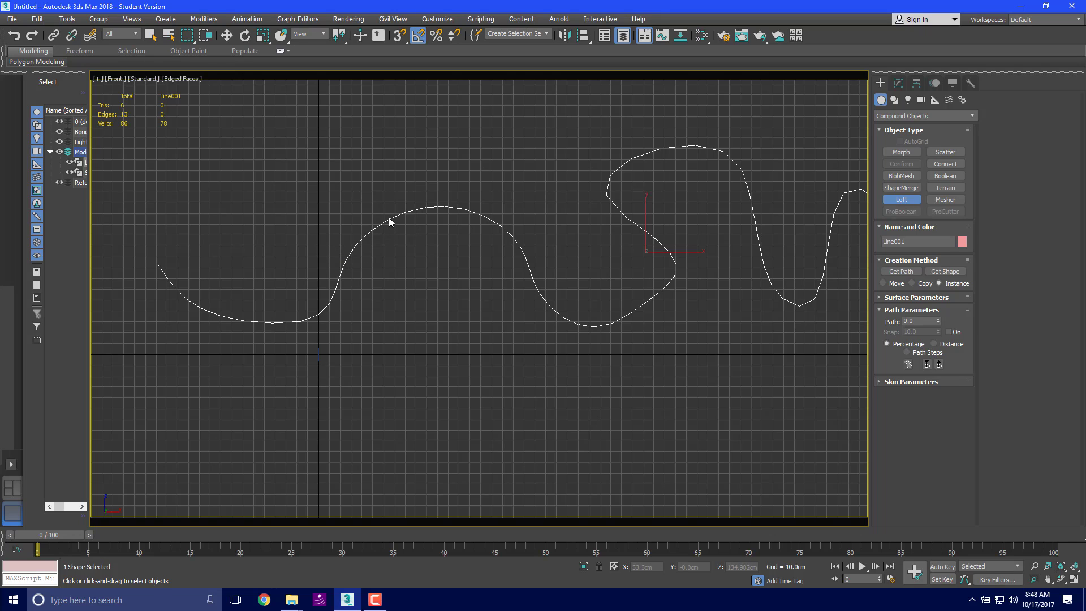
Step: Use Get Shape to pick the star as the loft's cross-section and hide the grid
{"action": "left_click", "coordinate": [954, 273]}
{"action": "left_click", "coordinate": [318, 350]}
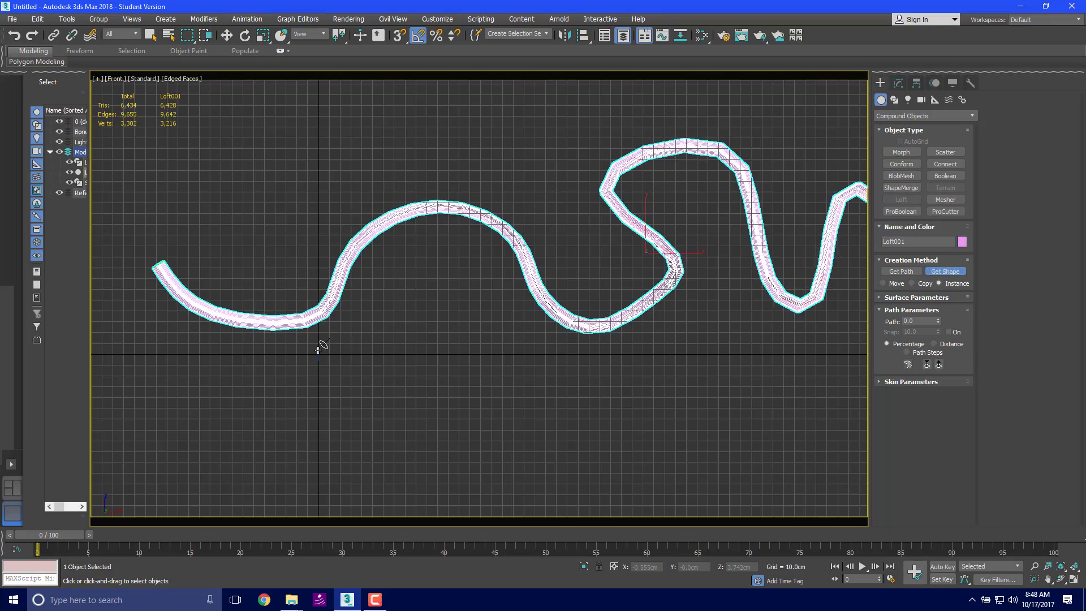
{"action": "middle_click_drag", "start_coordinate": [477, 337], "coordinate": [425, 302], "text": "alt"}
{"action": "scroll", "coordinate": [456, 277], "scroll_direction": "up", "scroll_amount": 8}
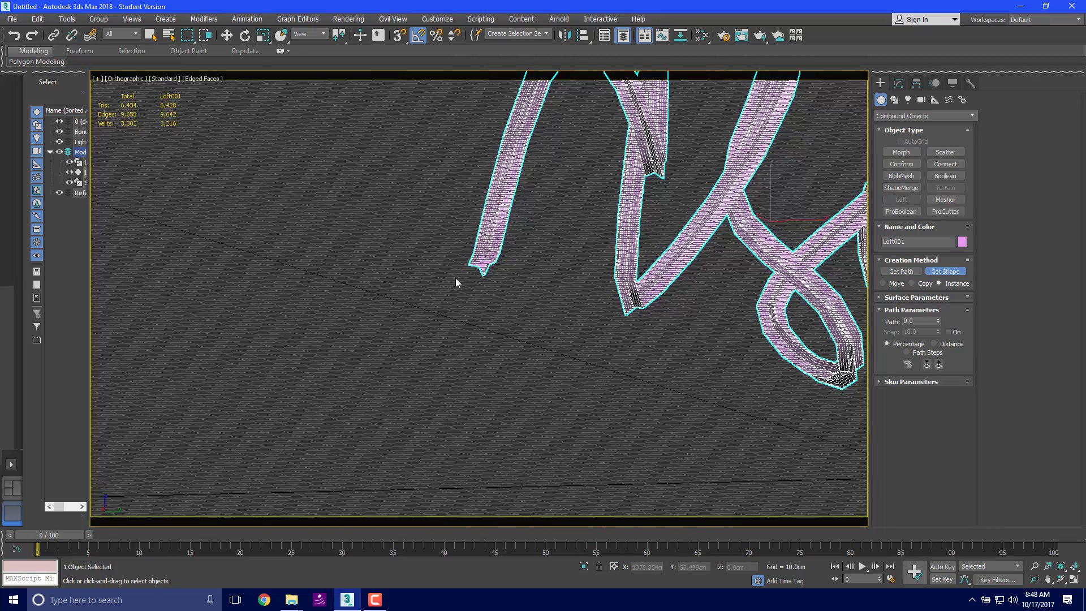
{"action": "key", "text": "g"}
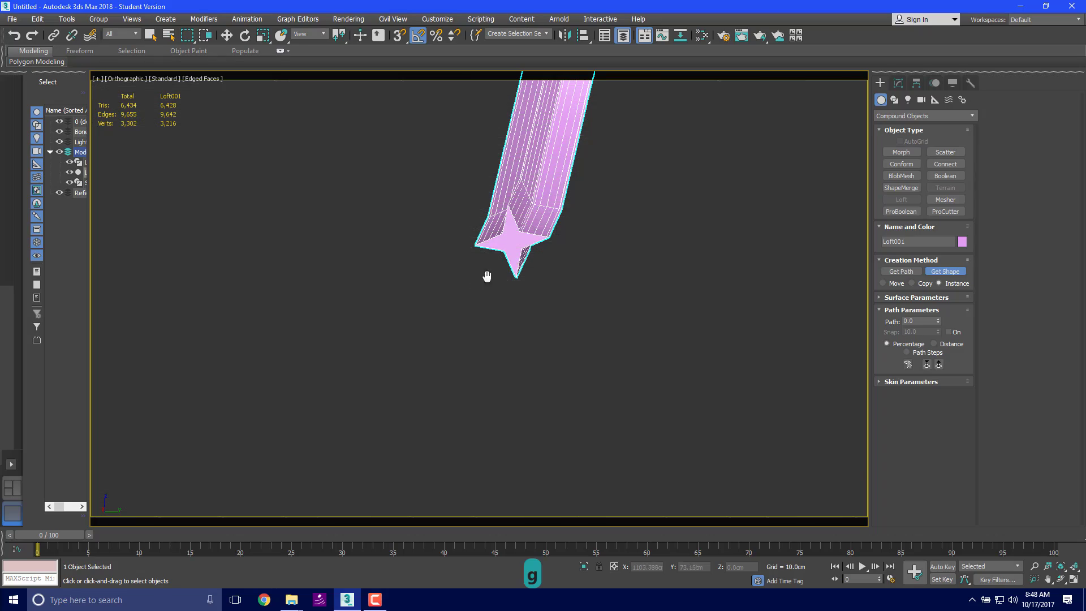
{"action": "middle_click_drag", "start_coordinate": [484, 274], "coordinate": [406, 219], "text": "alt"}
{"action": "scroll", "coordinate": [502, 368], "scroll_direction": "up", "scroll_amount": 5}
Step: Switch to the Perspective view and render the pink lofted tube with F9
{"action": "key", "text": "t"}
{"action": "key", "text": "o"}
{"action": "key", "text": "p"}
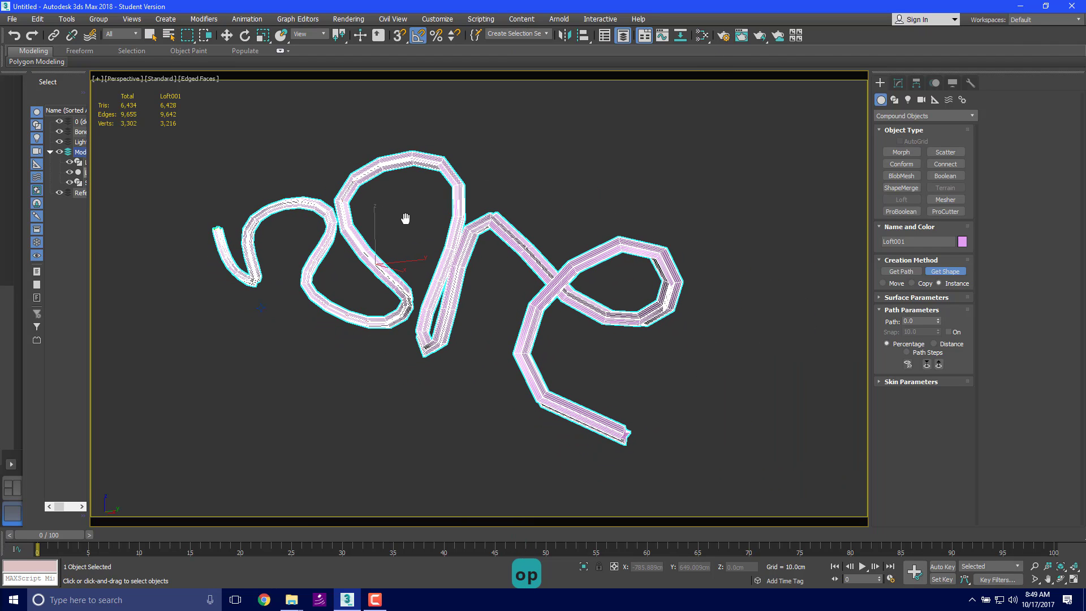
{"action": "key", "text": "F9"}
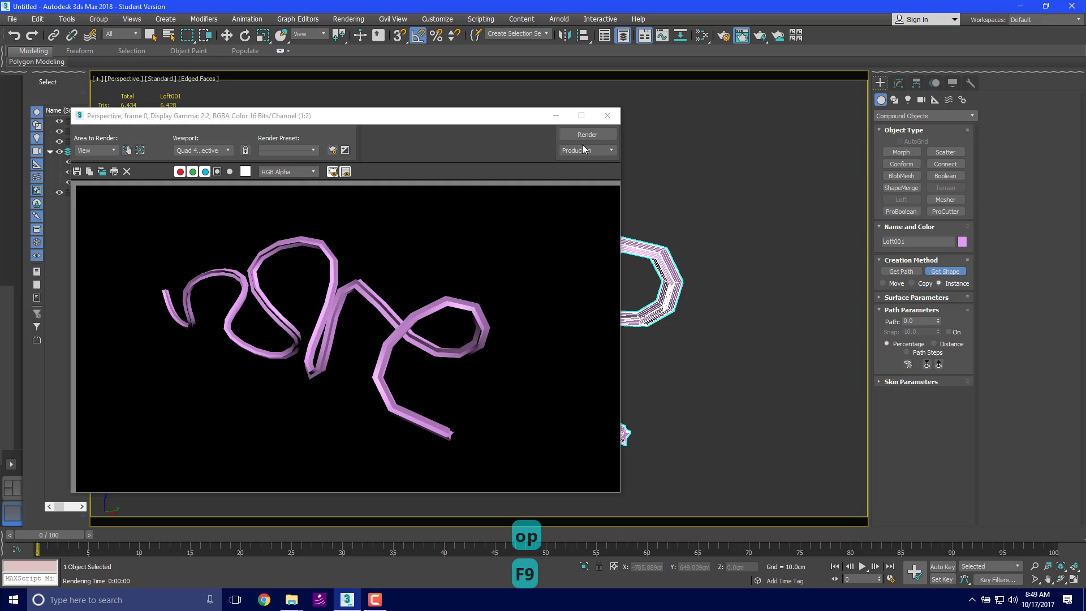
{"action": "scroll", "coordinate": [453, 443], "scroll_direction": "up", "scroll_amount": 2}
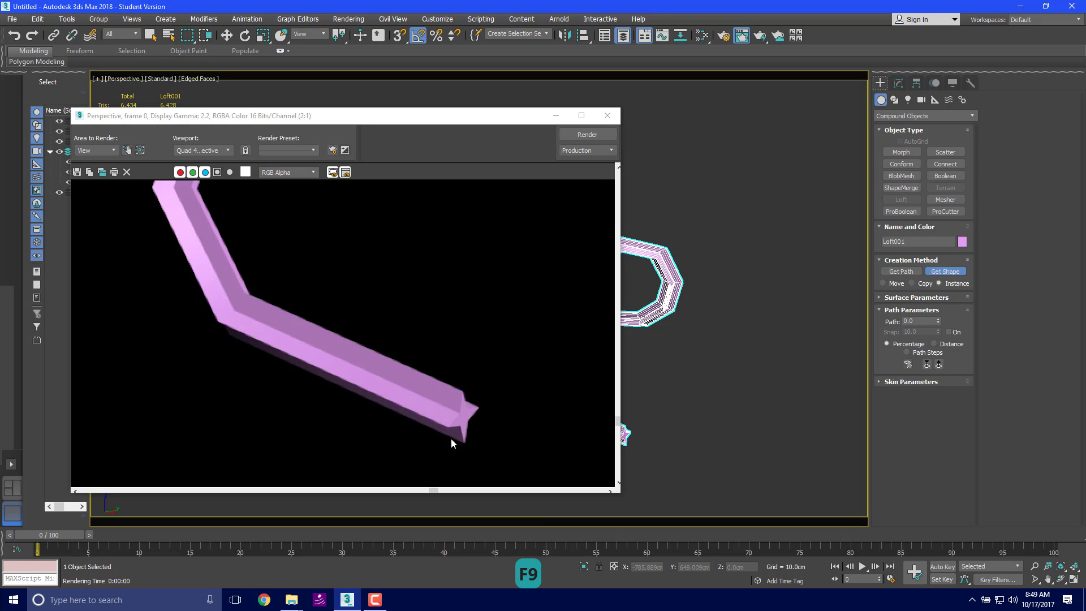
{"action": "scroll", "coordinate": [470, 433], "scroll_direction": "down", "scroll_amount": 2}
{"action": "scroll", "coordinate": [465, 427], "scroll_direction": "up", "scroll_amount": 1}
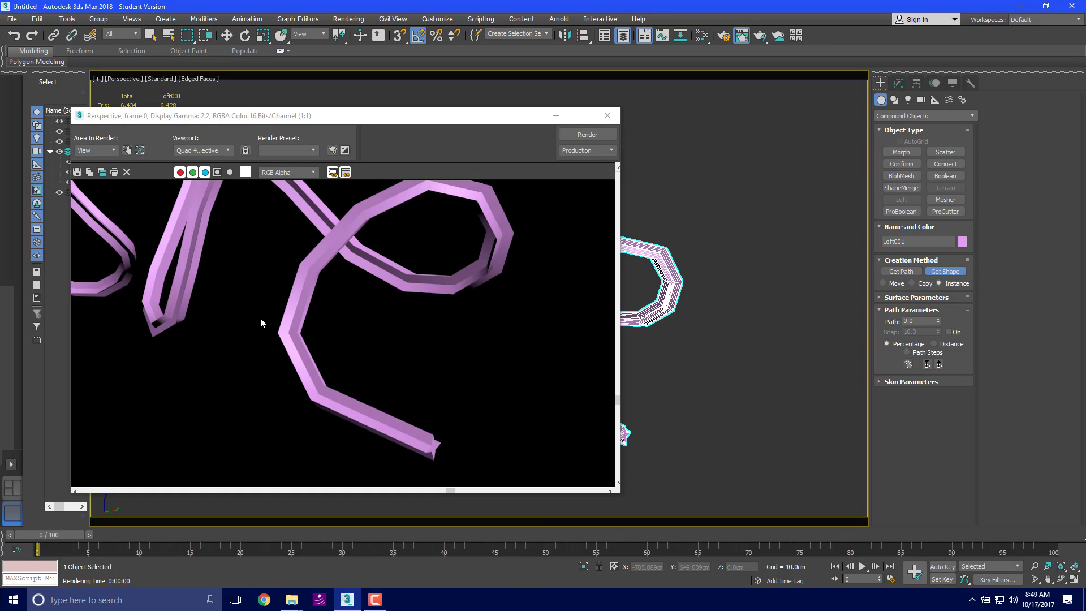
{"action": "left_click", "coordinate": [607, 115]}
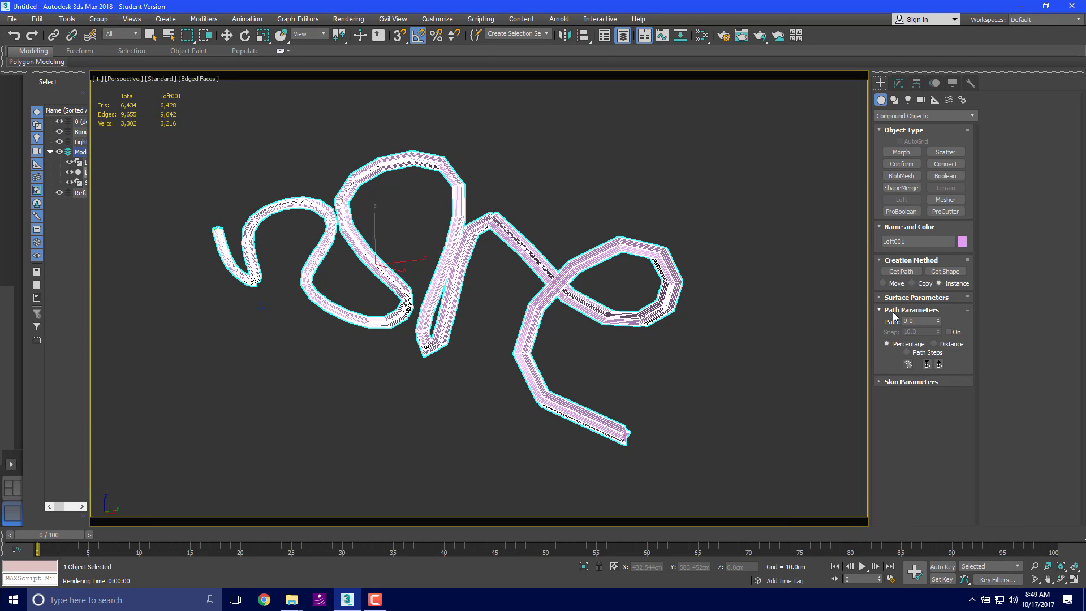
Step: In the Modify panel, expand Loft001 down to its Path line's Vertex level
{"action": "left_click", "coordinate": [900, 85]}
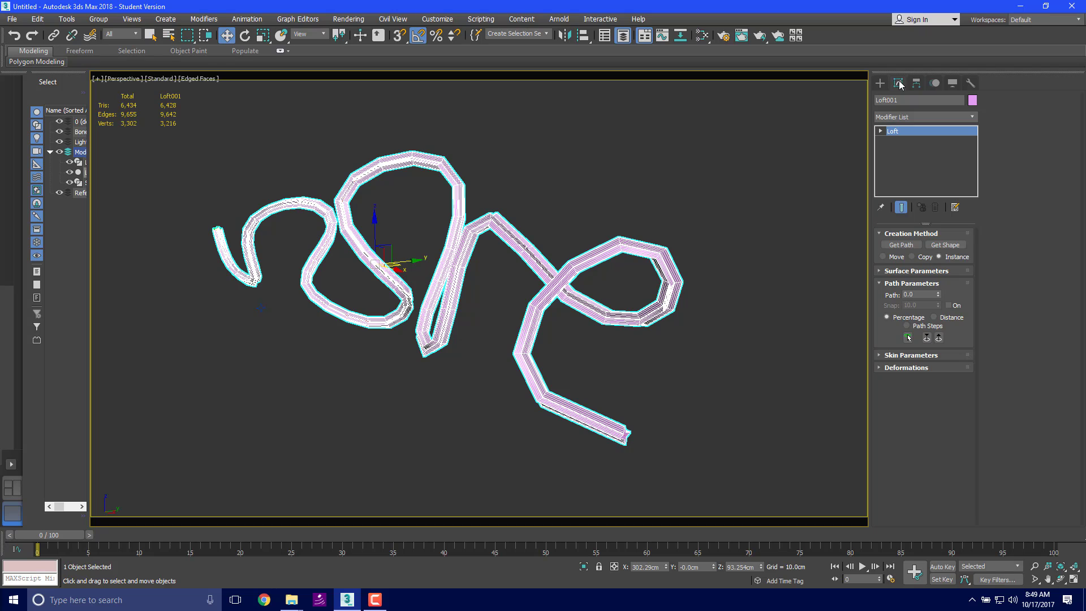
{"action": "left_click", "coordinate": [881, 132]}
{"action": "left_click", "coordinate": [901, 141]}
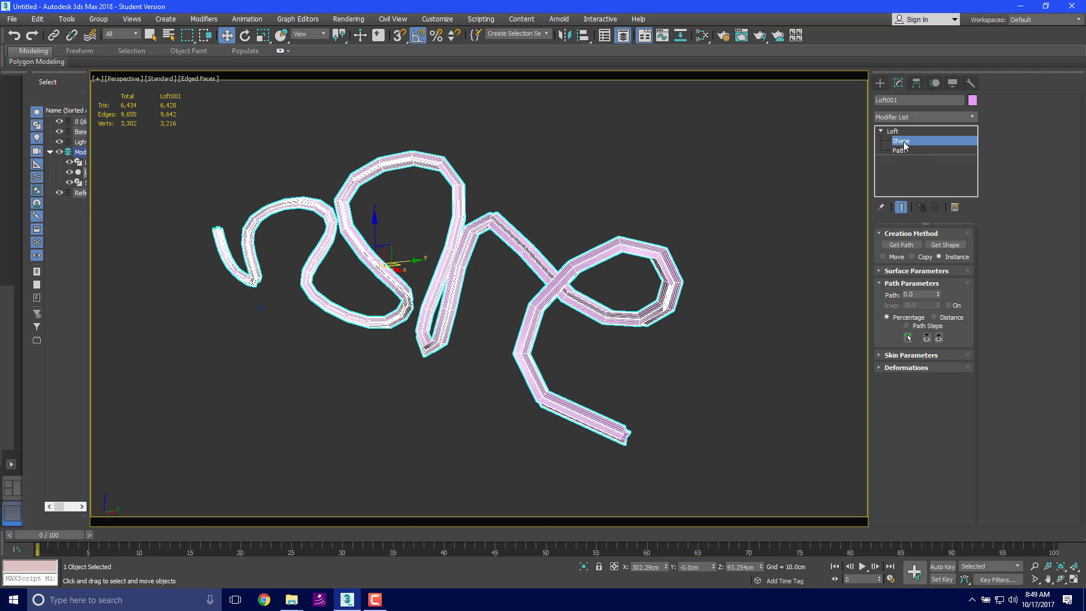
{"action": "left_click", "coordinate": [903, 150]}
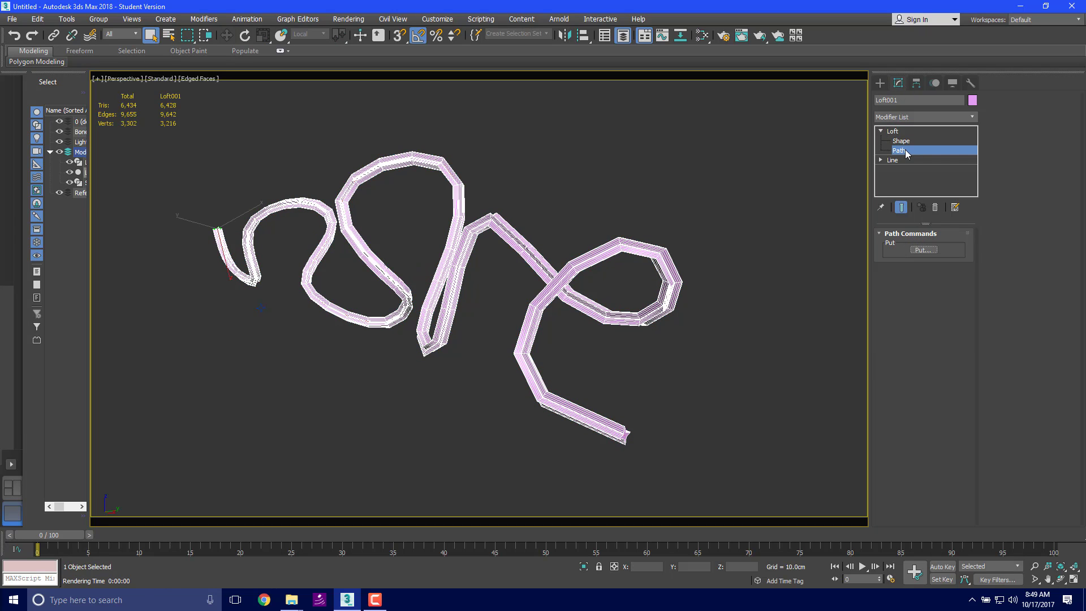
{"action": "left_click", "coordinate": [902, 141]}
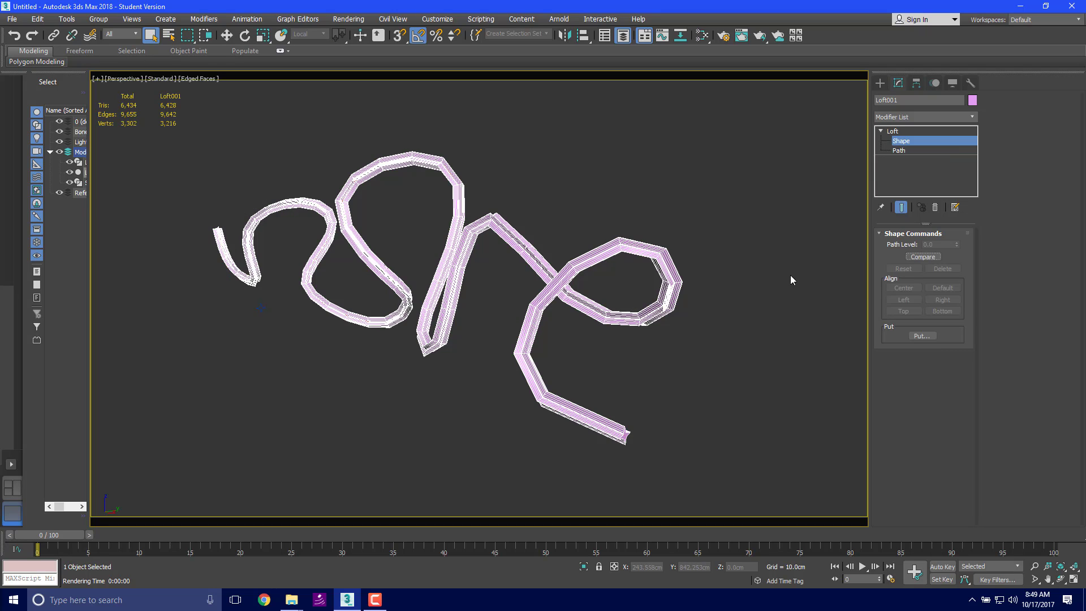
{"action": "left_click", "coordinate": [900, 150]}
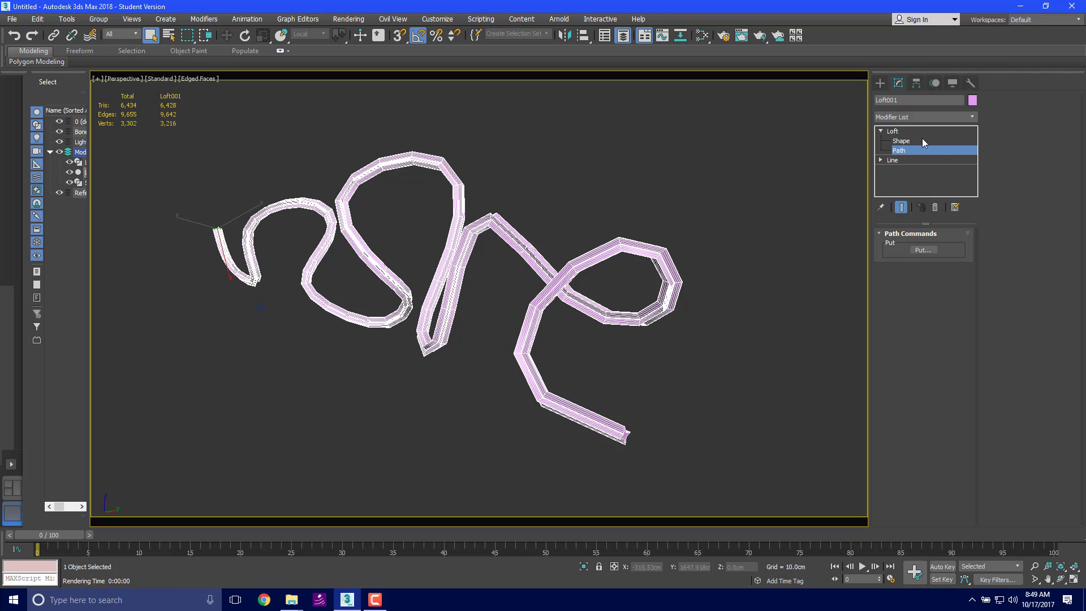
{"action": "left_click", "coordinate": [881, 160]}
{"action": "left_click", "coordinate": [903, 170]}
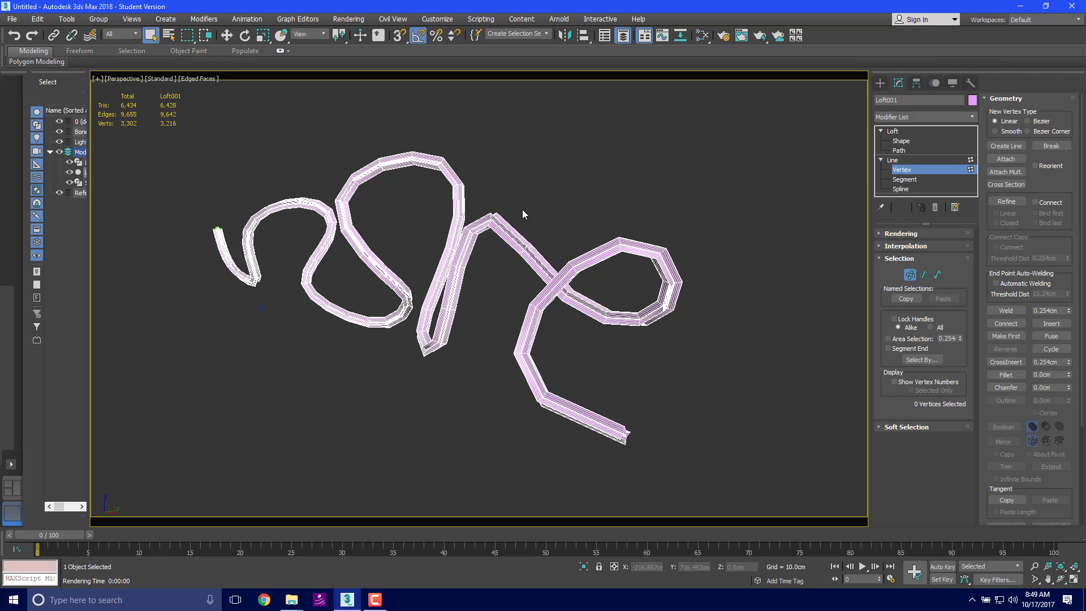
Step: Select a path vertex and try moving it, then cancel the move
{"action": "left_click", "coordinate": [660, 250]}
{"action": "key", "text": "w"}
{"action": "scroll", "coordinate": [656, 249], "scroll_direction": "up", "scroll_amount": 5}
{"action": "left_click_drag", "start_coordinate": [669, 243], "coordinate": [761, 229]}
{"action": "right_click", "coordinate": [761, 230]}
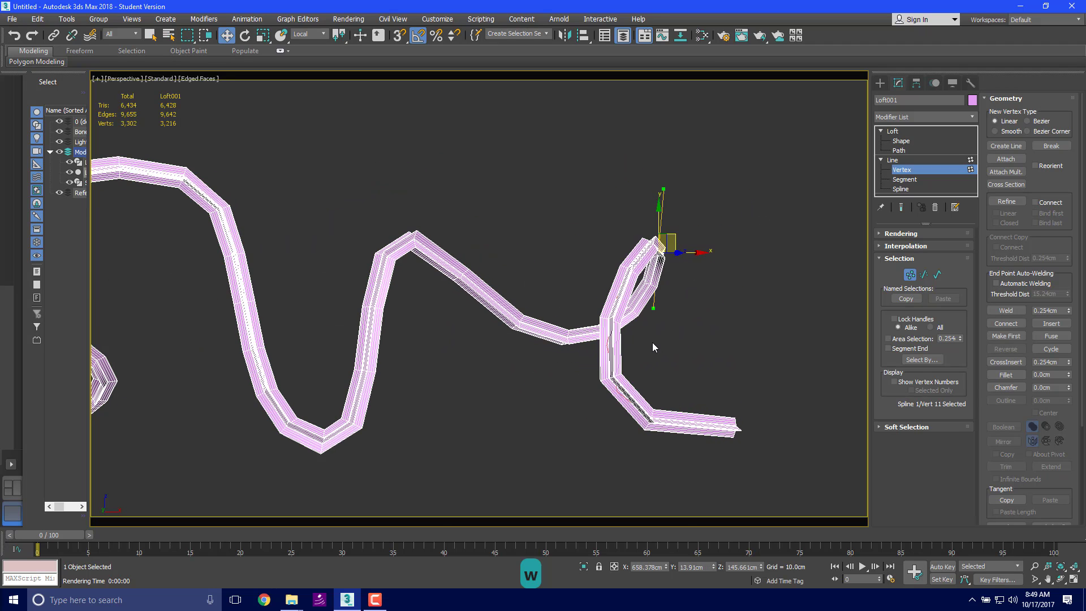
{"action": "middle_click_drag", "start_coordinate": [653, 348], "coordinate": [740, 272]}
Step: Return to the loft's Path and select the underlying line for editing
{"action": "left_click", "coordinate": [900, 150]}
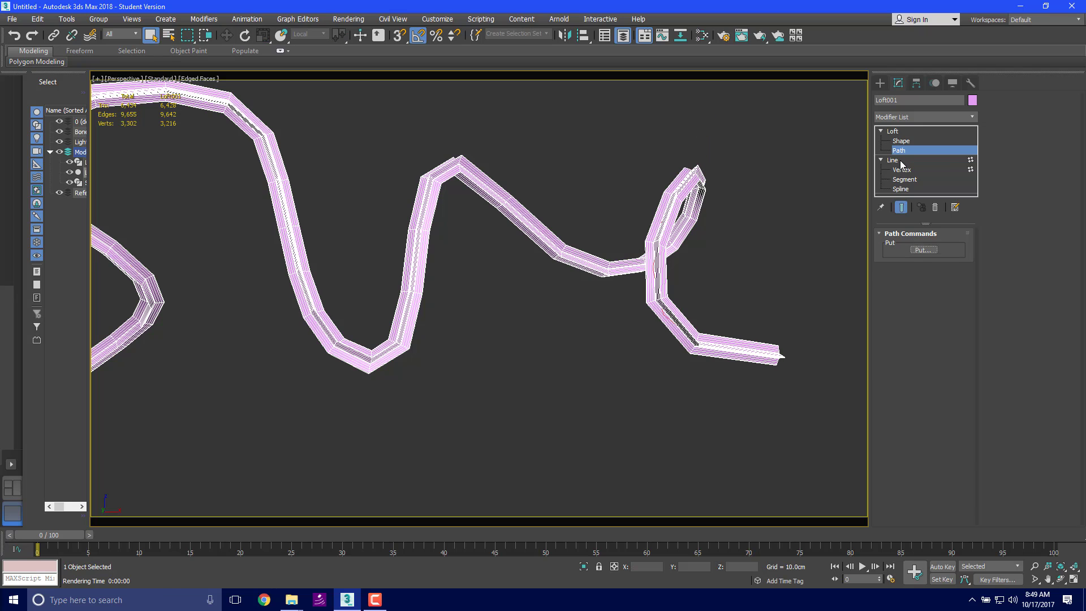
{"action": "left_click", "coordinate": [901, 169]}
{"action": "left_click", "coordinate": [881, 160]}
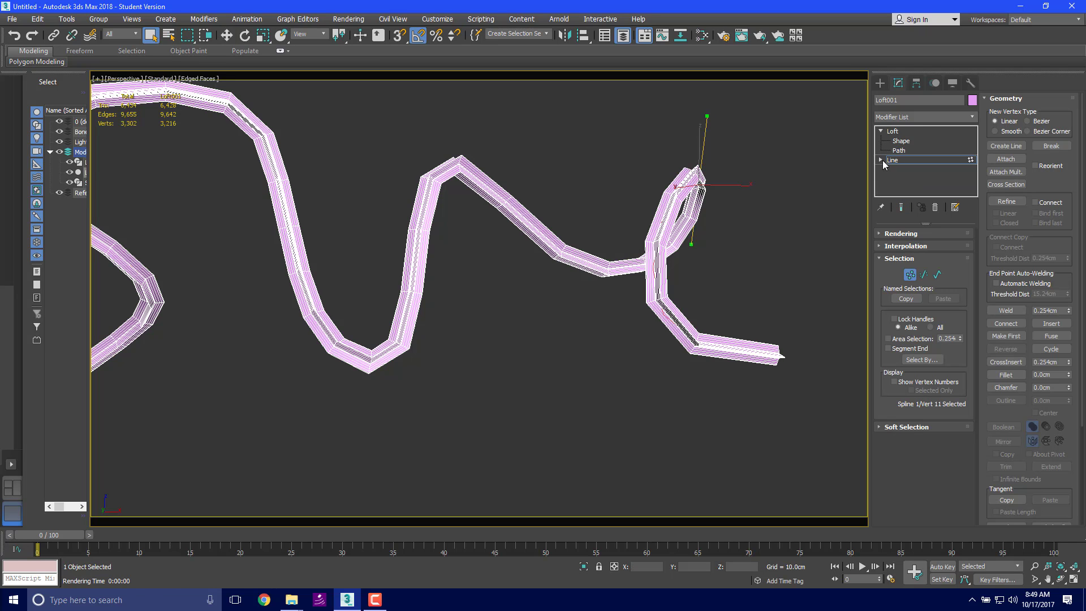
{"action": "left_click", "coordinate": [899, 150]}
{"action": "middle_click_drag", "start_coordinate": [445, 314], "coordinate": [776, 314]}
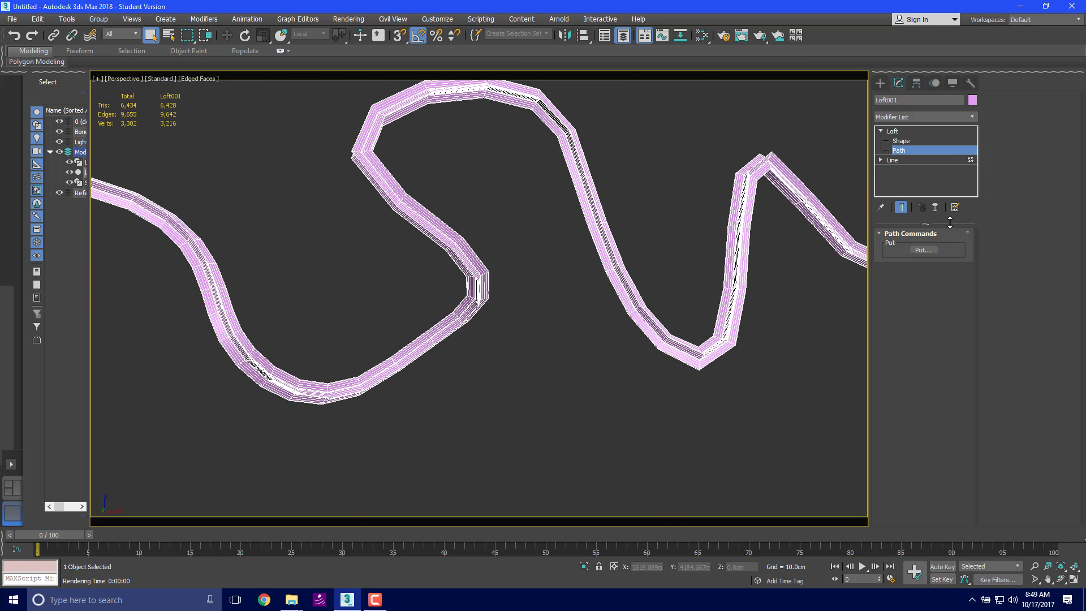
{"action": "left_click", "coordinate": [902, 163]}
{"action": "scroll", "coordinate": [720, 242], "scroll_direction": "down", "scroll_amount": 5}
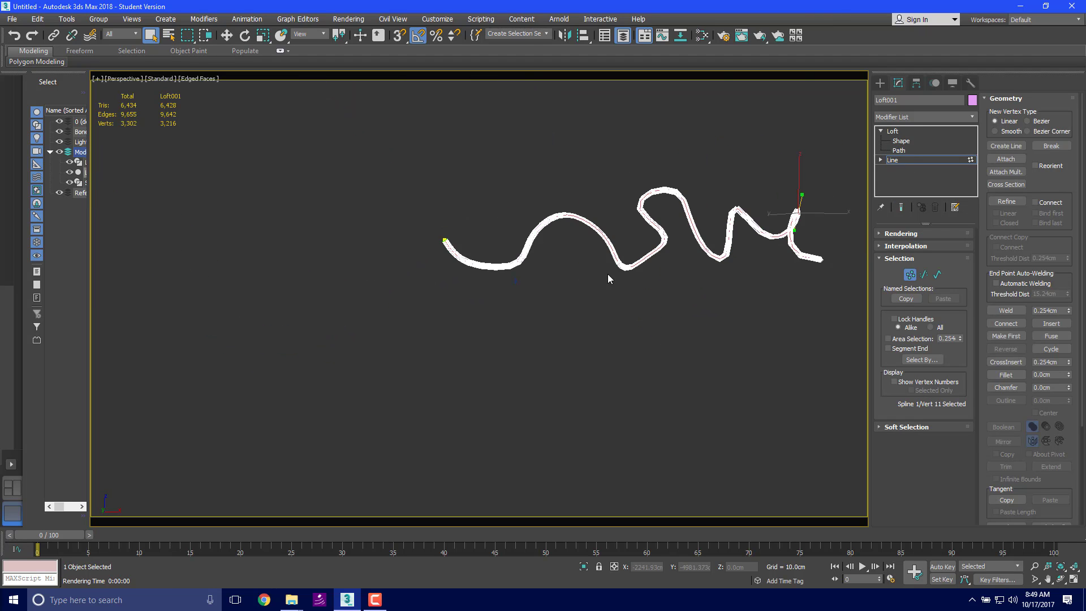
{"action": "middle_click_drag", "start_coordinate": [611, 275], "coordinate": [367, 365]}
Step: Check the path from the Left and Front views, then select the star cross-section
{"action": "key", "text": "l"}
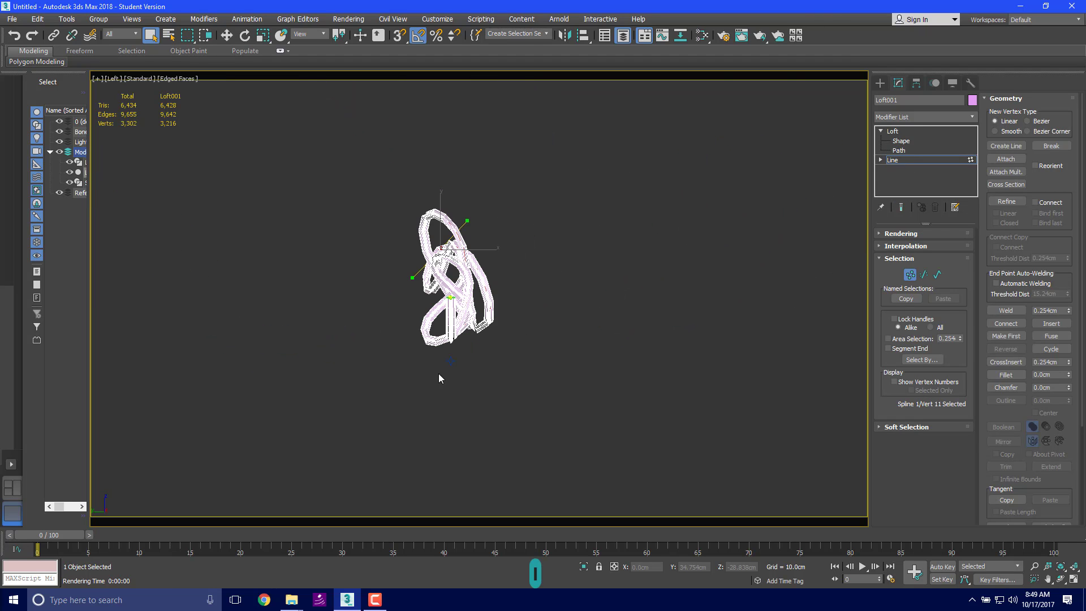
{"action": "scroll", "coordinate": [439, 378], "scroll_direction": "up", "scroll_amount": 5}
{"action": "left_click", "coordinate": [459, 425]}
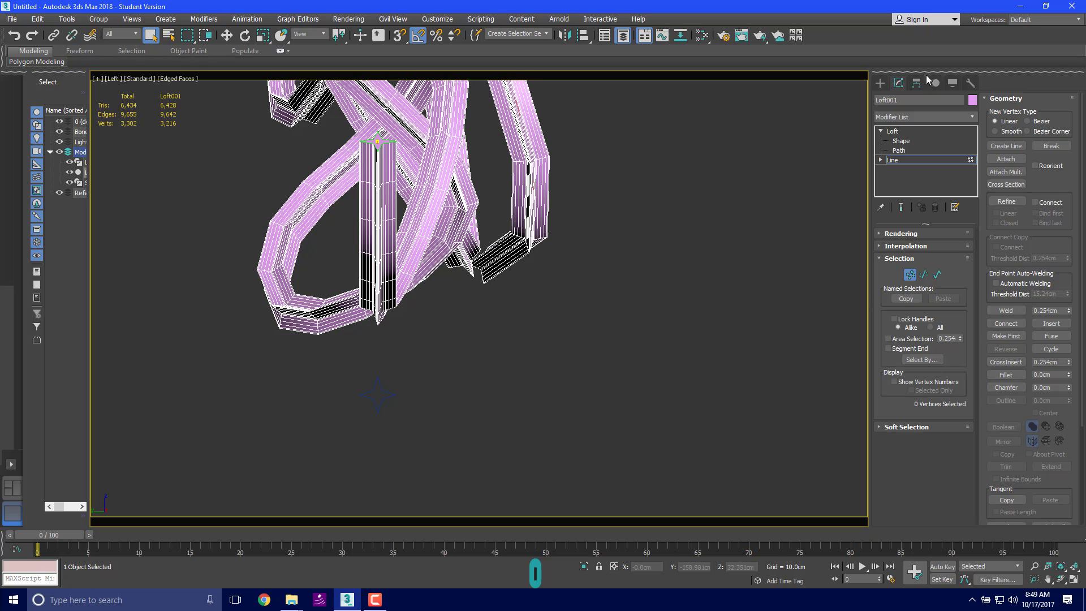
{"action": "middle_click_drag", "start_coordinate": [633, 323], "coordinate": [626, 323]}
{"action": "middle_click_drag", "start_coordinate": [525, 325], "coordinate": [538, 325]}
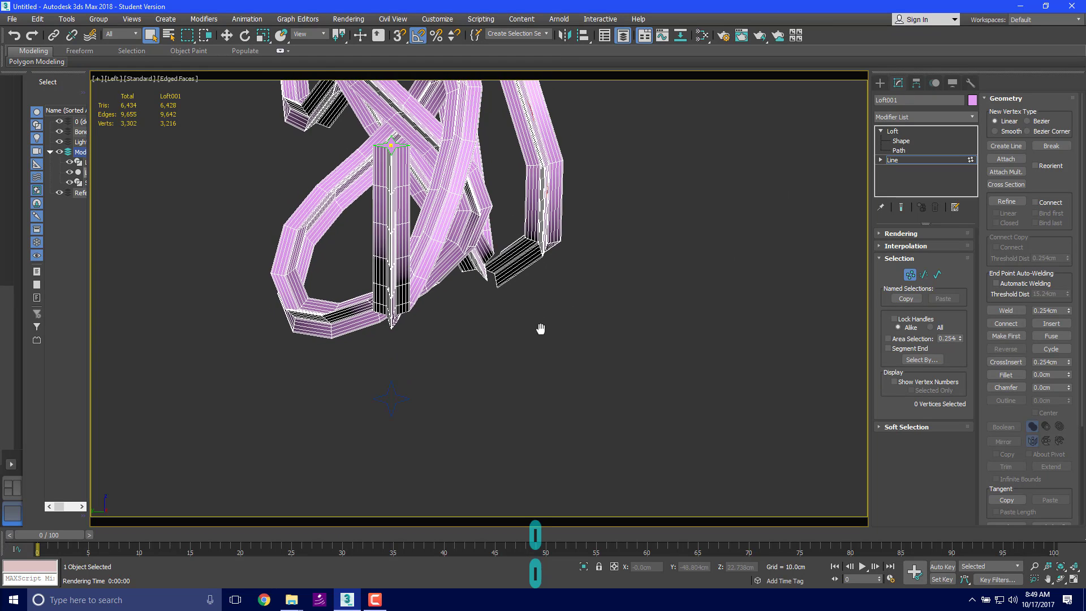
{"action": "key", "text": "f"}
{"action": "scroll", "coordinate": [480, 291], "scroll_direction": "up", "scroll_amount": 4}
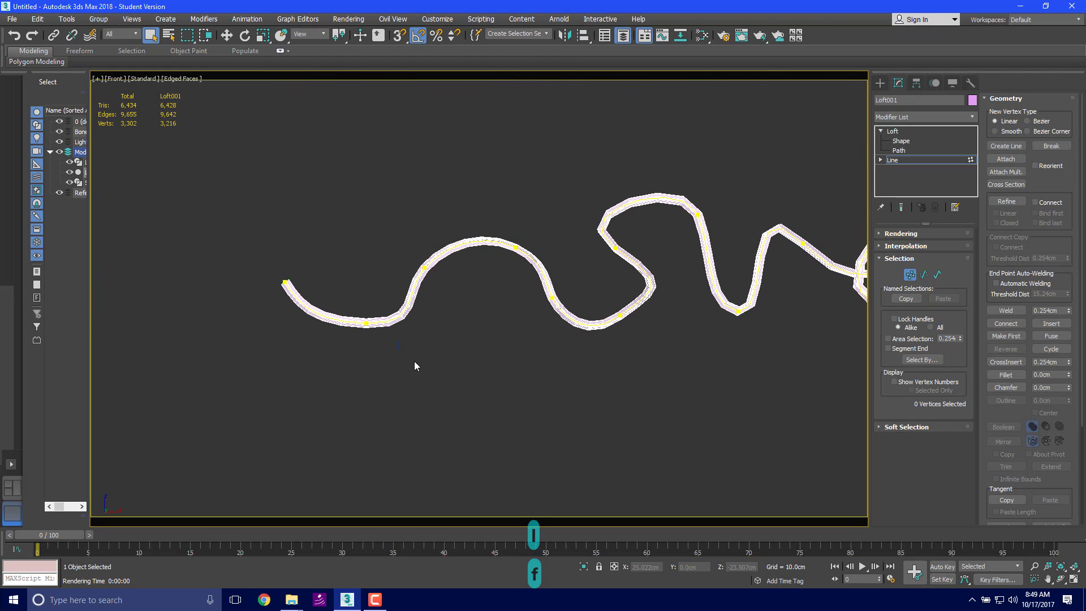
{"action": "scroll", "coordinate": [395, 346], "scroll_direction": "up", "scroll_amount": 6}
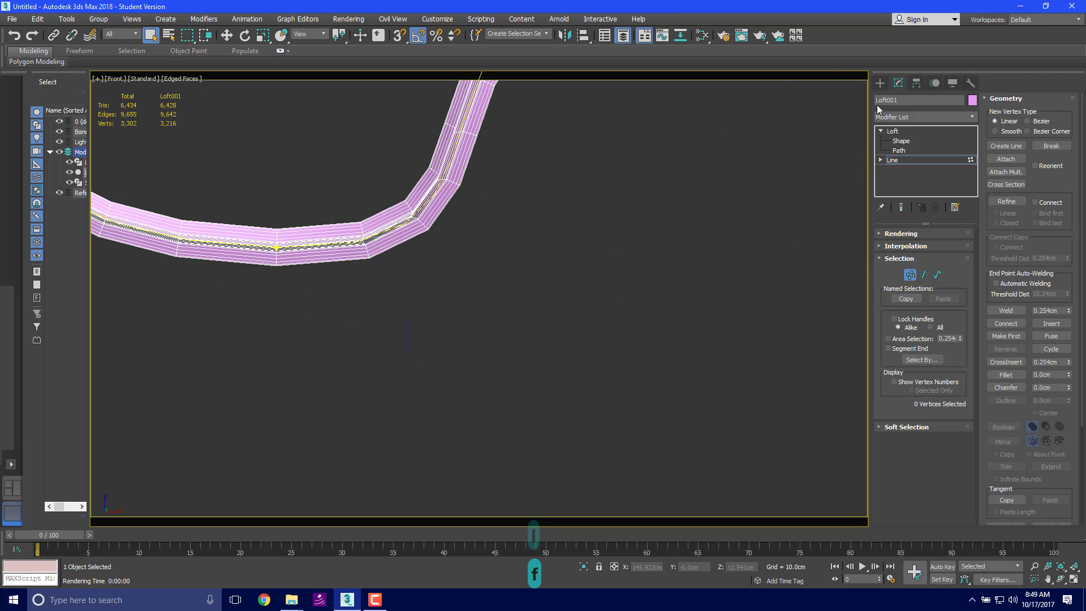
{"action": "left_click", "coordinate": [880, 83]}
{"action": "left_click_drag", "start_coordinate": [436, 369], "coordinate": [393, 311]}
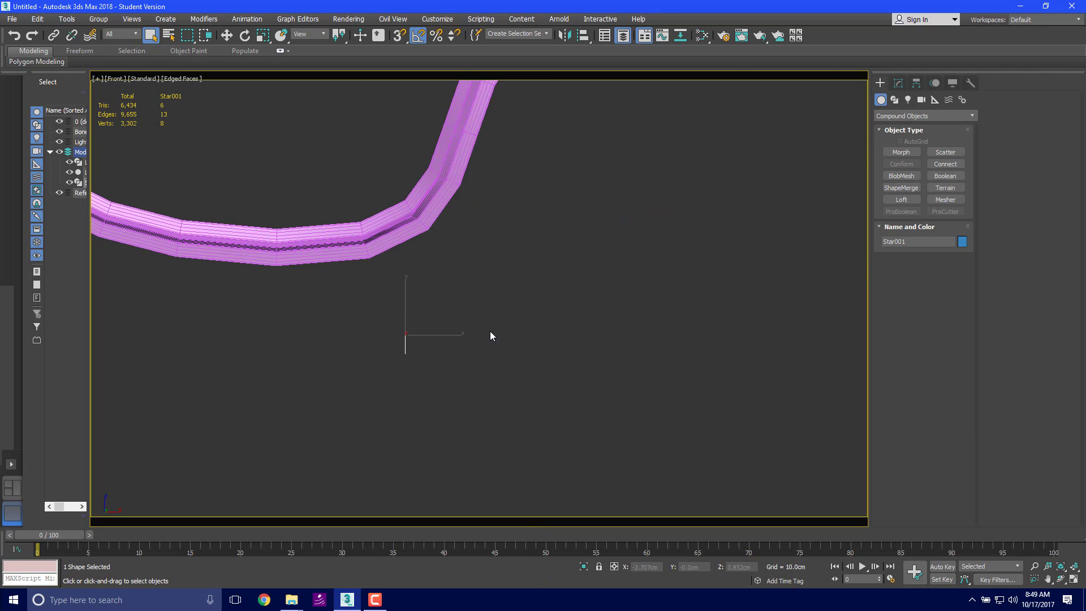
Step: Increase Star001's point count from 4 upward, watching the wavy tube from several angles
{"action": "left_click", "coordinate": [900, 84]}
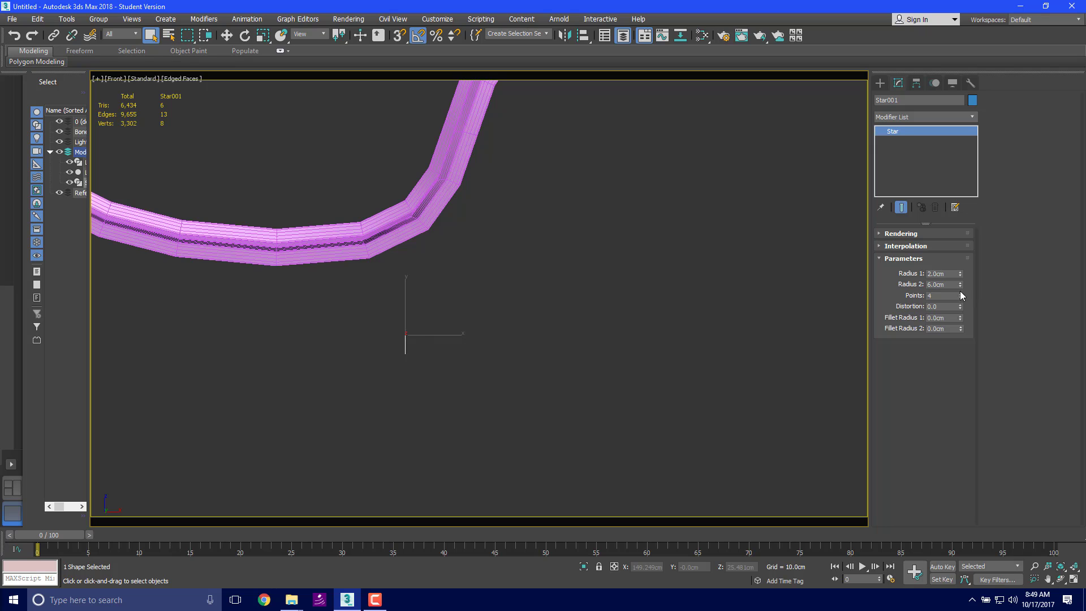
{"action": "left_click", "coordinate": [961, 293]}
{"action": "middle_click_drag", "start_coordinate": [594, 282], "coordinate": [512, 337], "text": "alt"}
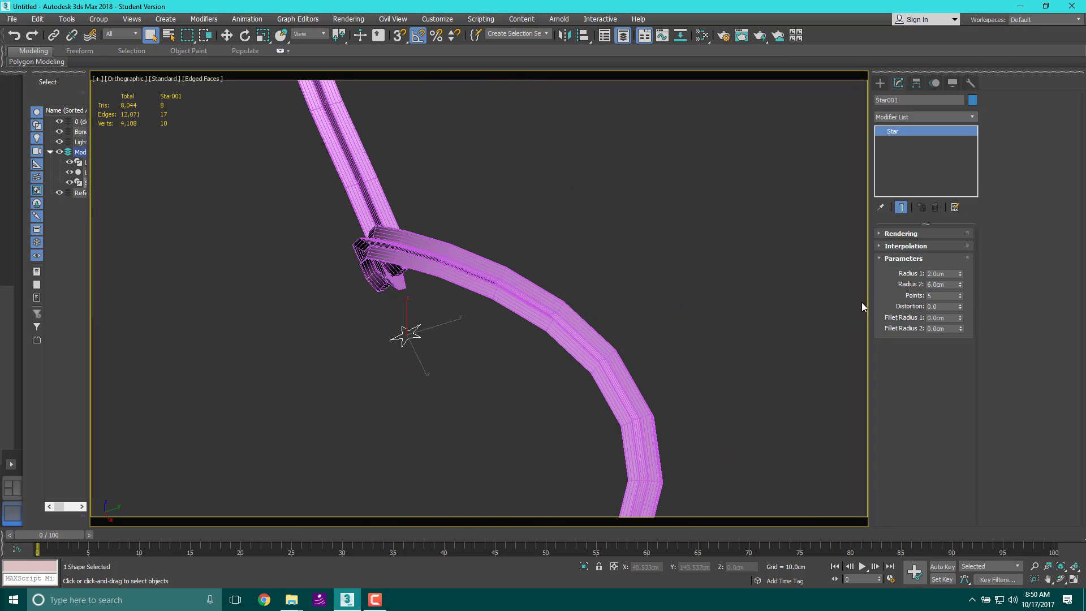
{"action": "left_click", "coordinate": [960, 293]}
{"action": "left_click", "coordinate": [960, 294]}
{"action": "left_click", "coordinate": [960, 292]}
{"action": "left_click", "coordinate": [960, 293]}
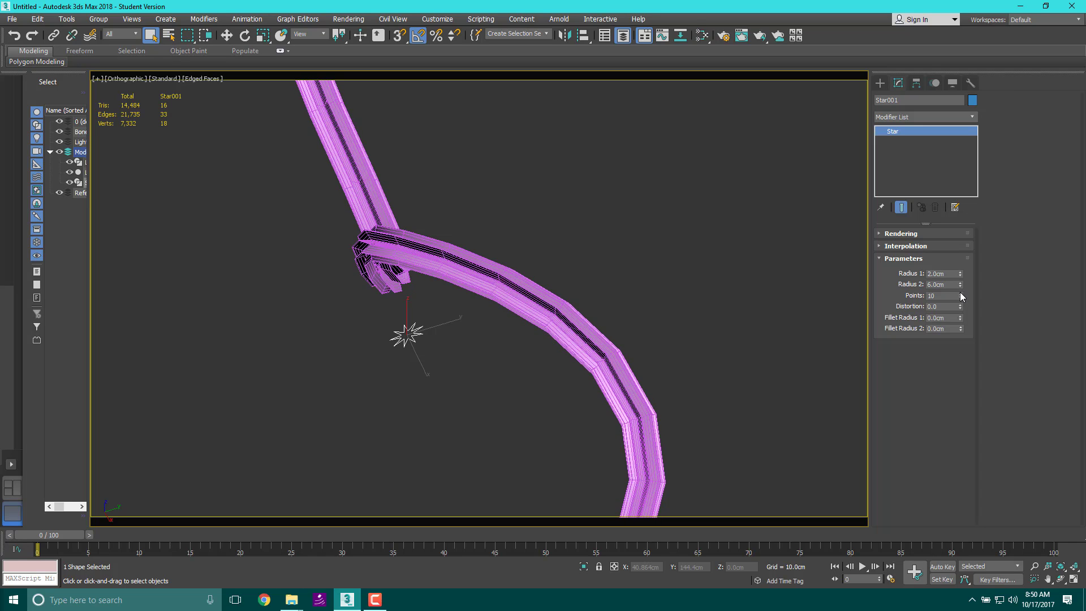
{"action": "left_click", "coordinate": [960, 293]}
{"action": "middle_click_drag", "start_coordinate": [405, 335], "coordinate": [329, 304], "text": "alt"}
{"action": "scroll", "coordinate": [249, 261], "scroll_direction": "up", "scroll_amount": 10}
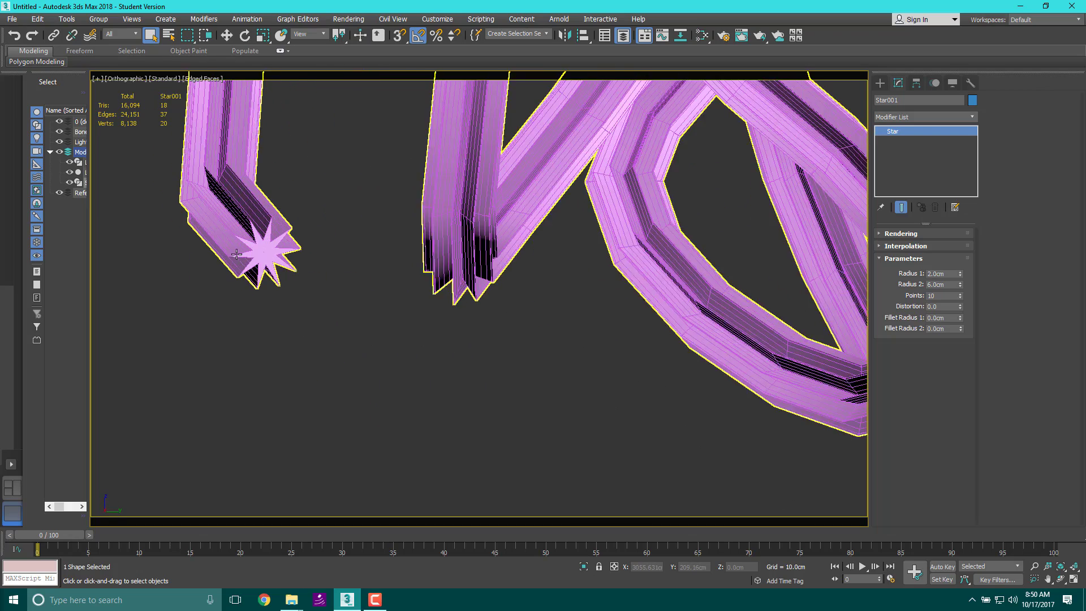
{"action": "scroll", "coordinate": [285, 257], "scroll_direction": "down", "scroll_amount": 8}
{"action": "scroll", "coordinate": [285, 257], "scroll_direction": "down", "scroll_amount": 3}
{"action": "mouse_move", "coordinate": [249, 252]}
{"action": "middle_mouse_down", "text": "alt"}
{"action": "mouse_move", "coordinate": [388, 279]}
{"action": "mouse_move", "coordinate": [367, 262]}
{"action": "middle_mouse_up", "text": "alt"}
{"action": "scroll", "coordinate": [367, 262], "scroll_direction": "up", "scroll_amount": 3}
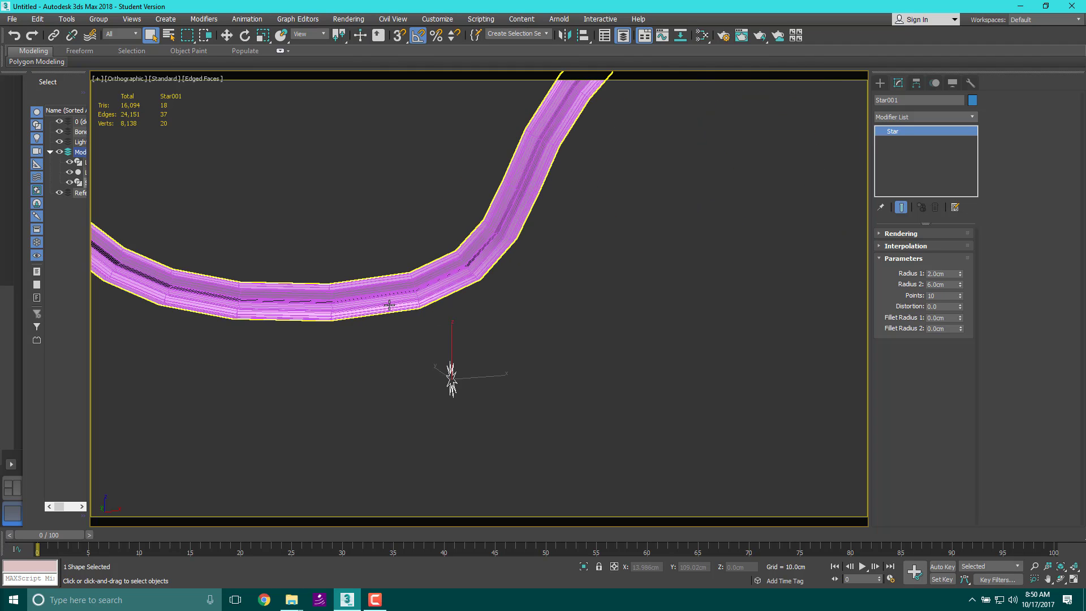
{"action": "scroll", "coordinate": [390, 305], "scroll_direction": "down", "scroll_amount": 3}
{"action": "mouse_move", "coordinate": [449, 315]}
{"action": "middle_mouse_down", "text": "alt"}
{"action": "mouse_move", "coordinate": [499, 307]}
{"action": "mouse_move", "coordinate": [495, 355]}
{"action": "mouse_move", "coordinate": [381, 347]}
{"action": "mouse_move", "coordinate": [408, 373]}
{"action": "middle_mouse_up", "text": "alt"}
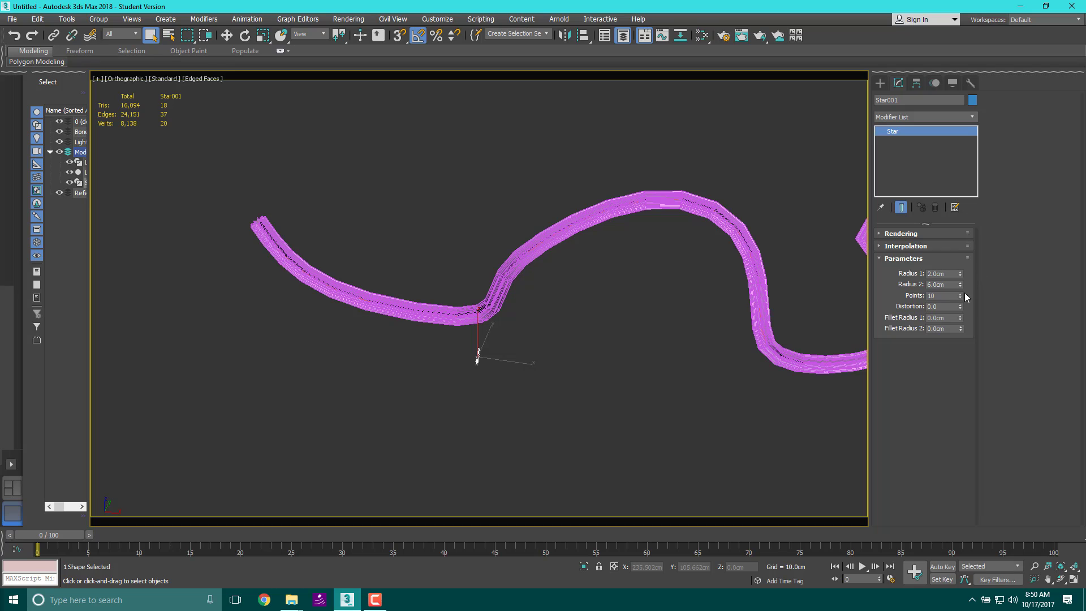
Step: Set Radius 1 to 6cm, settle the points at 9, and add a 0.432cm fillet
{"action": "left_click", "coordinate": [950, 273]}
{"action": "type", "text": "6"}
{"action": "key", "text": "Return"}
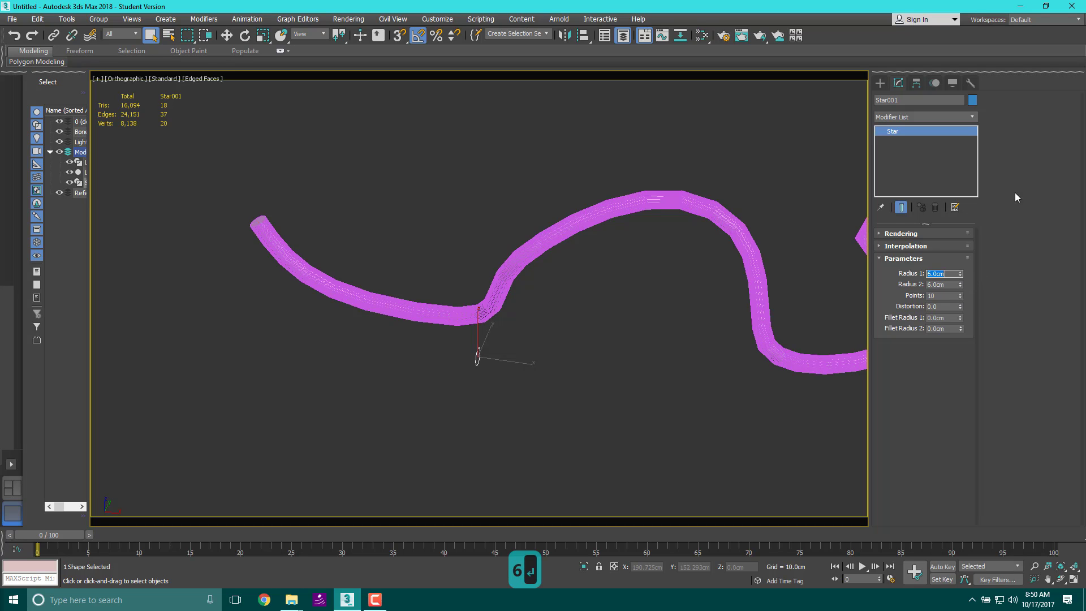
{"action": "middle_click_drag", "start_coordinate": [430, 283], "coordinate": [525, 293], "text": "alt"}
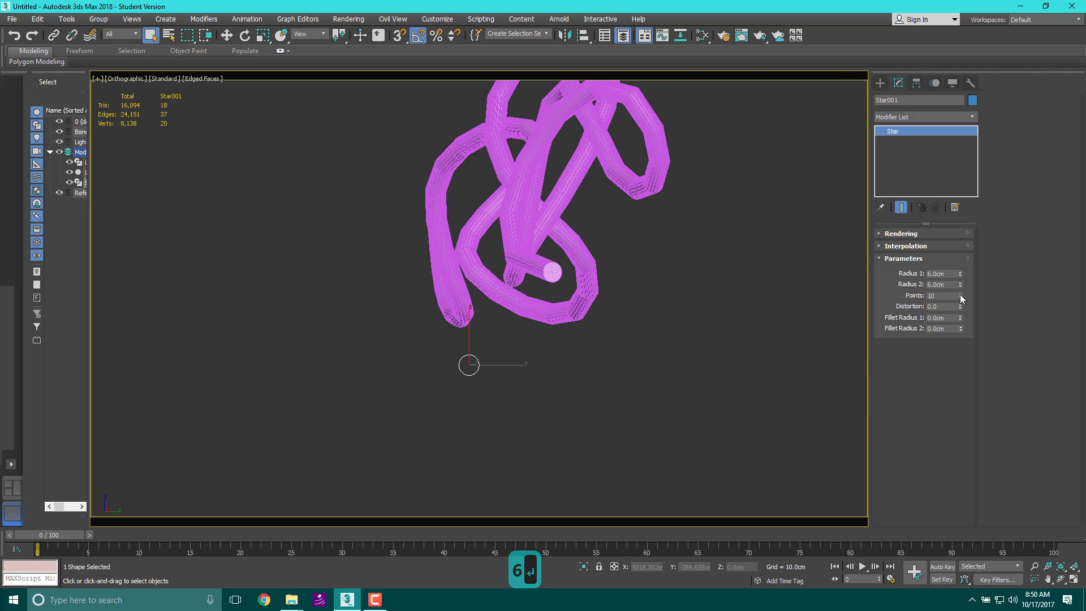
{"action": "mouse_move", "coordinate": [961, 296]}
{"action": "left_mouse_down"}
{"action": "mouse_move", "coordinate": [963, 257]}
{"action": "mouse_move", "coordinate": [970, 294]}
{"action": "left_mouse_up"}
{"action": "mouse_move", "coordinate": [745, 271]}
{"action": "middle_mouse_down"}
{"action": "mouse_move", "coordinate": [730, 239]}
{"action": "mouse_move", "coordinate": [730, 262]}
{"action": "middle_mouse_up"}
{"action": "left_click_drag", "start_coordinate": [960, 322], "coordinate": [960, 306]}
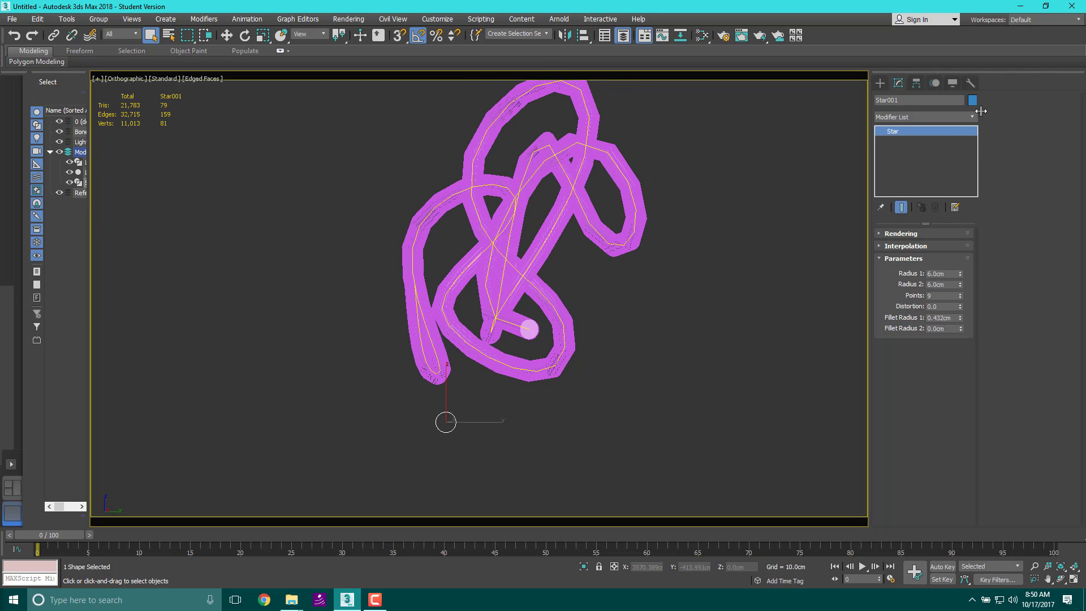
Step: Frame the thickened wavy tube from the side and select Loft001
{"action": "mouse_move", "coordinate": [462, 346]}
{"action": "middle_mouse_down", "text": "alt"}
{"action": "mouse_move", "coordinate": [651, 396]}
{"action": "mouse_move", "coordinate": [574, 357]}
{"action": "mouse_move", "coordinate": [501, 365]}
{"action": "middle_mouse_up", "text": "alt"}
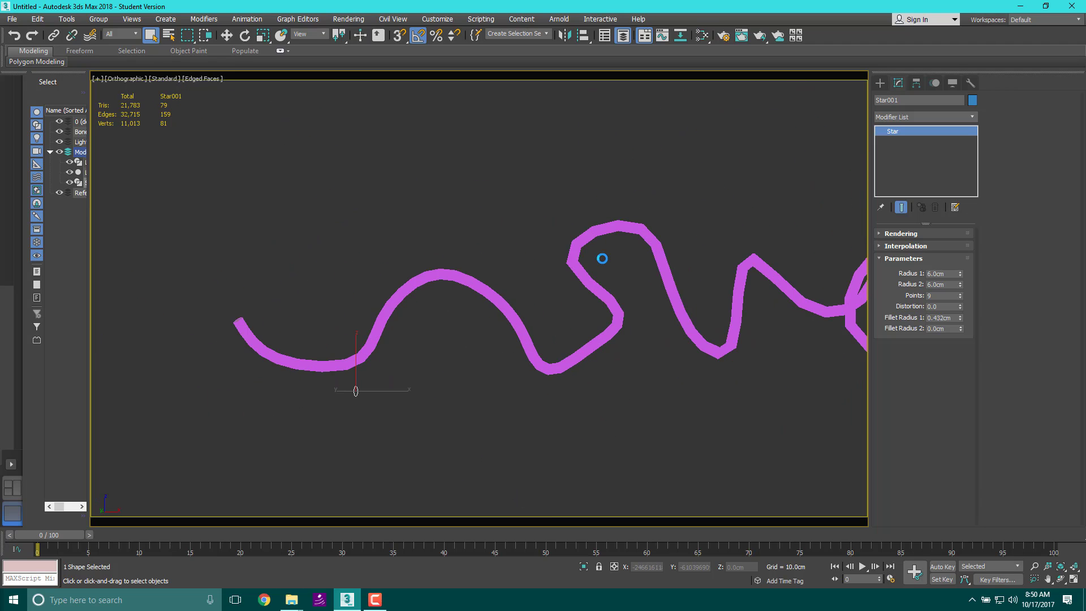
{"action": "middle_click_drag", "start_coordinate": [630, 242], "coordinate": [516, 226]}
{"action": "scroll", "coordinate": [512, 238], "scroll_direction": "down", "scroll_amount": 2}
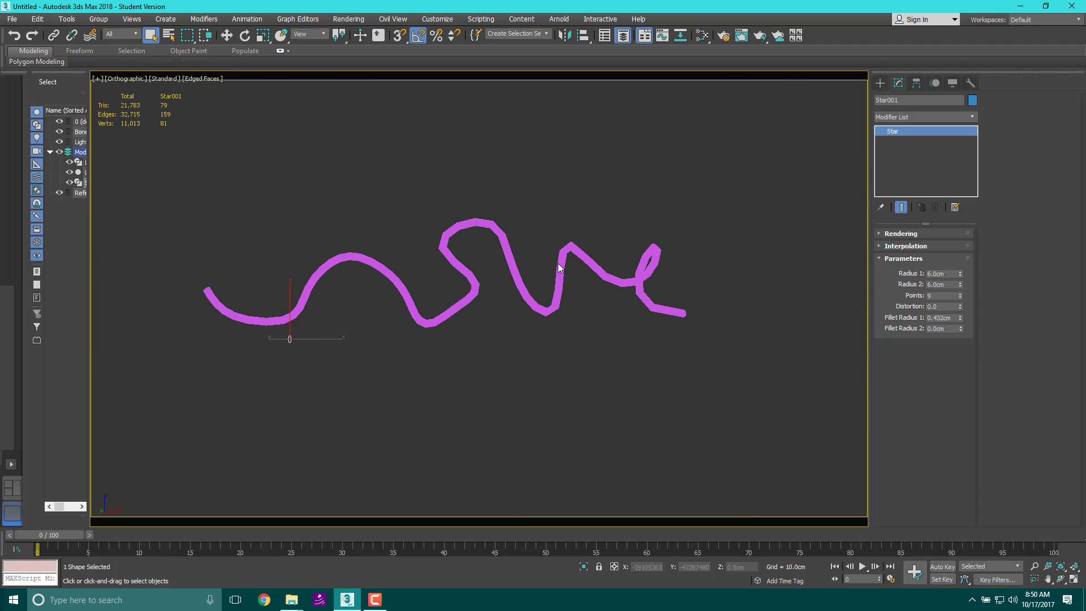
{"action": "scroll", "coordinate": [608, 270], "scroll_direction": "up", "scroll_amount": 5}
{"action": "scroll", "coordinate": [609, 270], "scroll_direction": "up", "scroll_amount": 4}
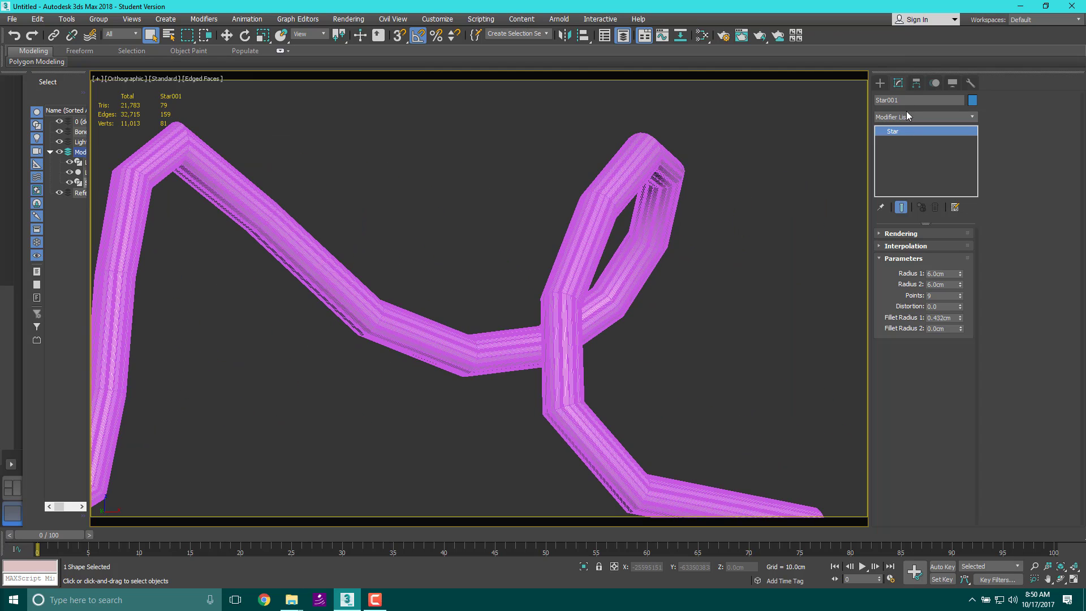
{"action": "left_click", "coordinate": [593, 188]}
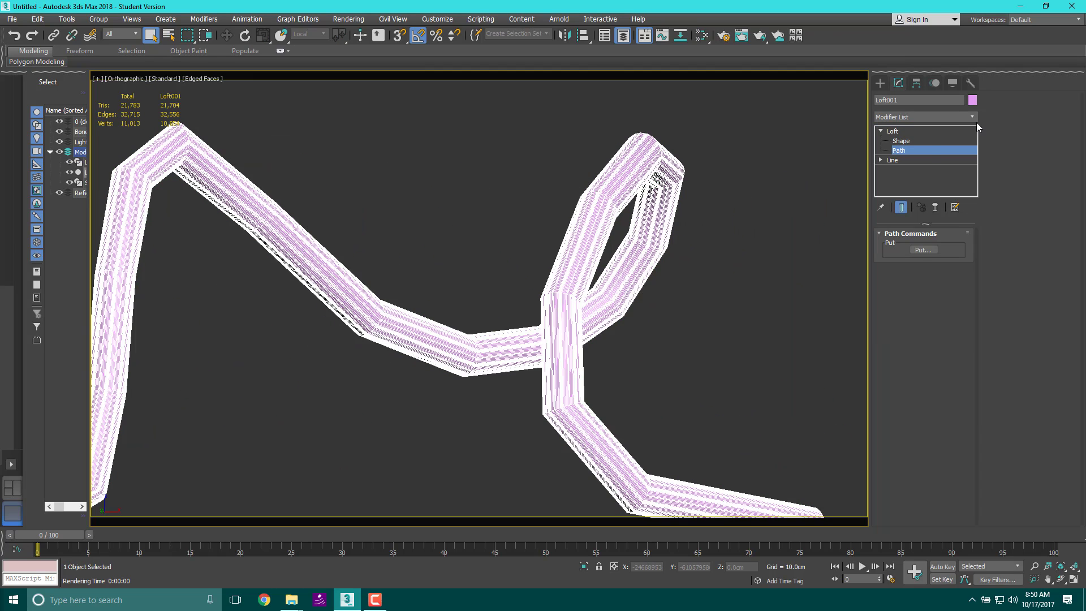
Step: Switch Loft001 to its shape sub-object level and view the loft's end
{"action": "key", "text": "1"}
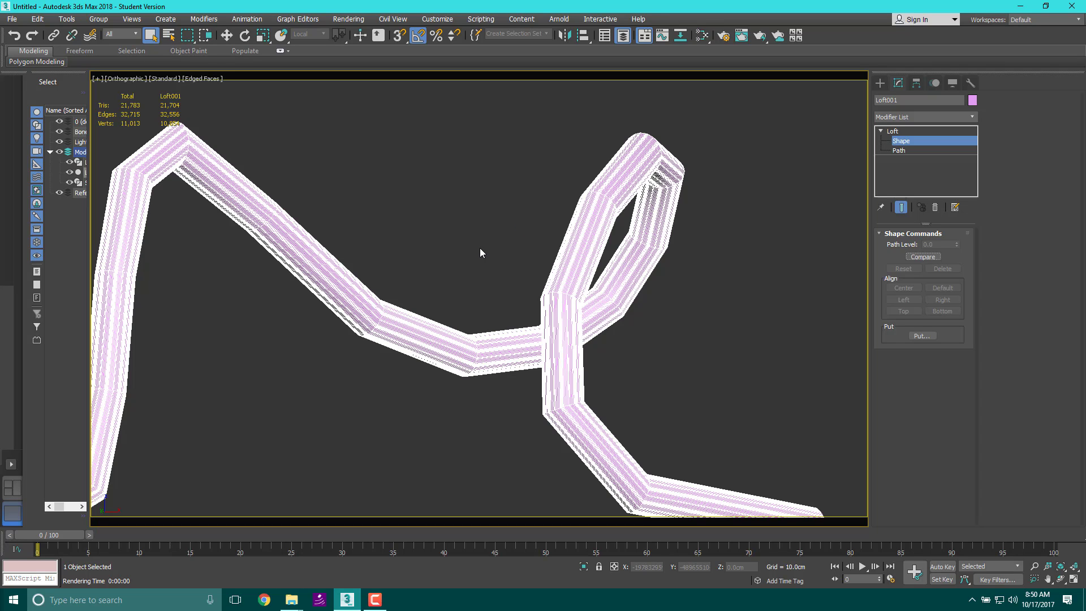
{"action": "scroll", "coordinate": [479, 248], "scroll_direction": "down", "scroll_amount": 5}
{"action": "middle_click_drag", "start_coordinate": [193, 283], "coordinate": [279, 318], "text": "alt"}
{"action": "scroll", "coordinate": [280, 317], "scroll_direction": "up", "scroll_amount": 10}
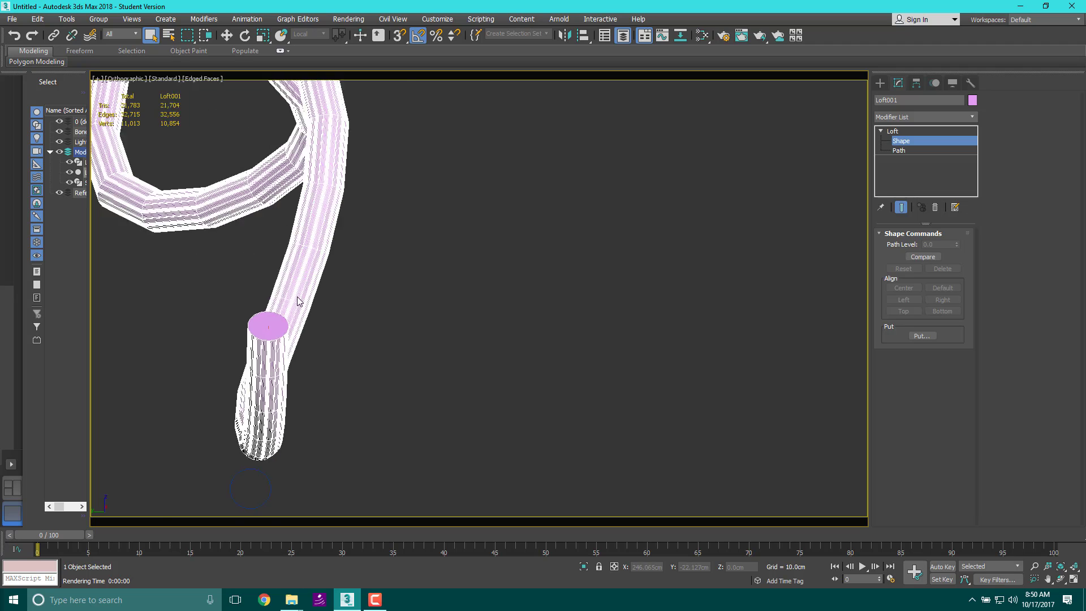
{"action": "scroll", "coordinate": [203, 369], "scroll_direction": "down", "scroll_amount": 6}
{"action": "scroll", "coordinate": [198, 366], "scroll_direction": "up", "scroll_amount": 6}
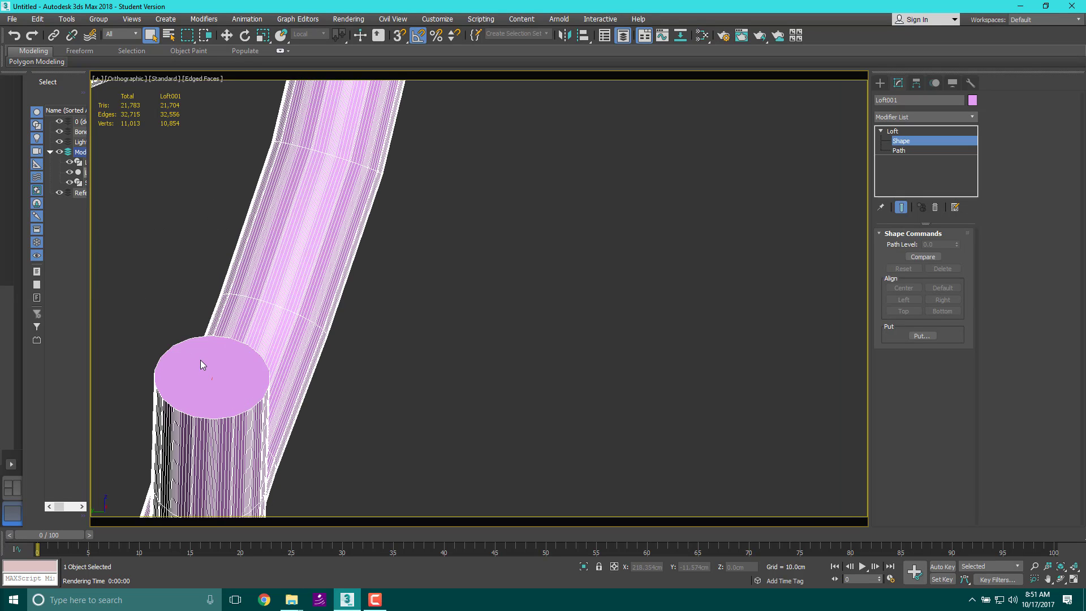
{"action": "scroll", "coordinate": [222, 317], "scroll_direction": "down", "scroll_amount": 6}
{"action": "scroll", "coordinate": [225, 316], "scroll_direction": "up", "scroll_amount": 6}
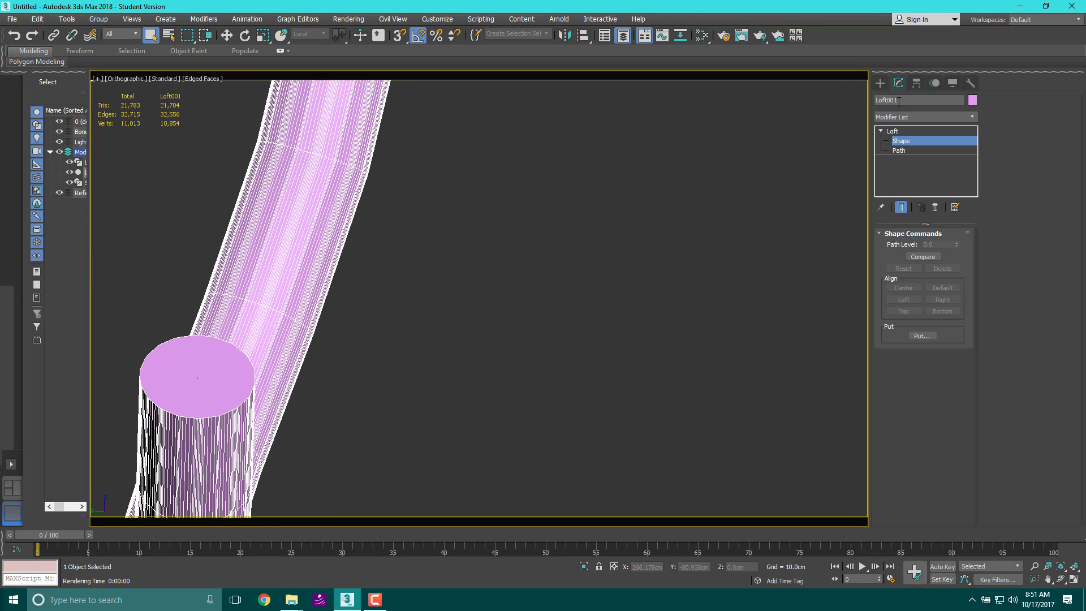
Step: Return to Loft001's top level and expand the Deformations and Skin Parameters rollouts
{"action": "left_click", "coordinate": [892, 132]}
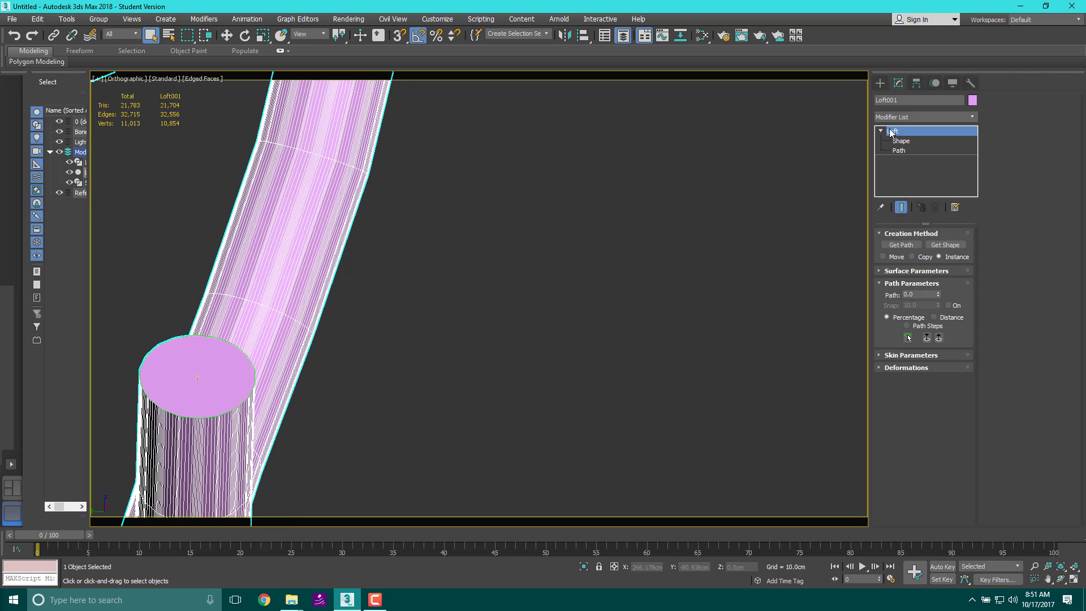
{"action": "scroll", "coordinate": [637, 250], "scroll_direction": "down", "scroll_amount": 10}
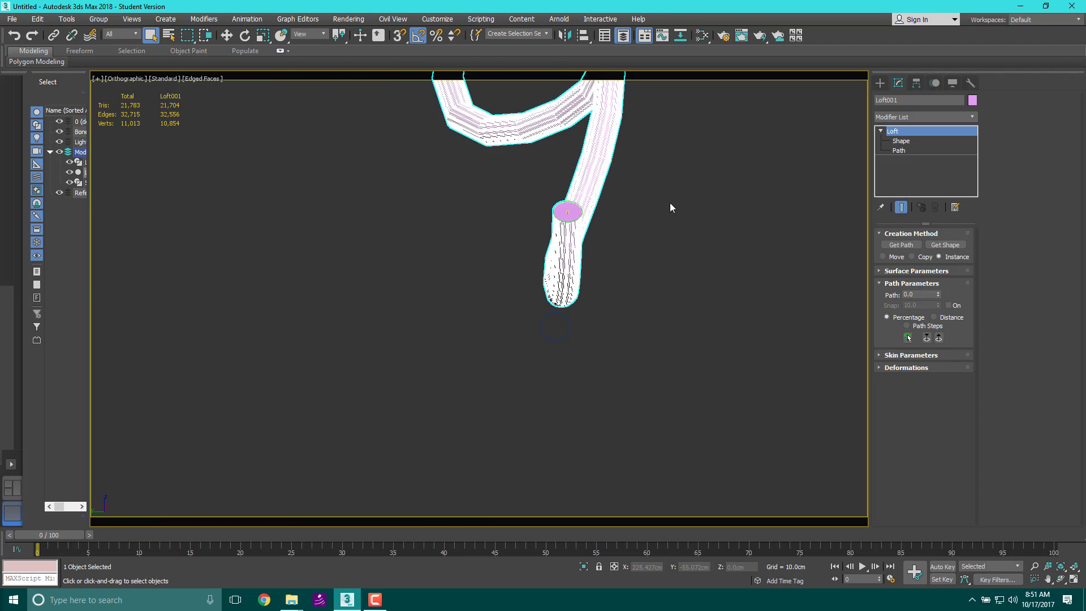
{"action": "middle_click_drag", "start_coordinate": [588, 237], "coordinate": [447, 321]}
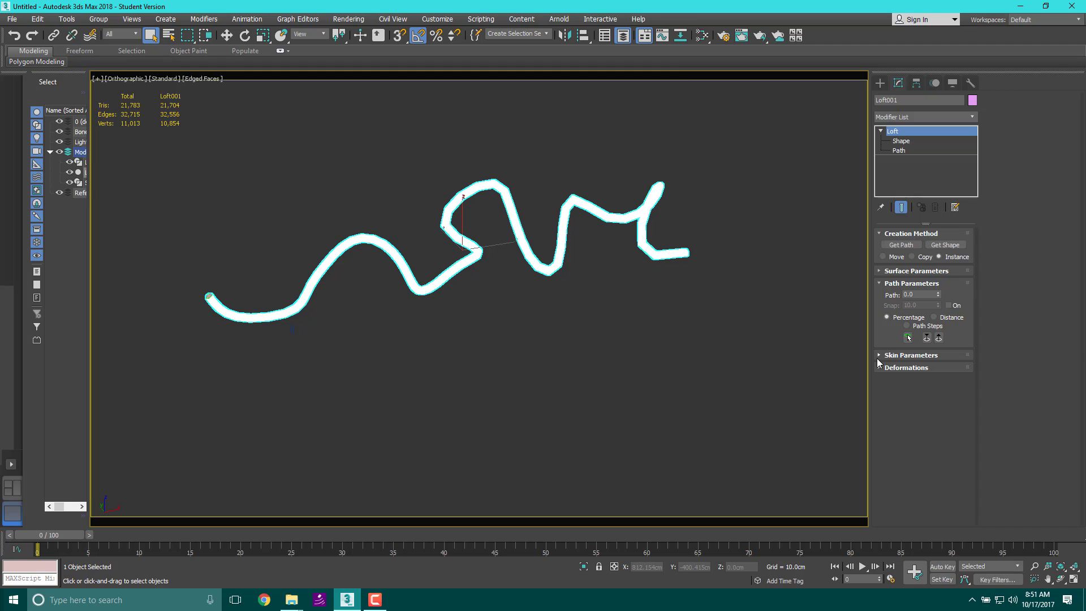
{"action": "left_click", "coordinate": [881, 367]}
{"action": "left_click", "coordinate": [880, 356]}
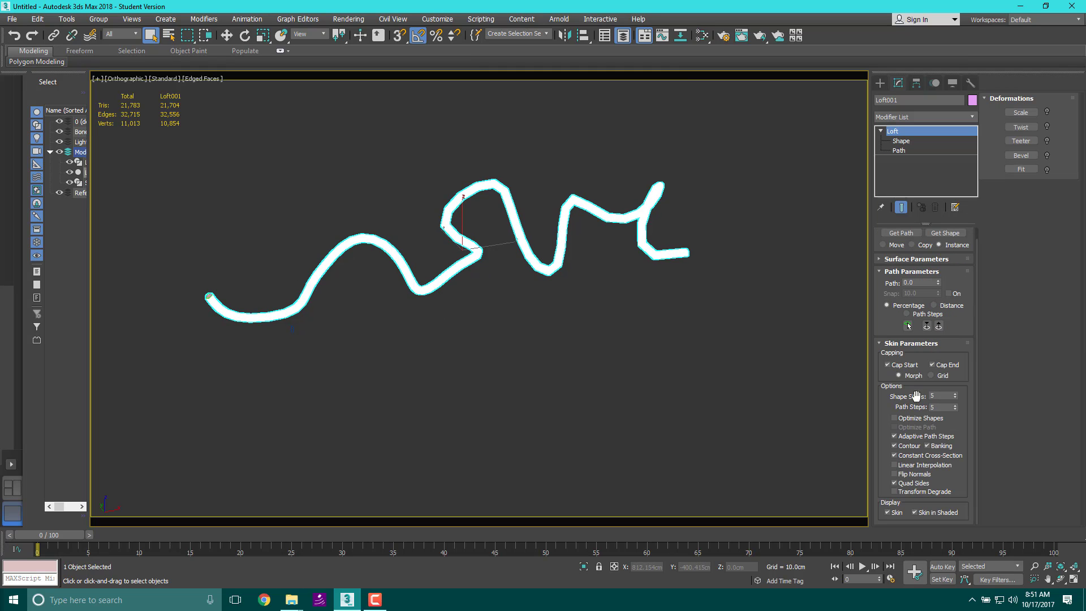
Step: Enable Scale deformation and drag the start point down near zero to taper the tube
{"action": "left_click", "coordinate": [1021, 112]}
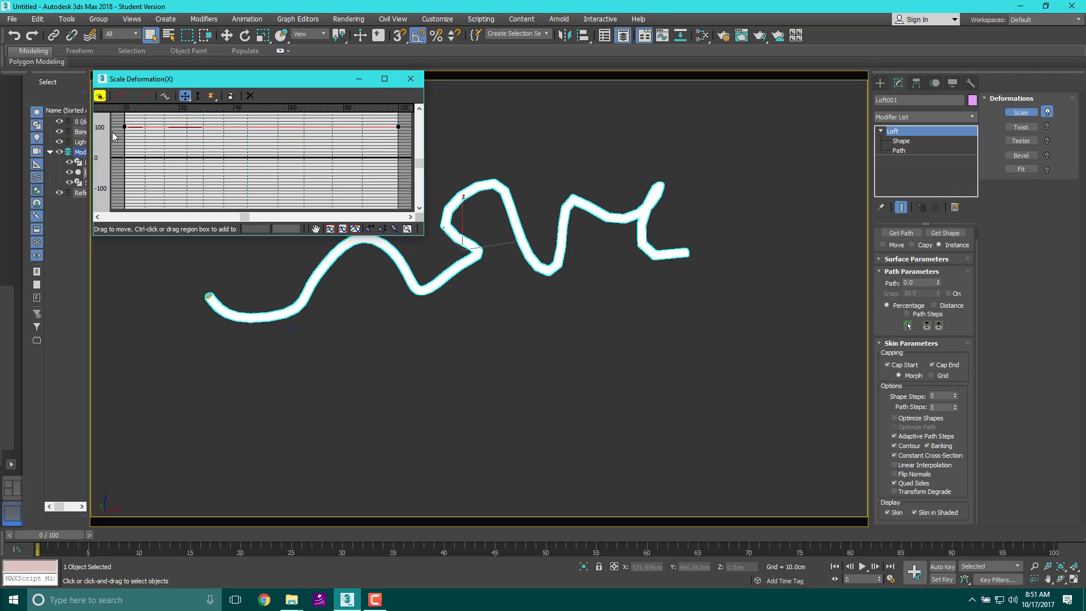
{"action": "left_click_drag", "start_coordinate": [123, 127], "coordinate": [203, 164]}
{"action": "scroll", "coordinate": [358, 258], "scroll_direction": "up", "scroll_amount": 10}
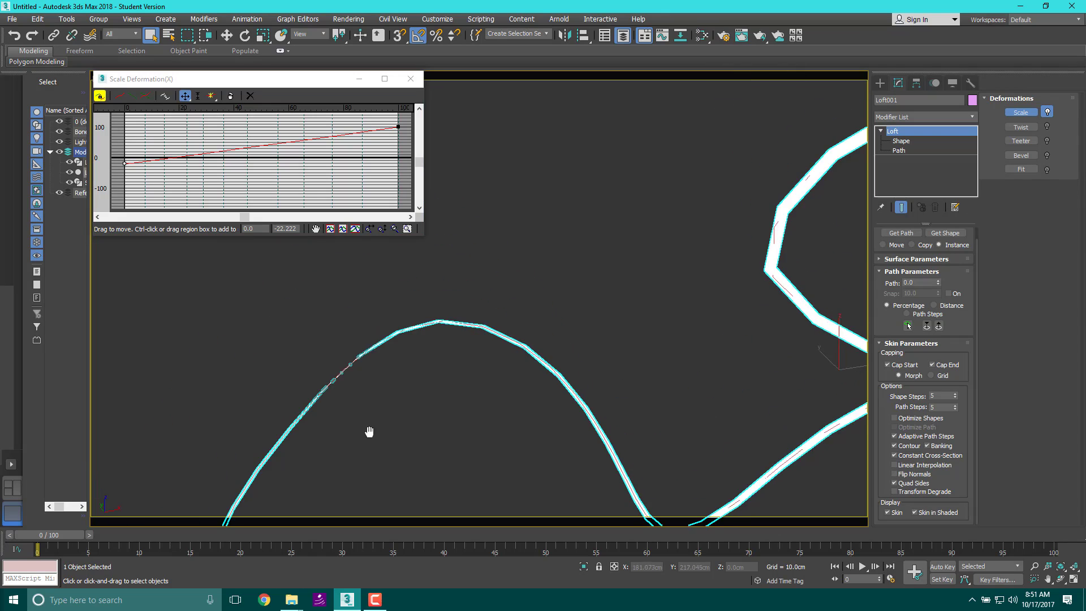
{"action": "scroll", "coordinate": [352, 380], "scroll_direction": "down", "scroll_amount": 5}
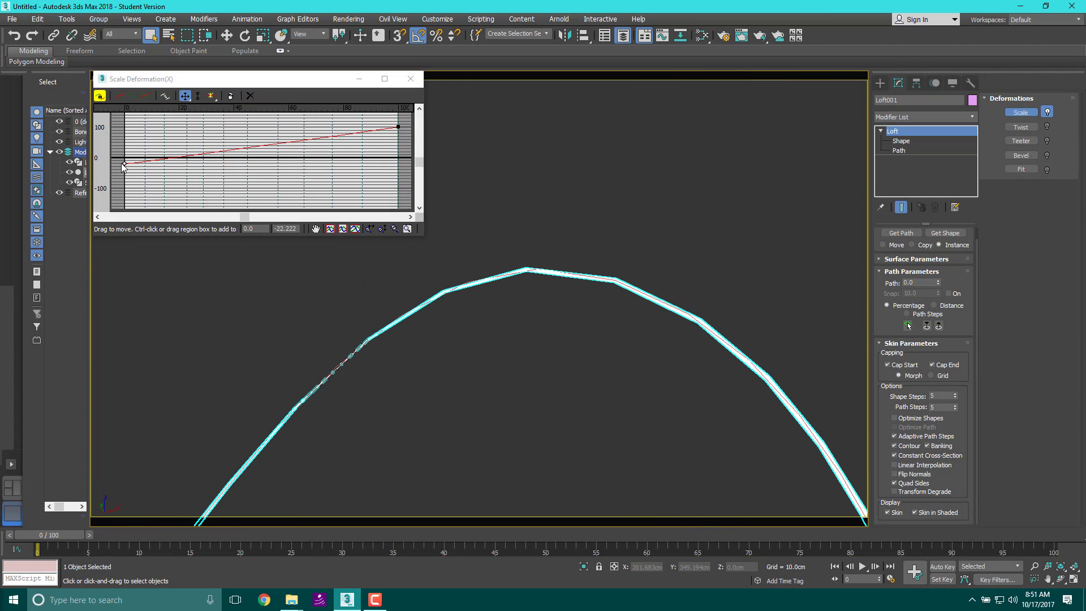
{"action": "left_click_drag", "start_coordinate": [124, 163], "coordinate": [124, 150]}
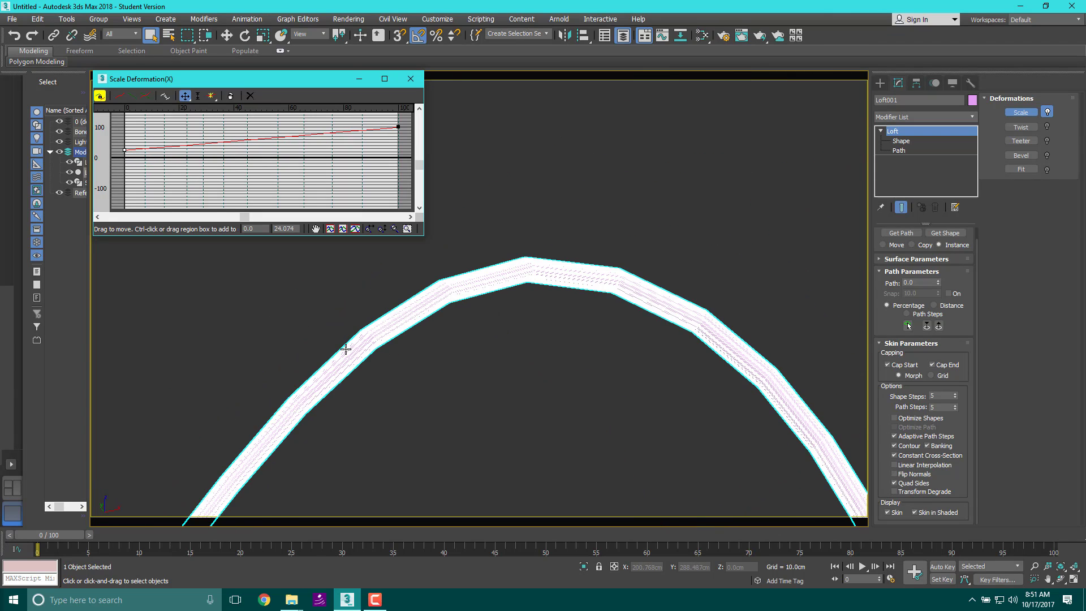
{"action": "scroll", "coordinate": [522, 230], "scroll_direction": "up", "scroll_amount": 4}
{"action": "scroll", "coordinate": [232, 320], "scroll_direction": "down", "scroll_amount": 5}
{"action": "scroll", "coordinate": [307, 377], "scroll_direction": "up", "scroll_amount": 6}
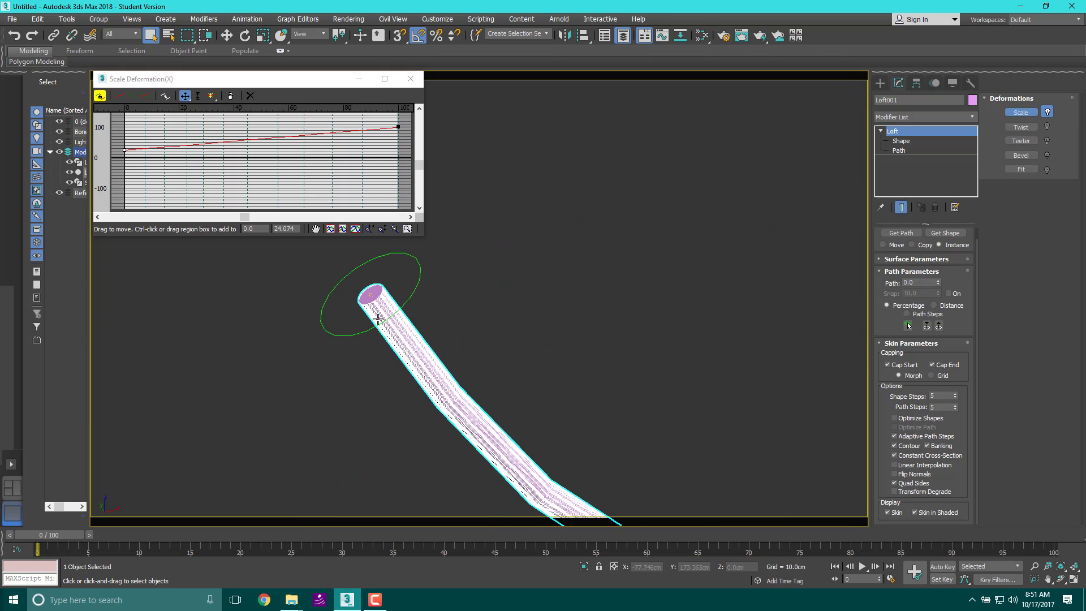
{"action": "left_click_drag", "start_coordinate": [125, 148], "coordinate": [125, 155]}
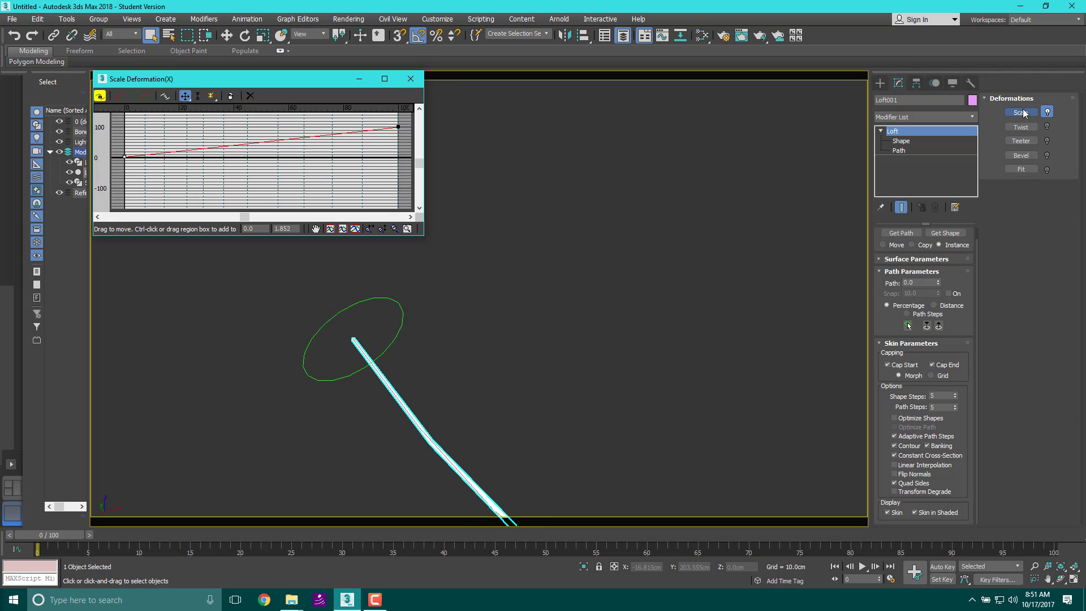
Step: Pan along the loft to inspect the taper from thin start to thick end
{"action": "middle_click_drag", "start_coordinate": [764, 321], "coordinate": [536, 151]}
{"action": "scroll", "coordinate": [537, 152], "scroll_direction": "down", "scroll_amount": 5}
{"action": "middle_click_drag", "start_coordinate": [629, 273], "coordinate": [141, 453]}
{"action": "middle_click_drag", "start_coordinate": [686, 192], "coordinate": [306, 408]}
{"action": "scroll", "coordinate": [301, 384], "scroll_direction": "down", "scroll_amount": 5}
{"action": "scroll", "coordinate": [299, 384], "scroll_direction": "down", "scroll_amount": 4}
{"action": "middle_click_drag", "start_coordinate": [423, 343], "coordinate": [779, 205]}
{"action": "middle_click_drag", "start_coordinate": [601, 264], "coordinate": [218, 337]}
{"action": "scroll", "coordinate": [537, 322], "scroll_direction": "up", "scroll_amount": 7}
{"action": "scroll", "coordinate": [400, 325], "scroll_direction": "down", "scroll_amount": 4}
{"action": "middle_click_drag", "start_coordinate": [402, 324], "coordinate": [1008, 268]}
{"action": "scroll", "coordinate": [700, 299], "scroll_direction": "down", "scroll_amount": 4}
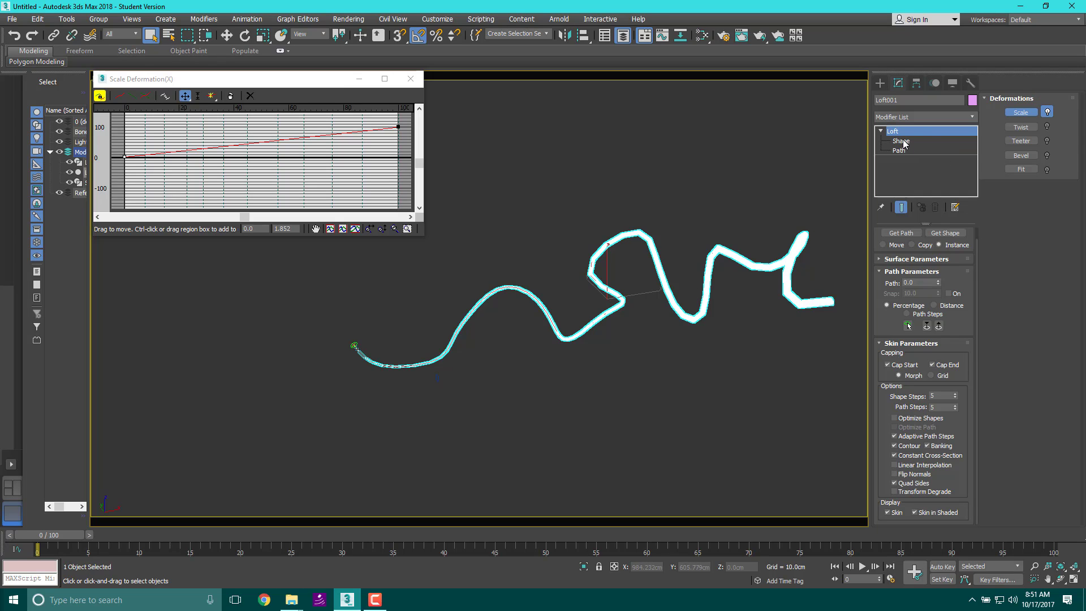
Step: Enable the Twist deformation and select the Star001 cross-section
{"action": "left_click", "coordinate": [1021, 127]}
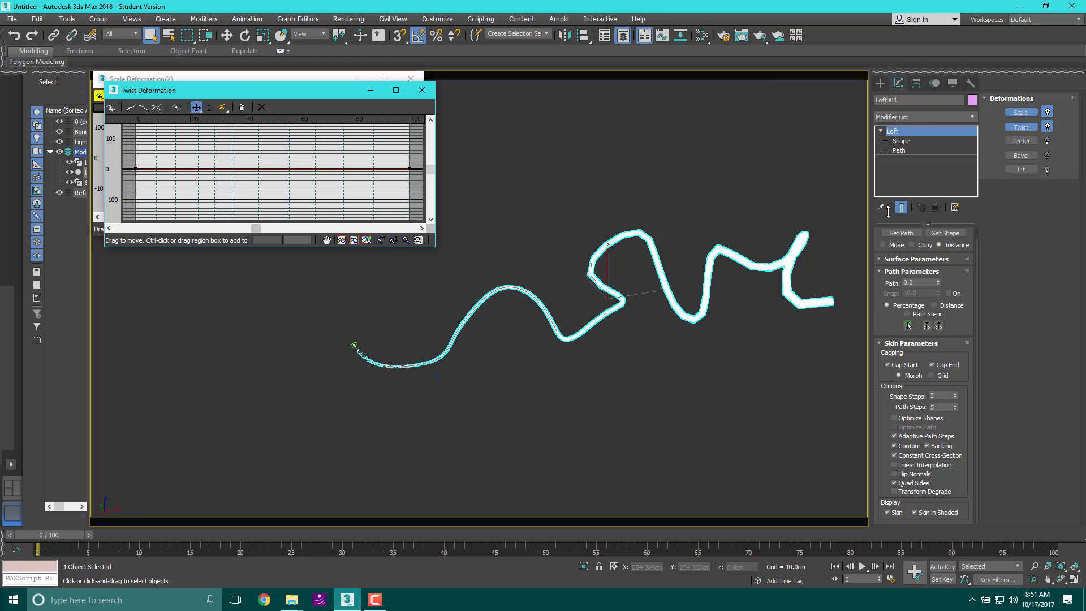
{"action": "scroll", "coordinate": [423, 375], "scroll_direction": "up", "scroll_amount": 6}
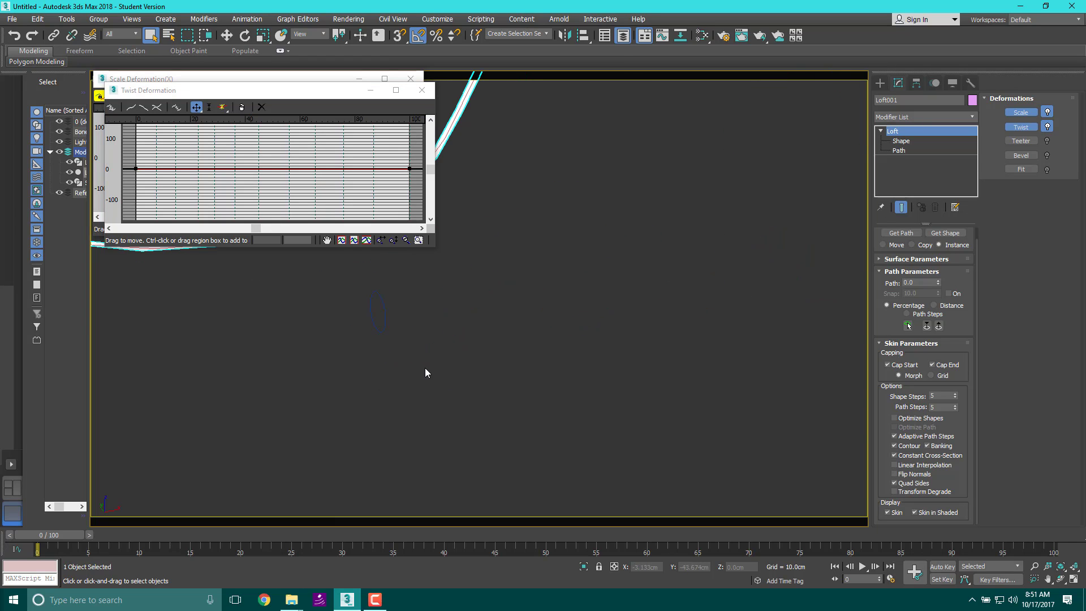
{"action": "left_click_drag", "start_coordinate": [321, 275], "coordinate": [320, 275]}
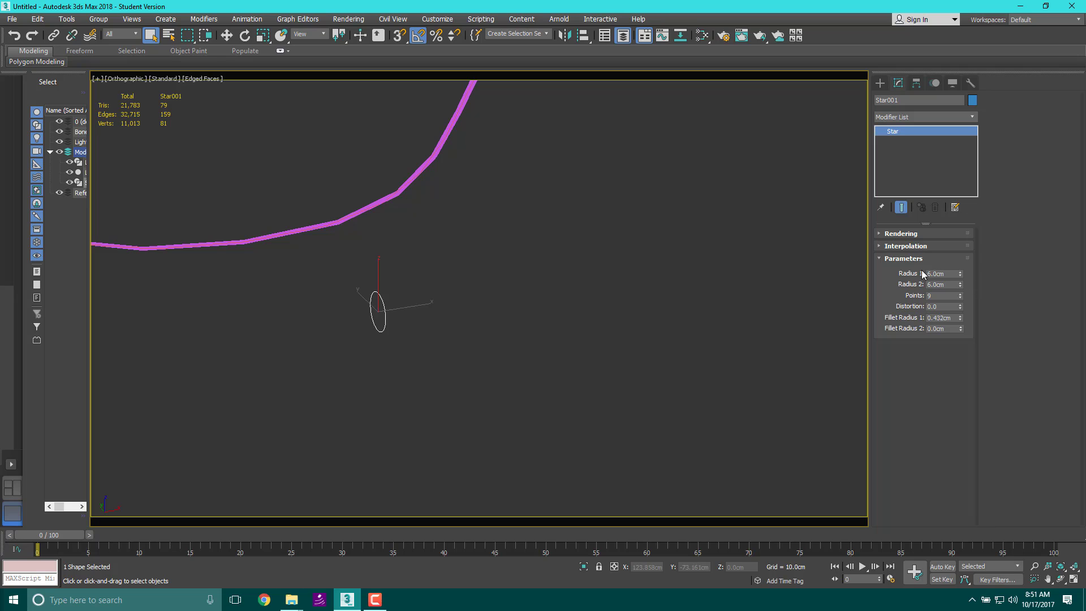
Step: Clear the selection and reselect only the Star001 cross-section shape
{"action": "left_click", "coordinate": [639, 206]}
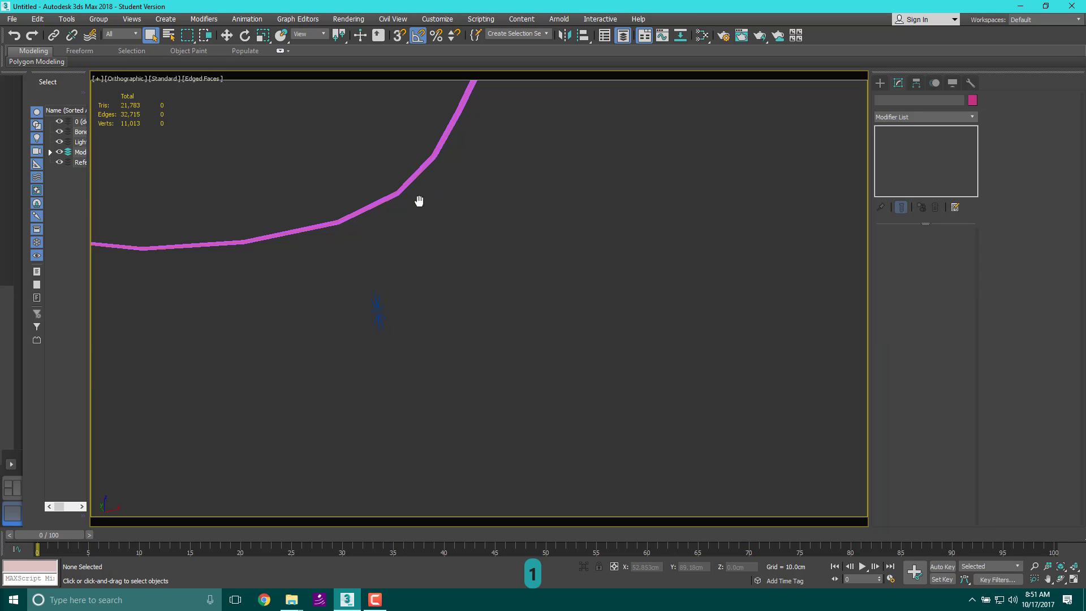
{"action": "middle_click_drag", "start_coordinate": [420, 201], "coordinate": [376, 332]}
{"action": "left_click_drag", "start_coordinate": [293, 246], "coordinate": [608, 129]}
{"action": "middle_click_drag", "start_coordinate": [613, 126], "coordinate": [393, 524]}
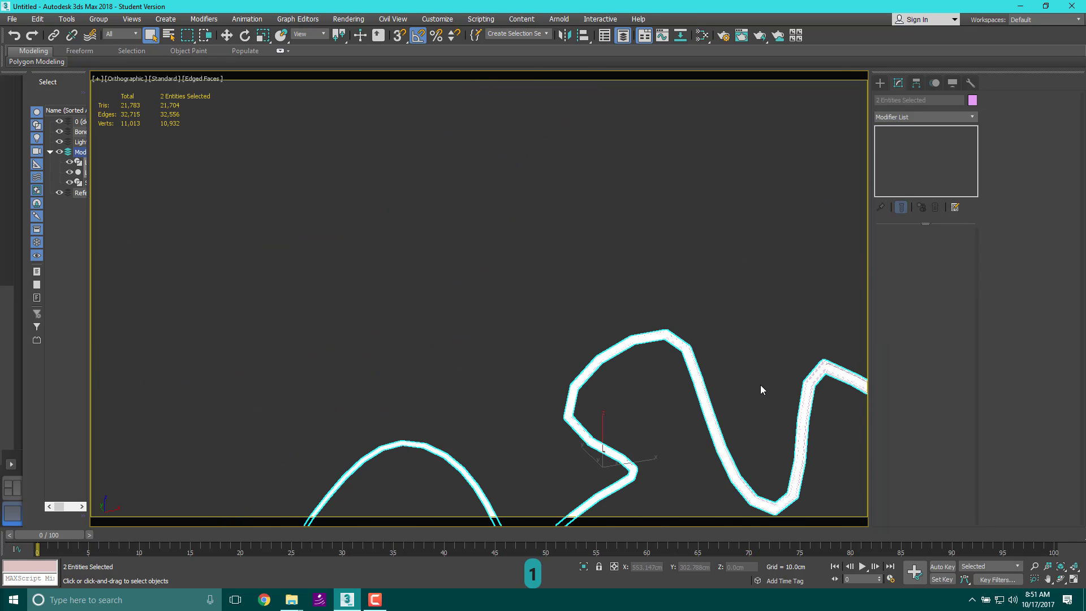
{"action": "scroll", "coordinate": [761, 390], "scroll_direction": "down", "scroll_amount": 3}
{"action": "scroll", "coordinate": [537, 243], "scroll_direction": "up", "scroll_amount": 6}
{"action": "scroll", "coordinate": [274, 409], "scroll_direction": "down", "scroll_amount": 6}
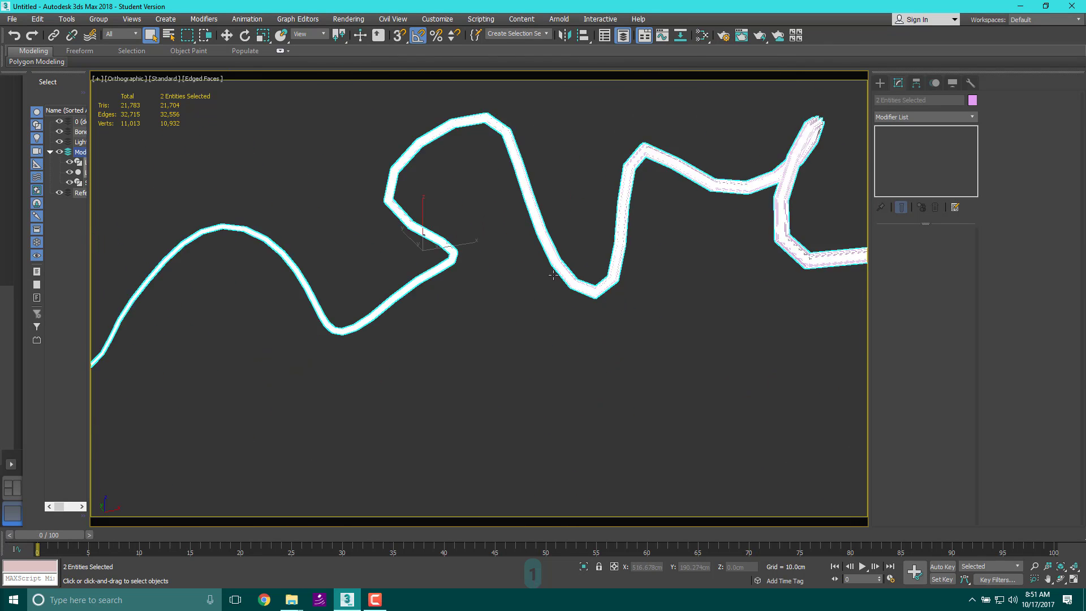
{"action": "scroll", "coordinate": [364, 337], "scroll_direction": "up", "scroll_amount": 4}
{"action": "left_click_drag", "start_coordinate": [440, 218], "coordinate": [604, 302]}
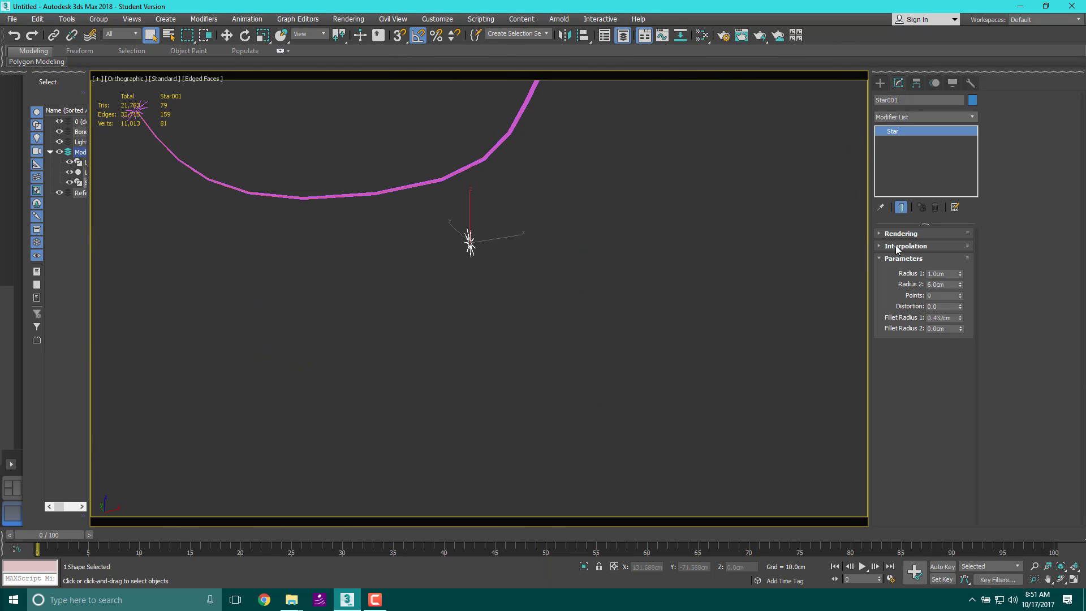
Step: Set Star001's points to 4, check the tube, and select Loft001 again
{"action": "double_click", "coordinate": [942, 296]}
{"action": "type", "text": "4"}
{"action": "key", "text": "Return"}
{"action": "middle_click_drag", "start_coordinate": [428, 384], "coordinate": [324, 478]}
{"action": "scroll", "coordinate": [324, 479], "scroll_direction": "down", "scroll_amount": 5}
{"action": "scroll", "coordinate": [719, 295], "scroll_direction": "up", "scroll_amount": 7}
{"action": "middle_click_drag", "start_coordinate": [610, 393], "coordinate": [630, 323]}
{"action": "scroll", "coordinate": [691, 221], "scroll_direction": "down", "scroll_amount": 3}
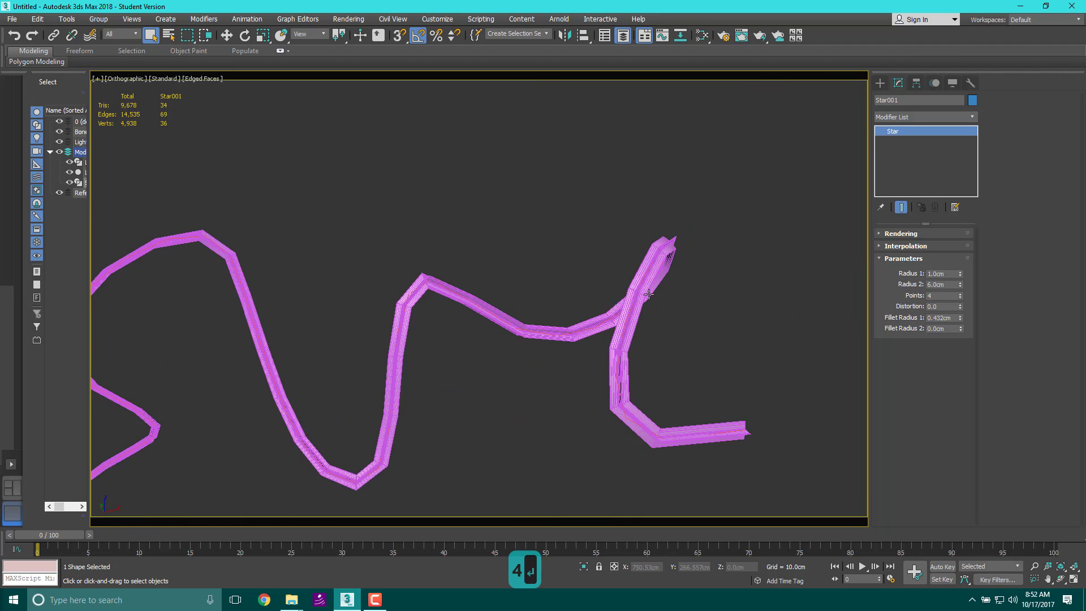
{"action": "left_click", "coordinate": [625, 297]}
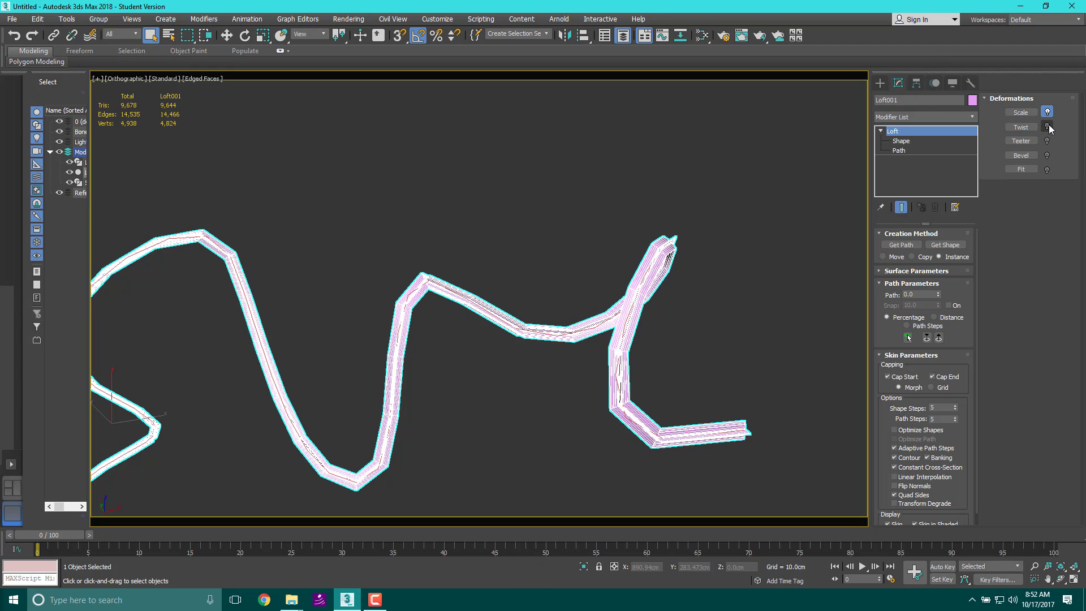
Step: In the Twist graph, raise the start twist to about 107 and pull the end below zero
{"action": "left_click", "coordinate": [1021, 127]}
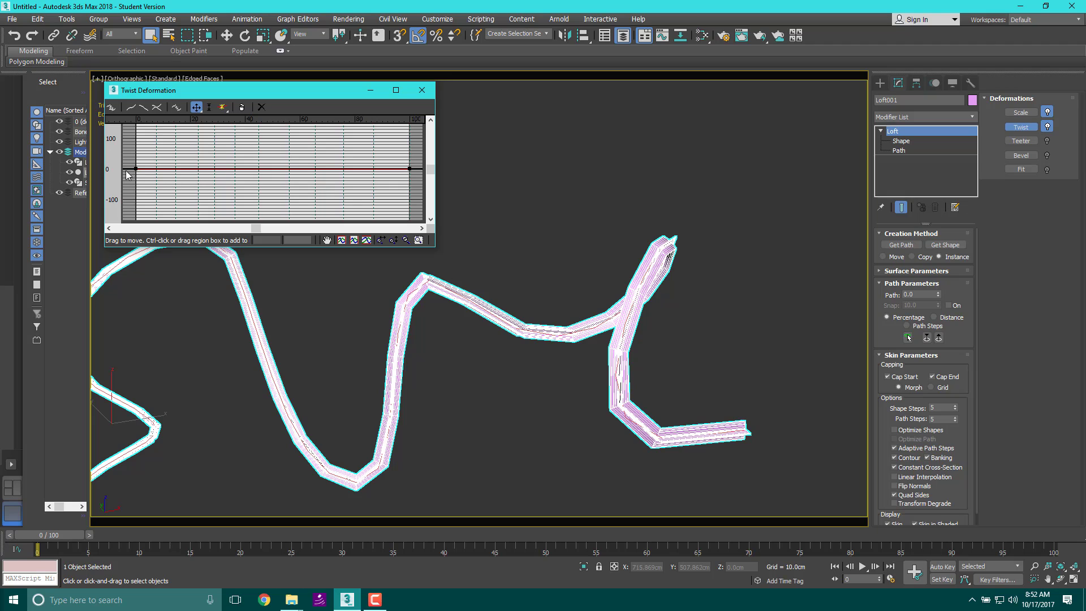
{"action": "left_click_drag", "start_coordinate": [135, 169], "coordinate": [137, 149]}
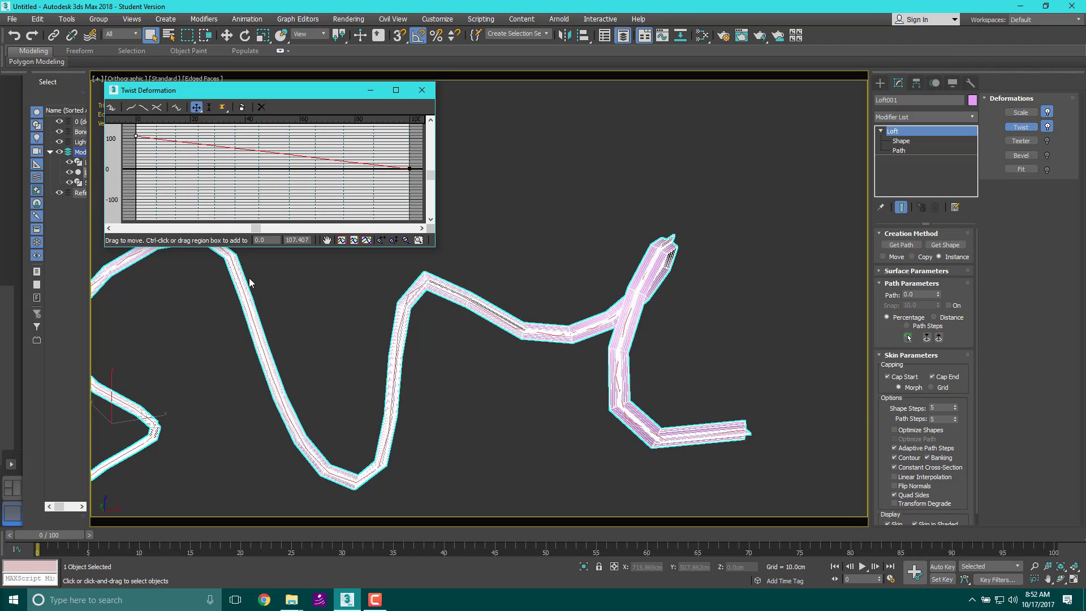
{"action": "middle_click_drag", "start_coordinate": [249, 282], "coordinate": [532, 237]}
{"action": "left_click_drag", "start_coordinate": [409, 169], "coordinate": [409, 191]}
{"action": "scroll", "coordinate": [672, 294], "scroll_direction": "up", "scroll_amount": 5}
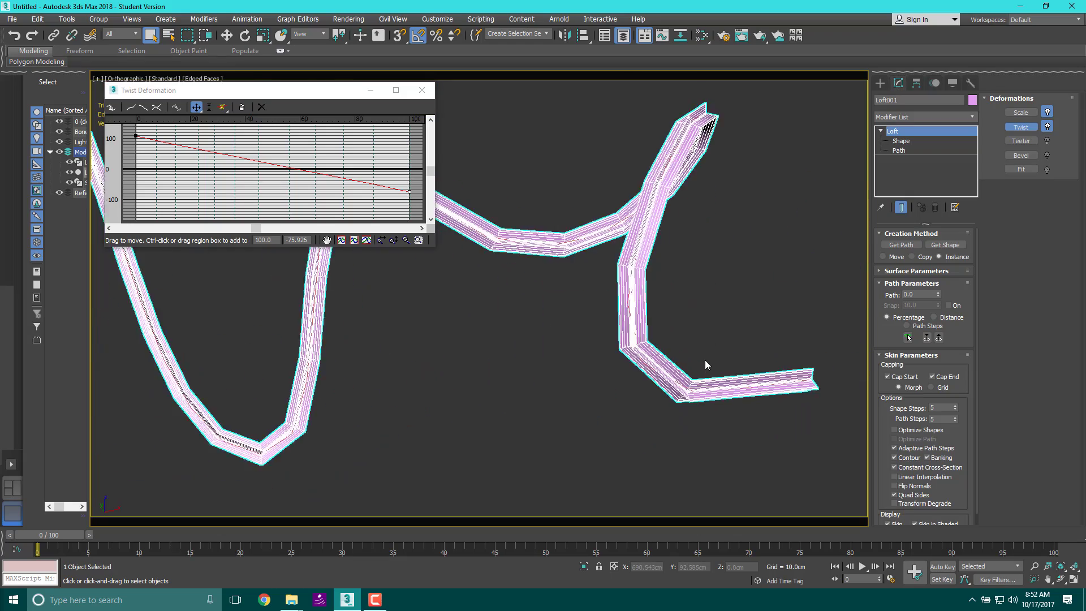
{"action": "scroll", "coordinate": [710, 362], "scroll_direction": "up", "scroll_amount": 4}
{"action": "scroll", "coordinate": [622, 351], "scroll_direction": "down", "scroll_amount": 10}
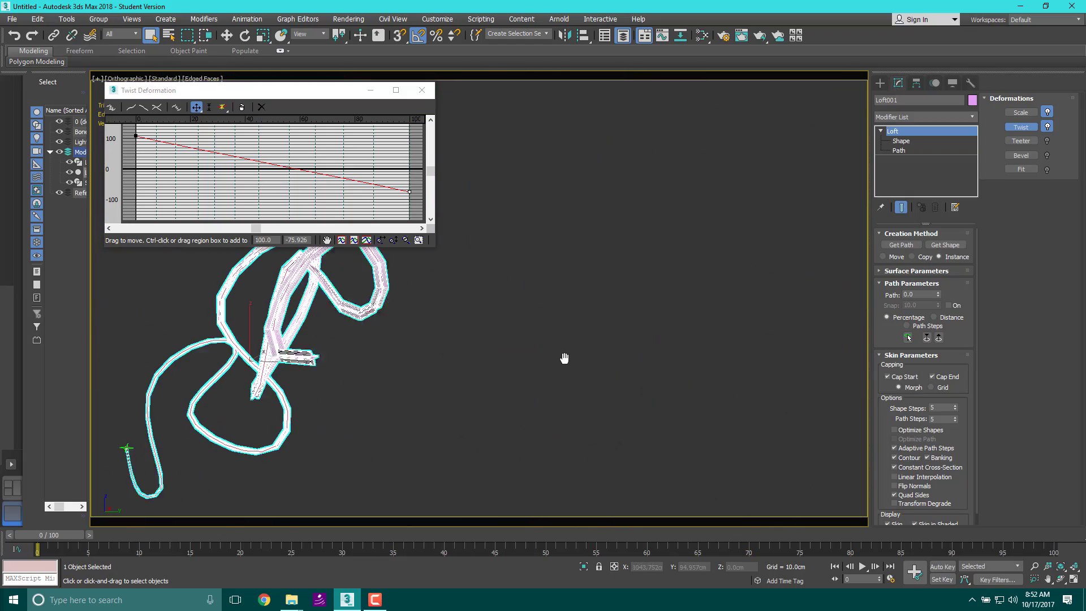
{"action": "middle_click_drag", "start_coordinate": [565, 358], "coordinate": [842, 359]}
{"action": "scroll", "coordinate": [643, 384], "scroll_direction": "up", "scroll_amount": 6}
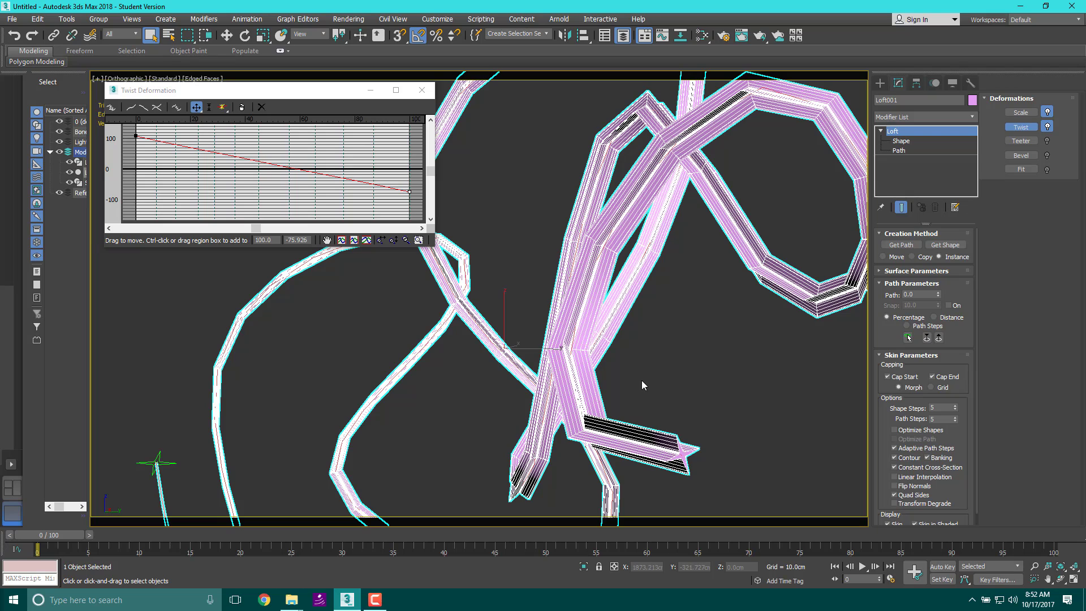
{"action": "key", "text": "p"}
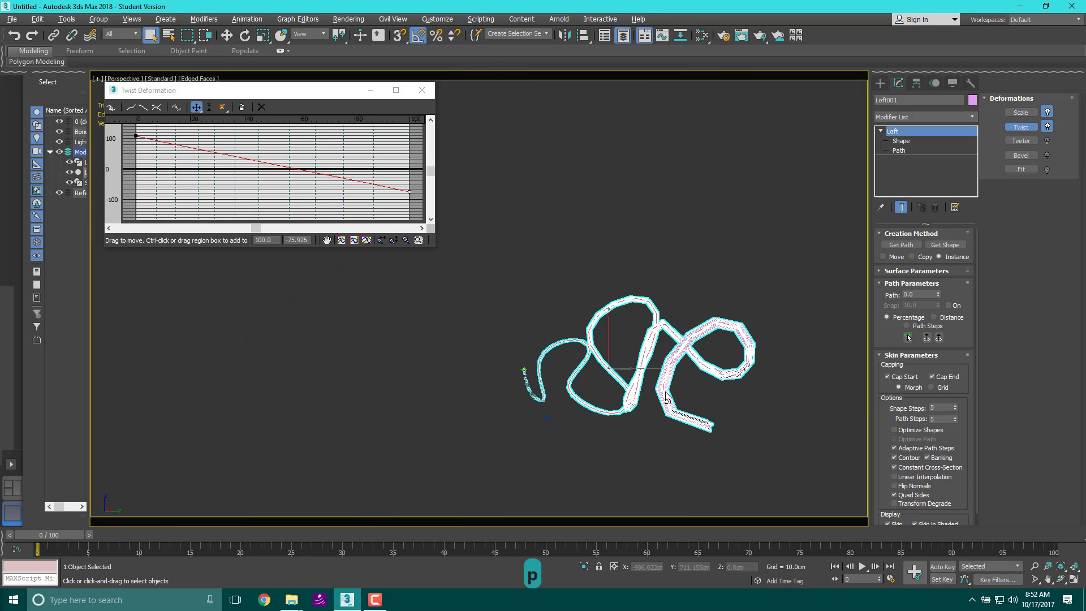
{"action": "middle_click_drag", "start_coordinate": [667, 401], "coordinate": [642, 404], "text": "alt"}
{"action": "scroll", "coordinate": [642, 404], "scroll_direction": "up", "scroll_amount": 5}
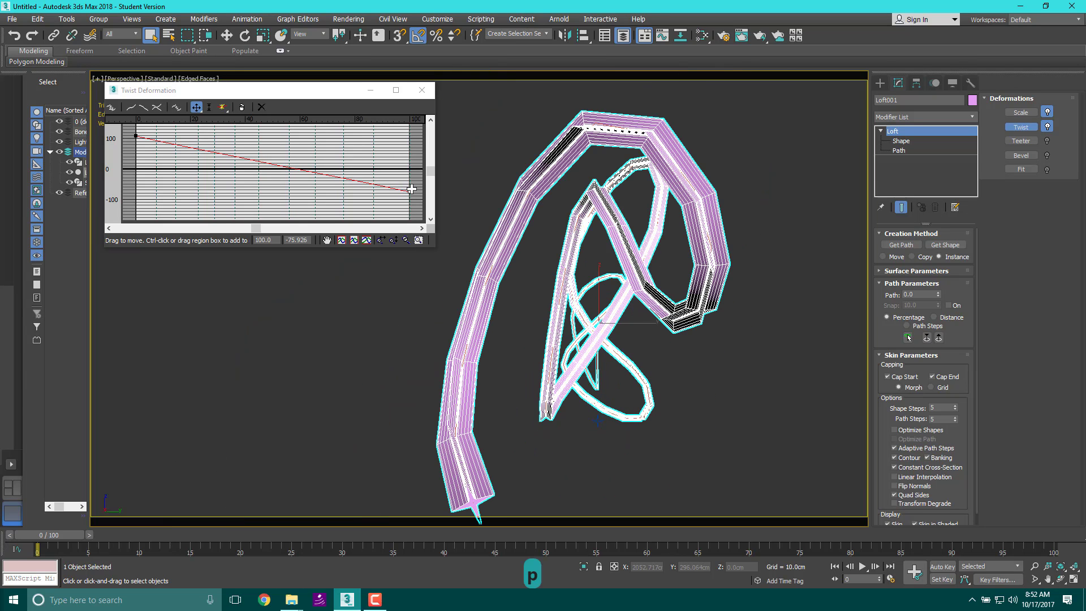
{"action": "mouse_move", "coordinate": [410, 191]}
{"action": "left_mouse_down"}
{"action": "mouse_move", "coordinate": [405, 217]}
{"action": "mouse_move", "coordinate": [415, 168]}
{"action": "mouse_move", "coordinate": [410, 200]}
{"action": "left_mouse_up"}
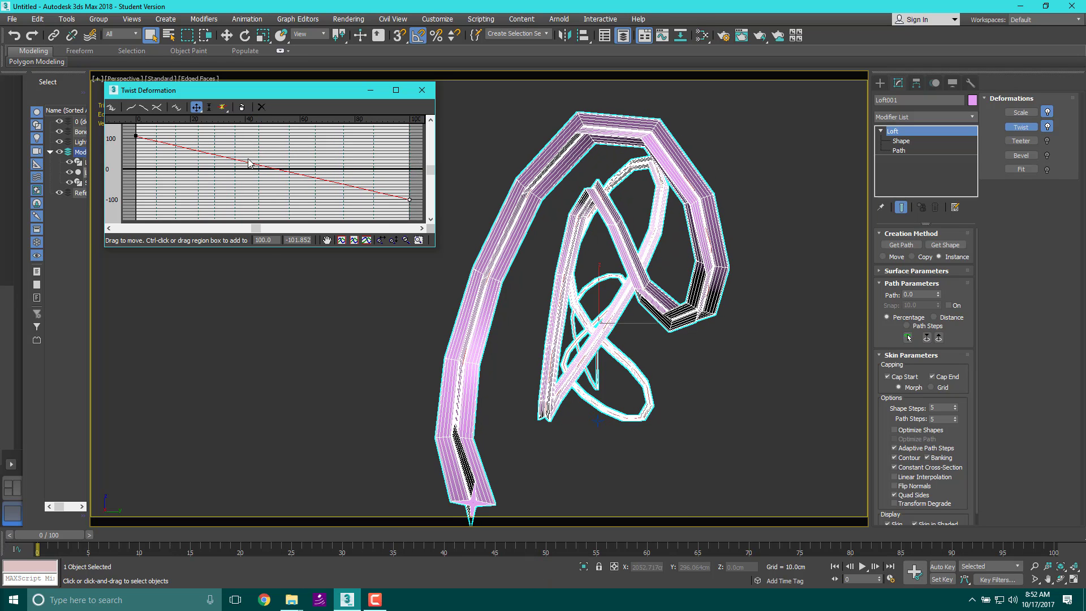
Step: Set the start twist to 348.148 and the end twist to 12.963, then close the graph
{"action": "left_click_drag", "start_coordinate": [137, 133], "coordinate": [143, 63]}
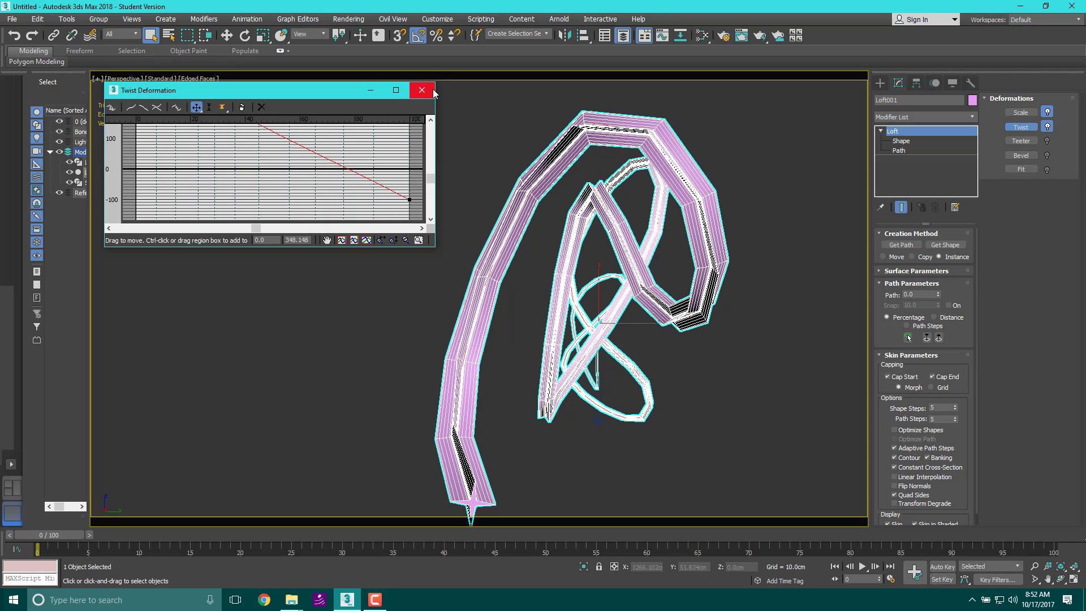
{"action": "left_click", "coordinate": [288, 141]}
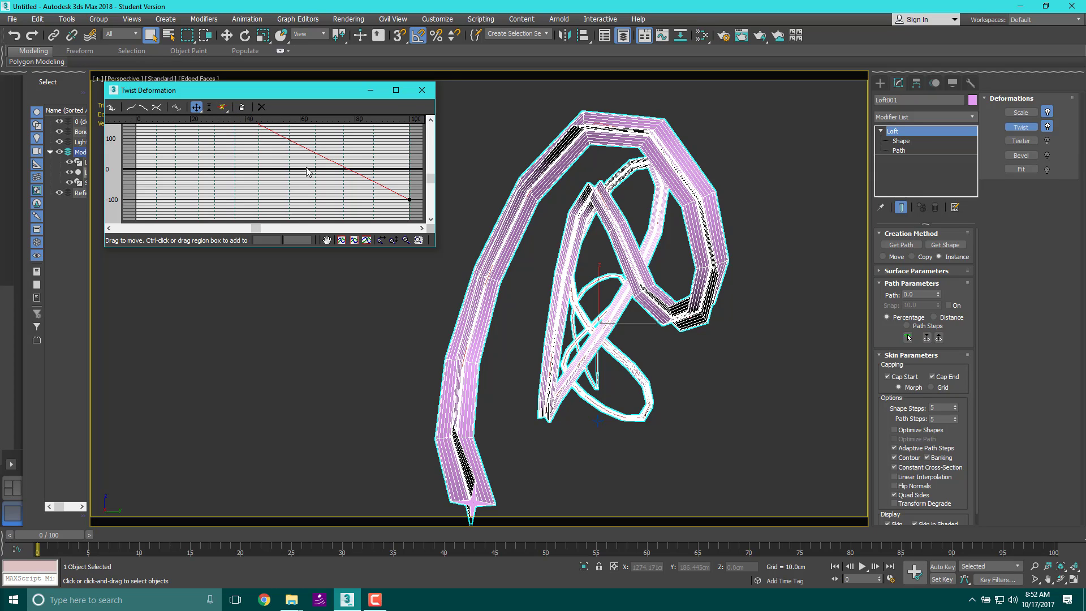
{"action": "left_click", "coordinate": [409, 199]}
{"action": "left_click_drag", "start_coordinate": [386, 181], "coordinate": [310, 164]}
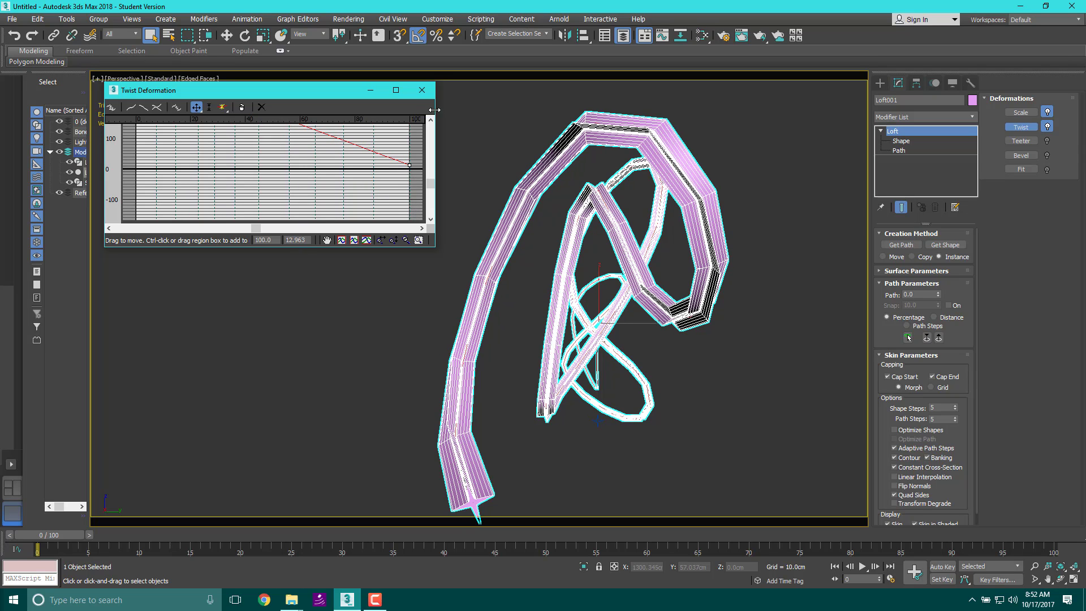
{"action": "left_click", "coordinate": [422, 90]}
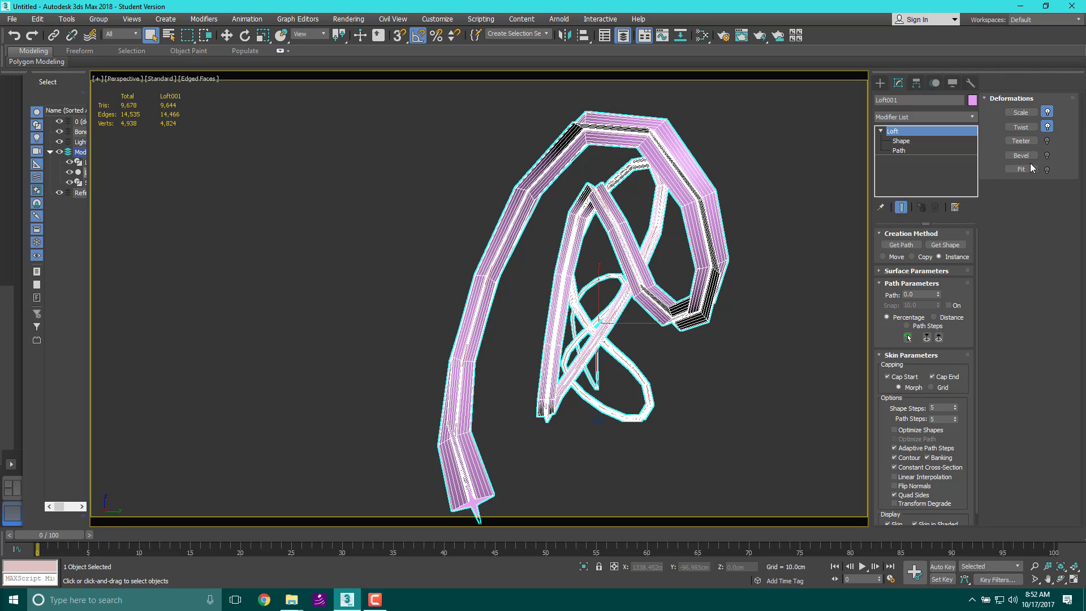
{"action": "middle_click_drag", "start_coordinate": [623, 300], "coordinate": [548, 291], "text": "alt"}
Step: Pan and zoom to bring the whole winding loft curve into view
{"action": "scroll", "coordinate": [549, 292], "scroll_direction": "down", "scroll_amount": 2}
{"action": "middle_click_drag", "start_coordinate": [208, 310], "coordinate": [425, 311]}
{"action": "scroll", "coordinate": [599, 317], "scroll_direction": "up", "scroll_amount": 7}
{"action": "scroll", "coordinate": [517, 329], "scroll_direction": "up", "scroll_amount": 3}
{"action": "scroll", "coordinate": [487, 332], "scroll_direction": "down", "scroll_amount": 3}
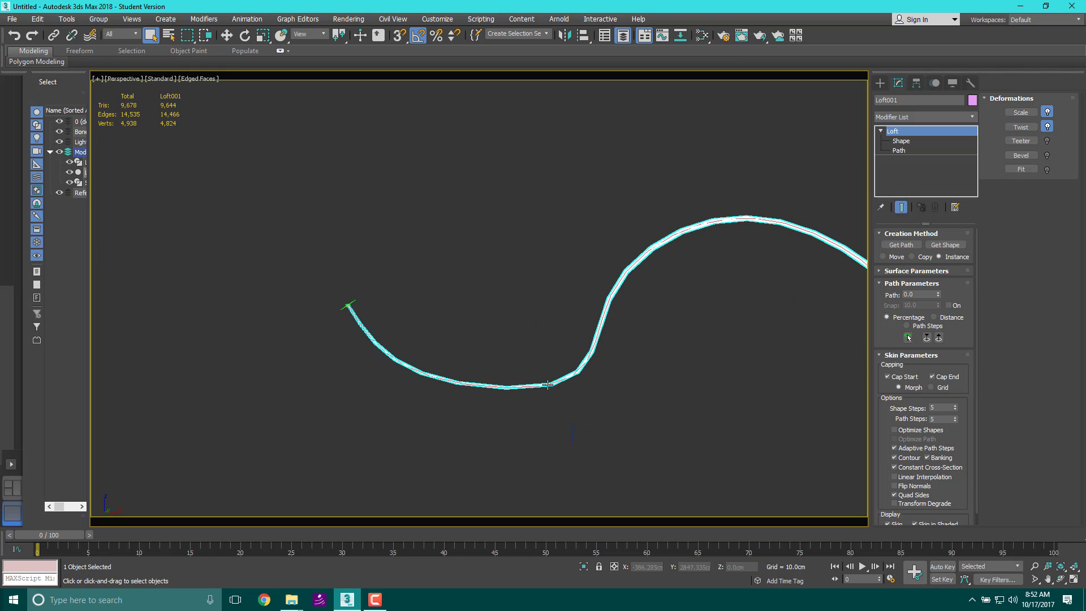
{"action": "middle_click_drag", "start_coordinate": [587, 377], "coordinate": [352, 344]}
{"action": "scroll", "coordinate": [351, 344], "scroll_direction": "down", "scroll_amount": 5}
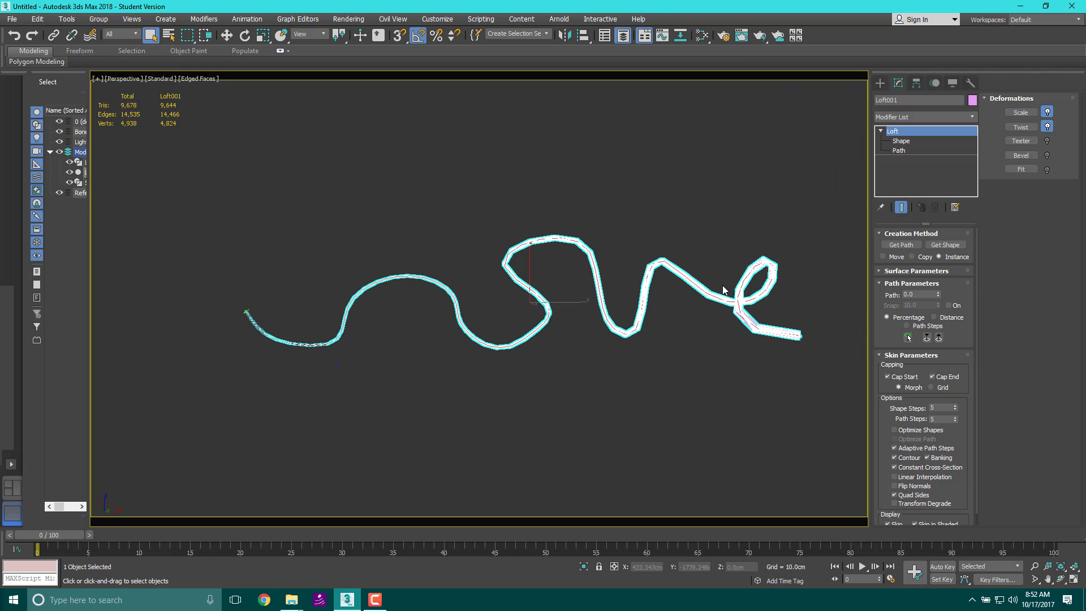
{"action": "scroll", "coordinate": [777, 347], "scroll_direction": "up", "scroll_amount": 3}
{"action": "scroll", "coordinate": [800, 338], "scroll_direction": "down", "scroll_amount": 6}
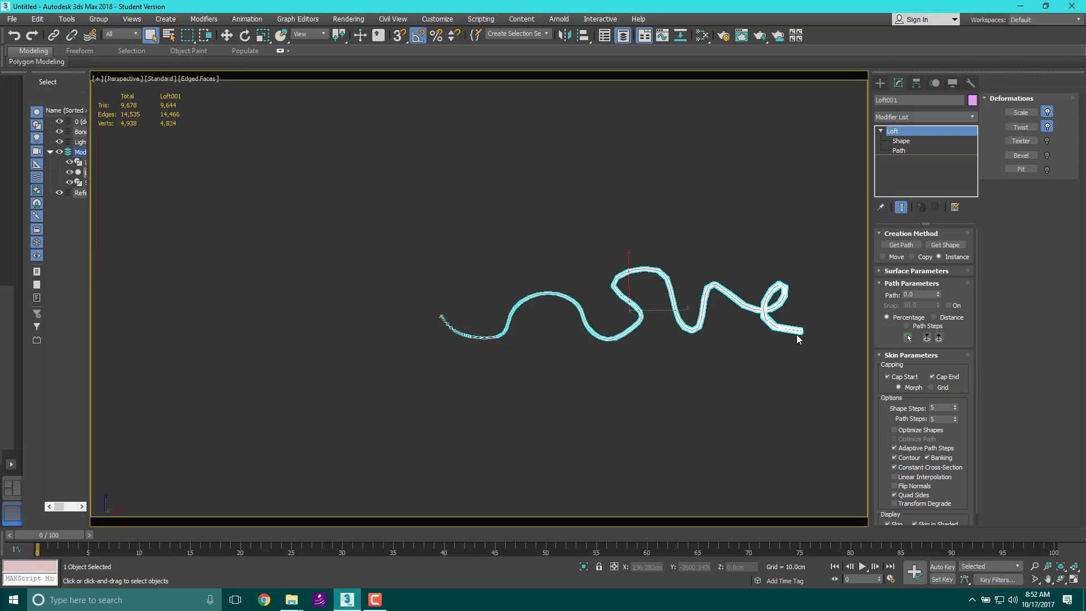
{"action": "middle_click_drag", "start_coordinate": [763, 340], "coordinate": [625, 334]}
{"action": "scroll", "coordinate": [583, 326], "scroll_direction": "up", "scroll_amount": 9}
{"action": "scroll", "coordinate": [126, 361], "scroll_direction": "down", "scroll_amount": 9}
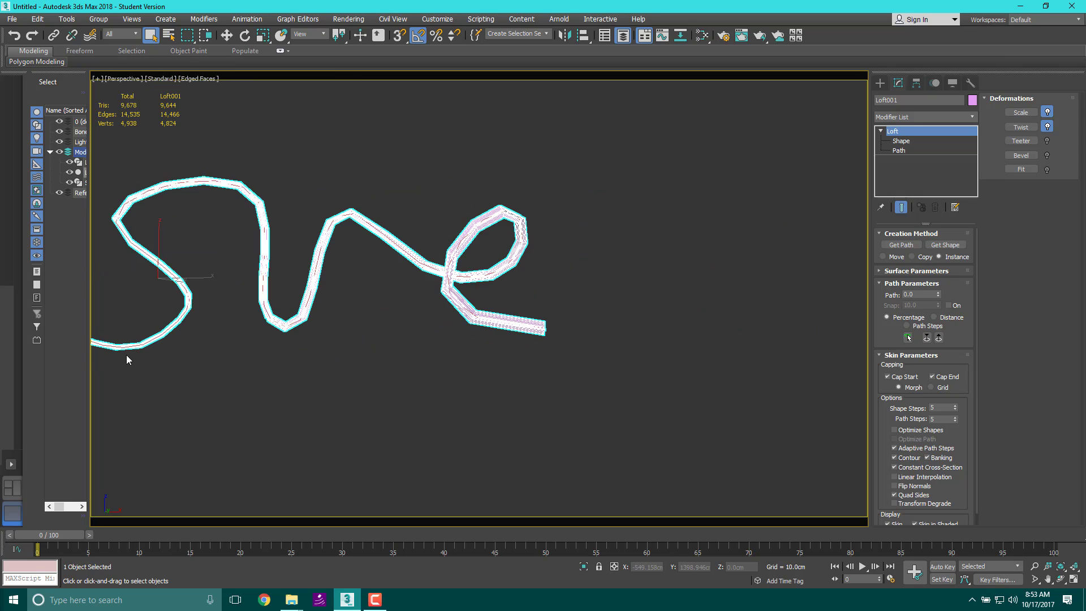
{"action": "middle_click_drag", "start_coordinate": [214, 338], "coordinate": [414, 338]}
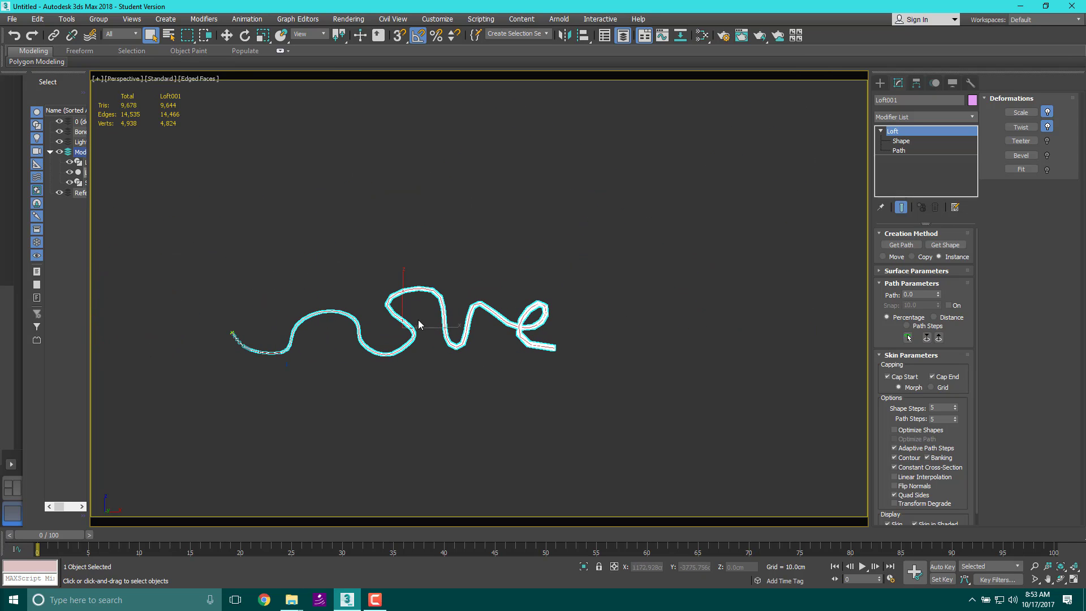
{"action": "scroll", "coordinate": [529, 340], "scroll_direction": "up", "scroll_amount": 5}
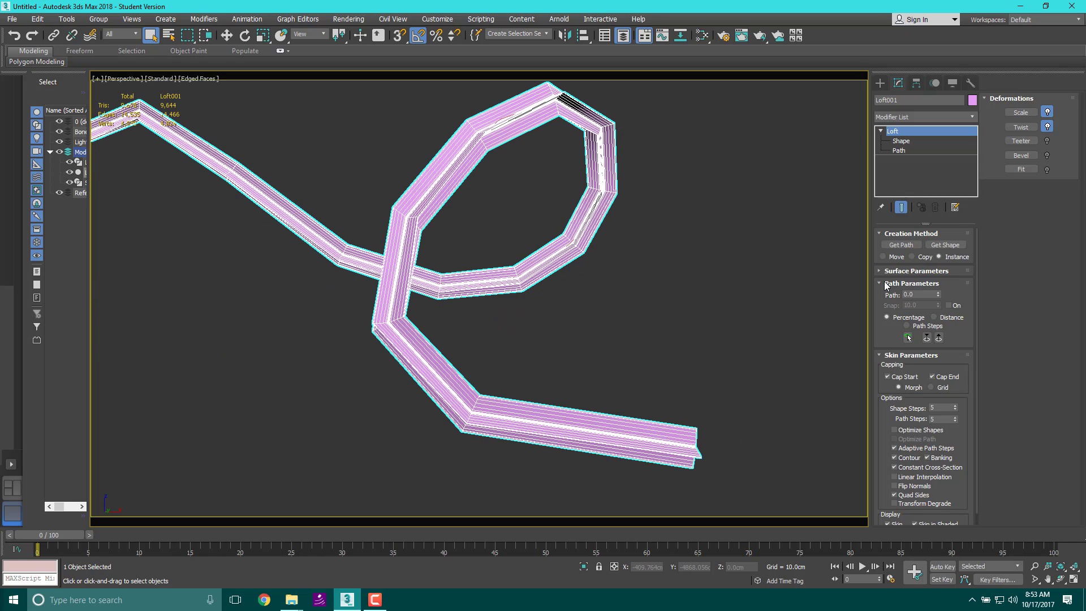
{"action": "scroll", "coordinate": [323, 417], "scroll_direction": "down", "scroll_amount": 5}
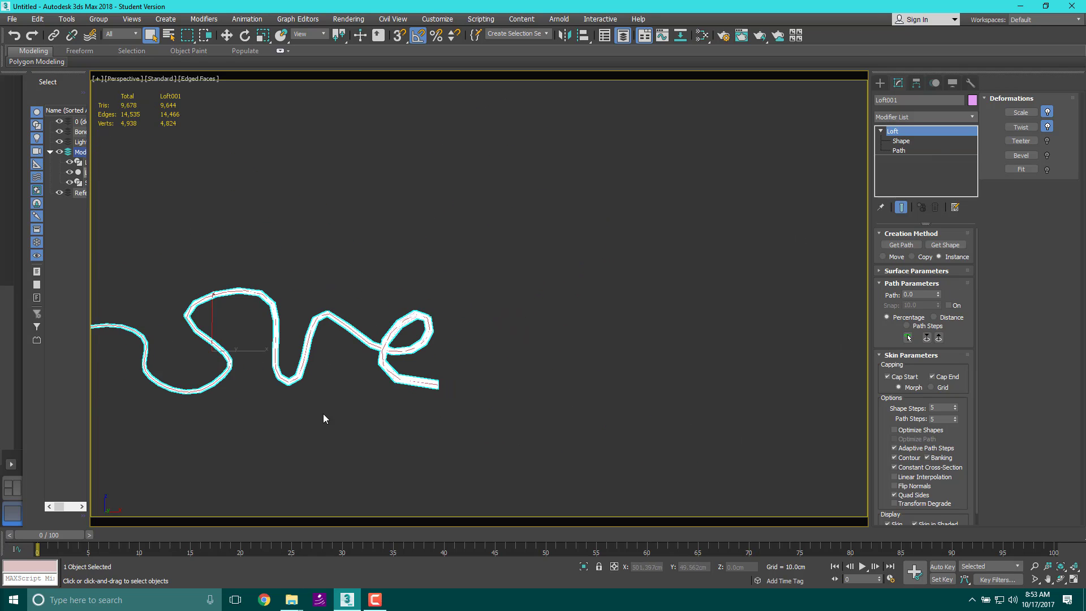
{"action": "middle_click_drag", "start_coordinate": [322, 417], "coordinate": [670, 293]}
Step: Select all objects with Ctrl+A, then region-deselect the star shape
{"action": "key", "text": "ctrl+a"}
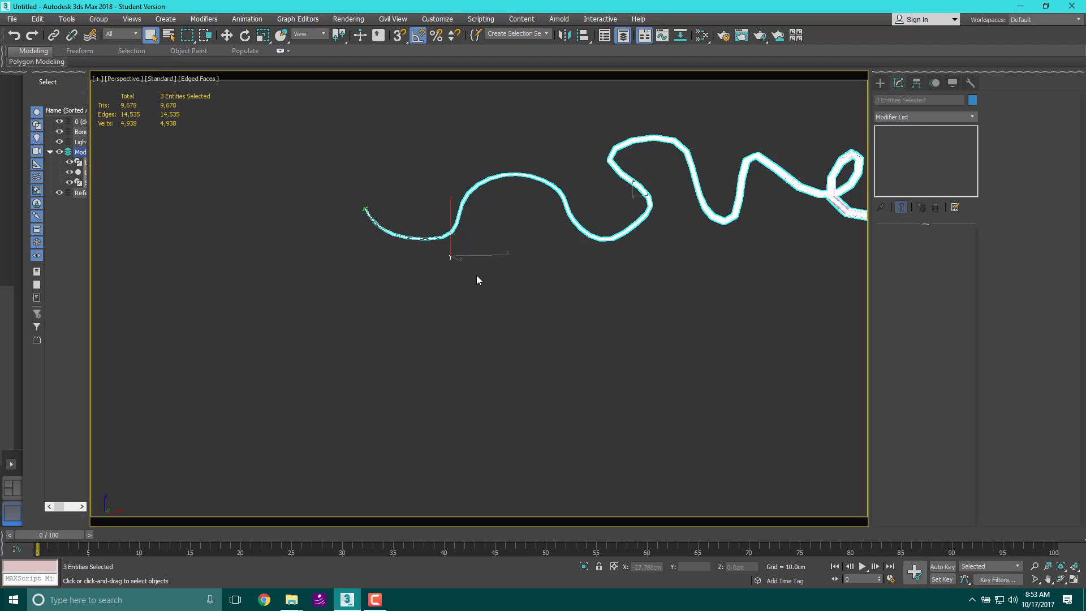
{"action": "scroll", "coordinate": [476, 276], "scroll_direction": "down", "scroll_amount": 3}
{"action": "middle_click_drag", "start_coordinate": [594, 220], "coordinate": [409, 223]}
{"action": "scroll", "coordinate": [337, 240], "scroll_direction": "up", "scroll_amount": 3}
{"action": "scroll", "coordinate": [273, 226], "scroll_direction": "down", "scroll_amount": 2}
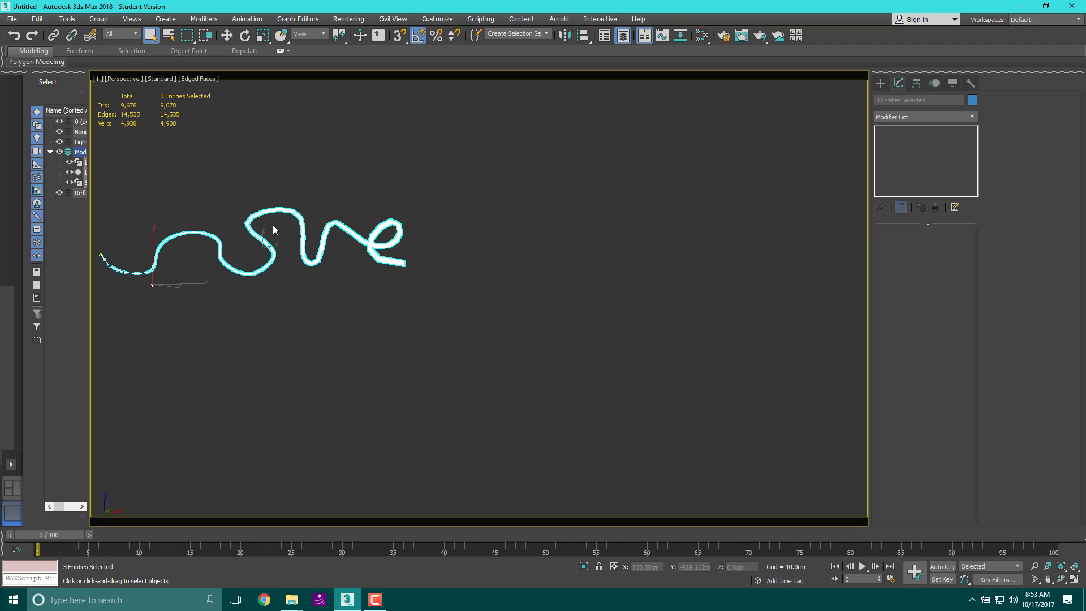
{"action": "middle_click_drag", "start_coordinate": [287, 215], "coordinate": [418, 242]}
{"action": "scroll", "coordinate": [428, 243], "scroll_direction": "up", "scroll_amount": 5}
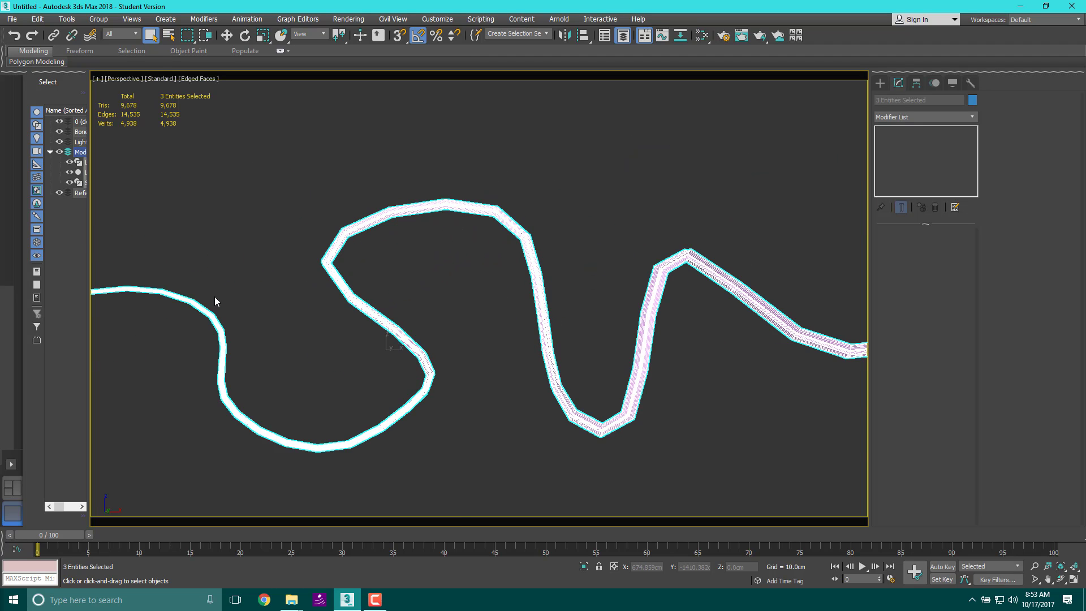
{"action": "scroll", "coordinate": [388, 194], "scroll_direction": "down", "scroll_amount": 1}
{"action": "scroll", "coordinate": [563, 306], "scroll_direction": "down", "scroll_amount": 3}
{"action": "scroll", "coordinate": [478, 295], "scroll_direction": "down", "scroll_amount": 2}
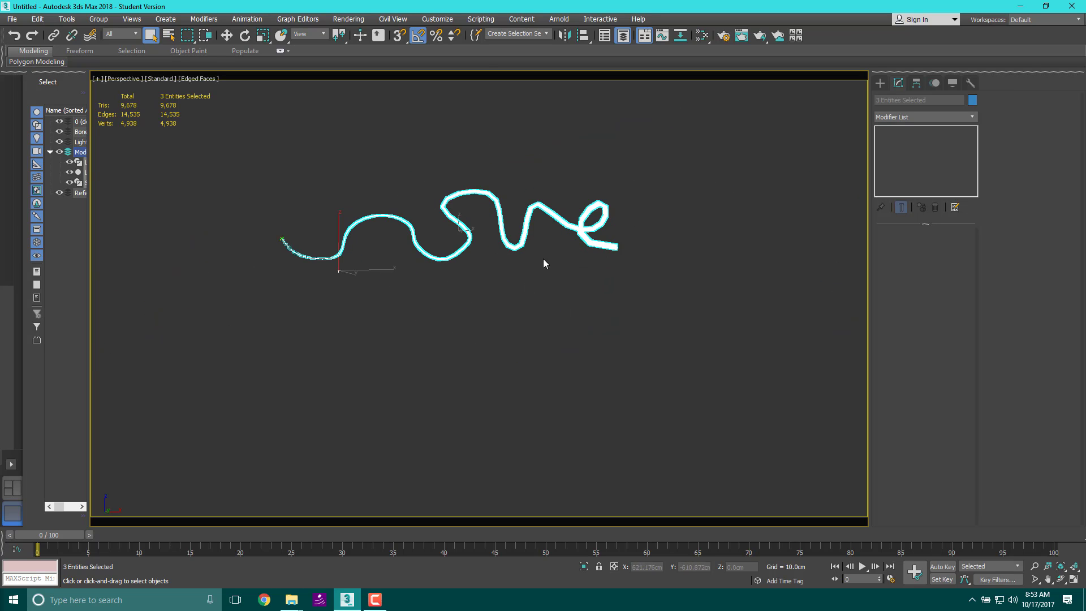
{"action": "scroll", "coordinate": [461, 236], "scroll_direction": "up", "scroll_amount": 3}
{"action": "scroll", "coordinate": [460, 236], "scroll_direction": "down", "scroll_amount": 1}
{"action": "left_click_drag", "start_coordinate": [724, 223], "coordinate": [781, 283]}
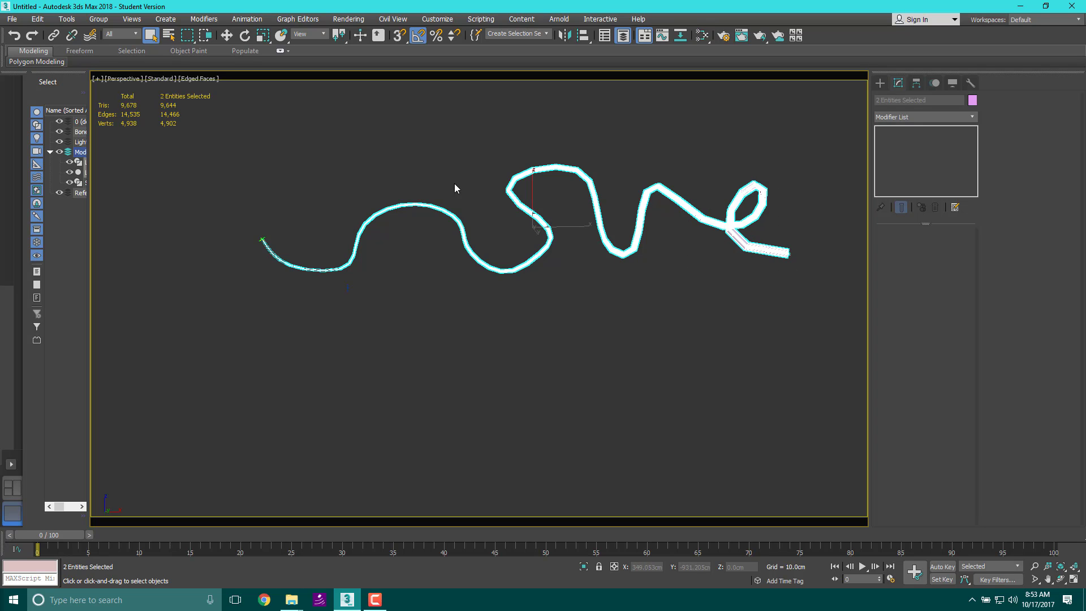
Step: Rotate Loft001 and its Line001 path together by about −5° around Z
{"action": "key", "text": "e"}
{"action": "left_click_drag", "start_coordinate": [574, 185], "coordinate": [556, 148]}
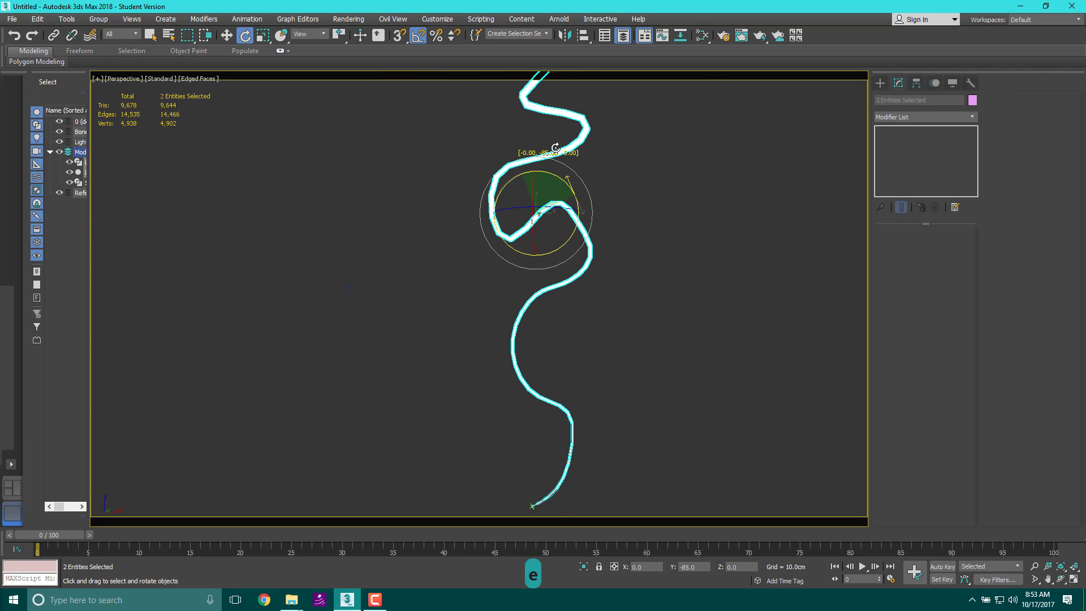
{"action": "middle_click_drag", "start_coordinate": [550, 189], "coordinate": [536, 272]}
Step: Switch to Left then Front view and zoom in on the upper part of the pink tube
{"action": "key", "text": "l"}
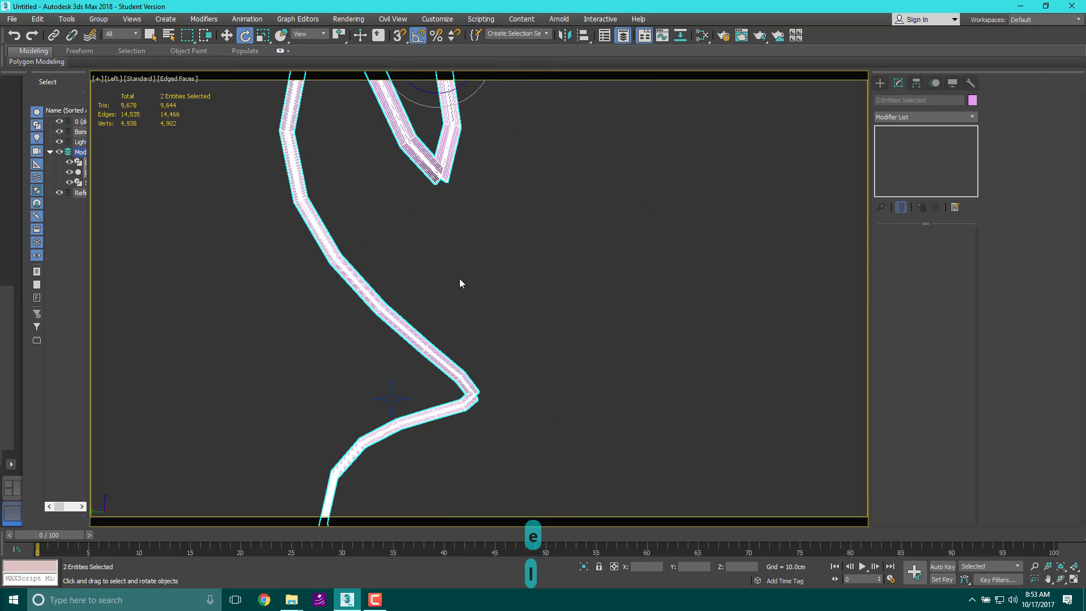
{"action": "scroll", "coordinate": [461, 282], "scroll_direction": "down", "scroll_amount": 5}
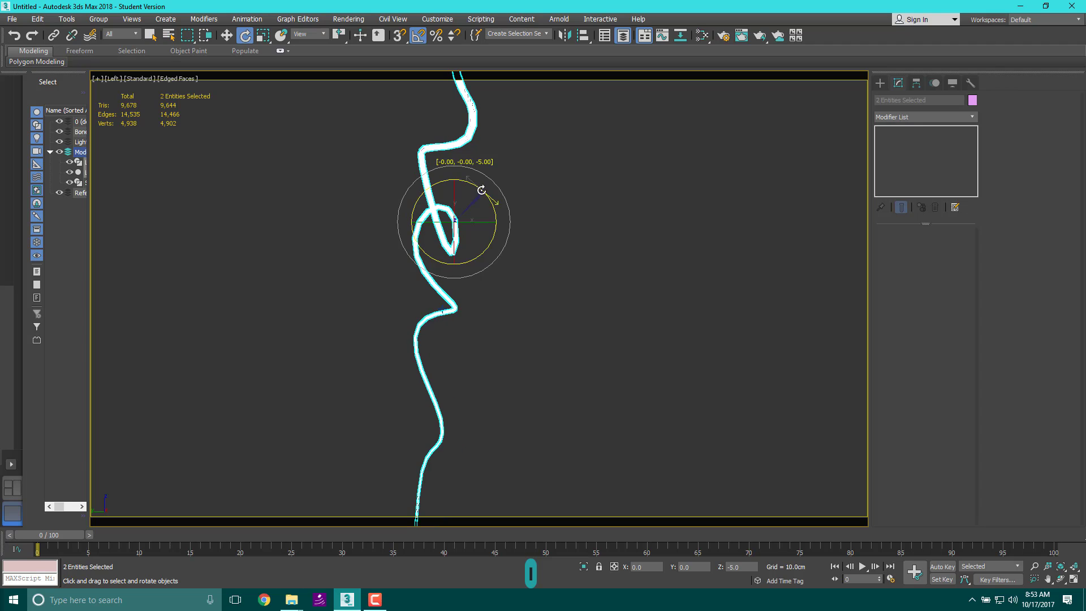
{"action": "middle_click_drag", "start_coordinate": [478, 182], "coordinate": [461, 309]}
{"action": "scroll", "coordinate": [461, 309], "scroll_direction": "down", "scroll_amount": 2}
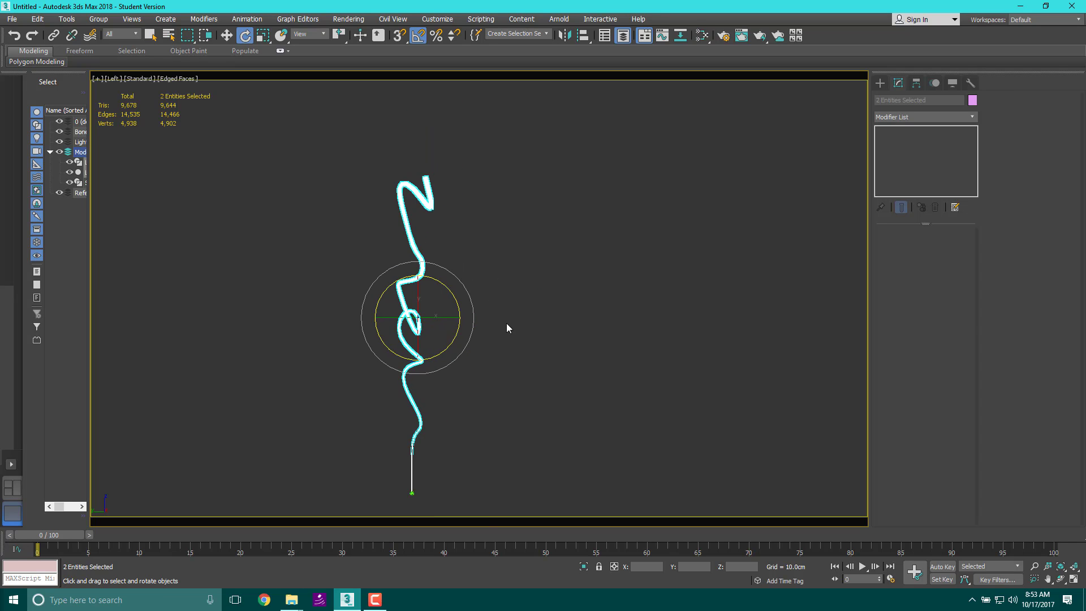
{"action": "key", "text": "f"}
{"action": "scroll", "coordinate": [509, 215], "scroll_direction": "up", "scroll_amount": 2}
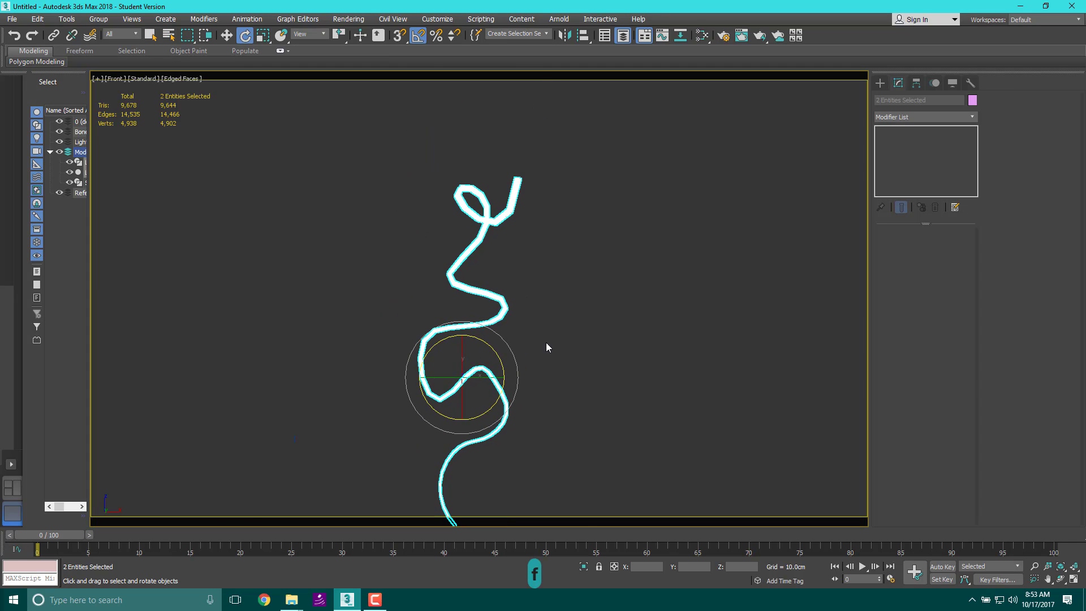
{"action": "scroll", "coordinate": [547, 348], "scroll_direction": "up", "scroll_amount": 5}
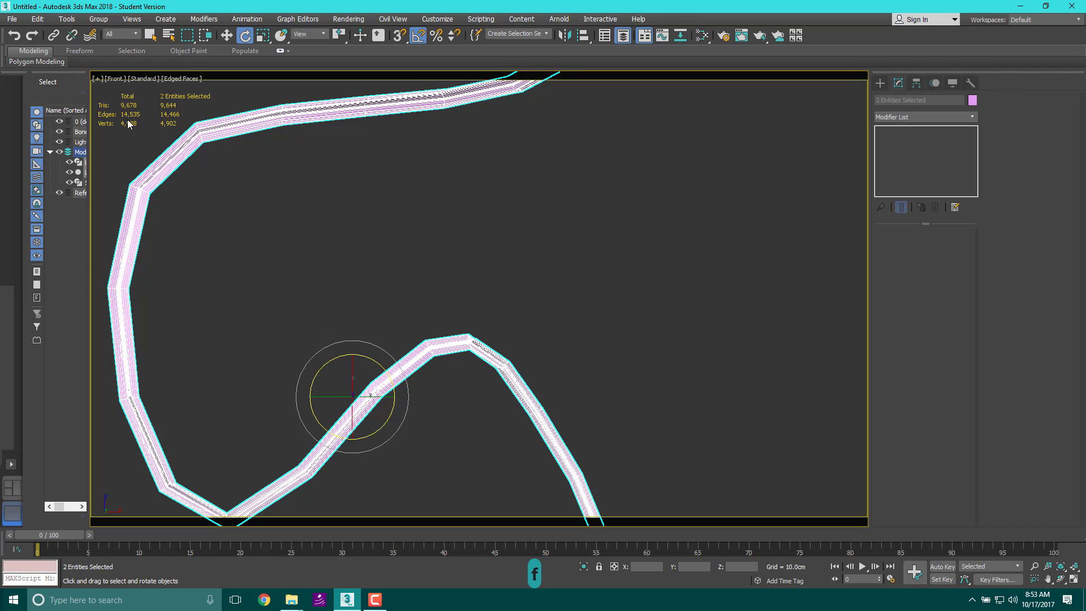
{"action": "middle_click_drag", "start_coordinate": [470, 199], "coordinate": [379, 353]}
{"action": "left_click", "coordinate": [880, 83]}
Step: Select Loft001 and move through its Path, Line and Shape sub-object levels, ending at Shape
{"action": "left_click", "coordinate": [899, 83]}
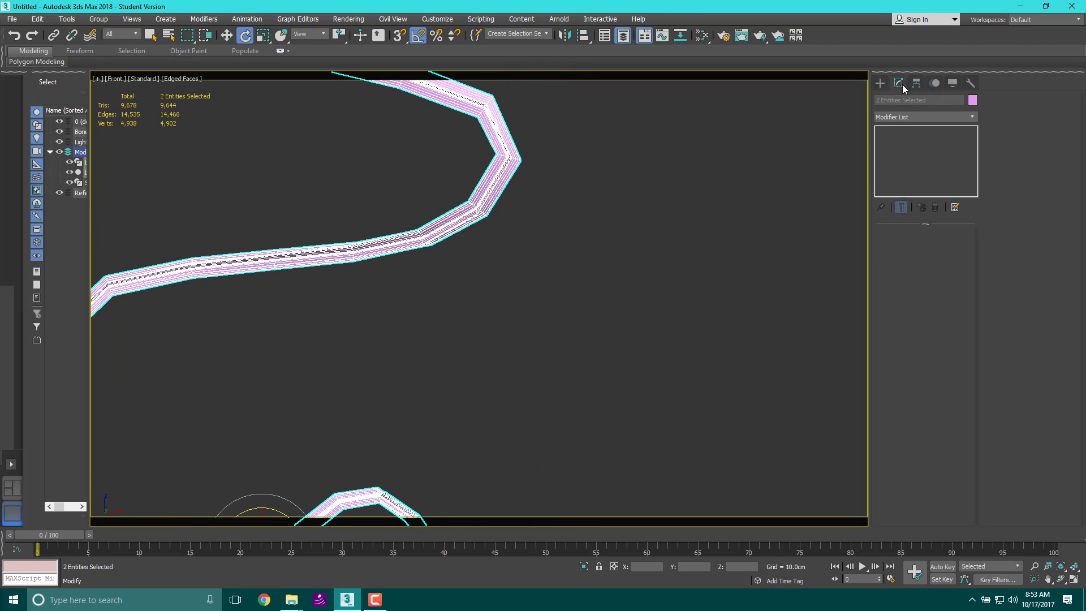
{"action": "left_click", "coordinate": [489, 150]}
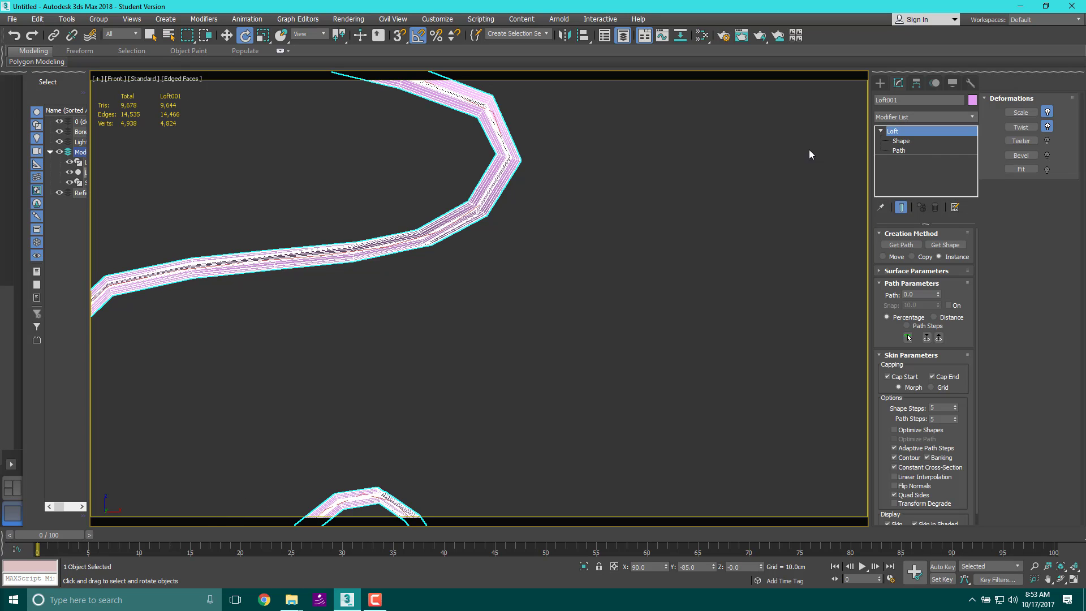
{"action": "left_click", "coordinate": [904, 151]}
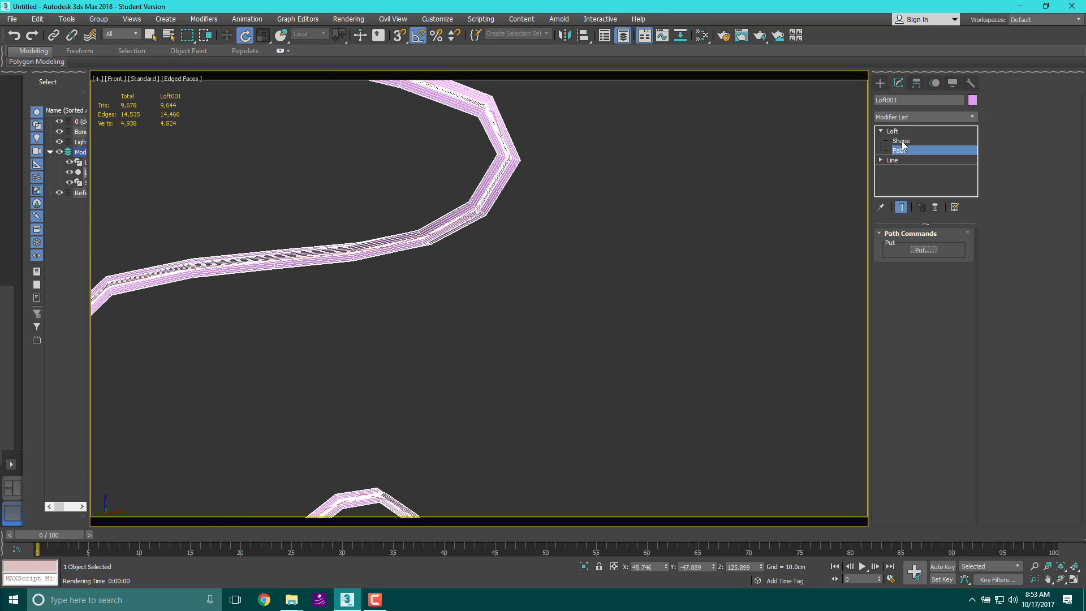
{"action": "left_click", "coordinate": [903, 142]}
{"action": "middle_click_drag", "start_coordinate": [590, 310], "coordinate": [573, 371]}
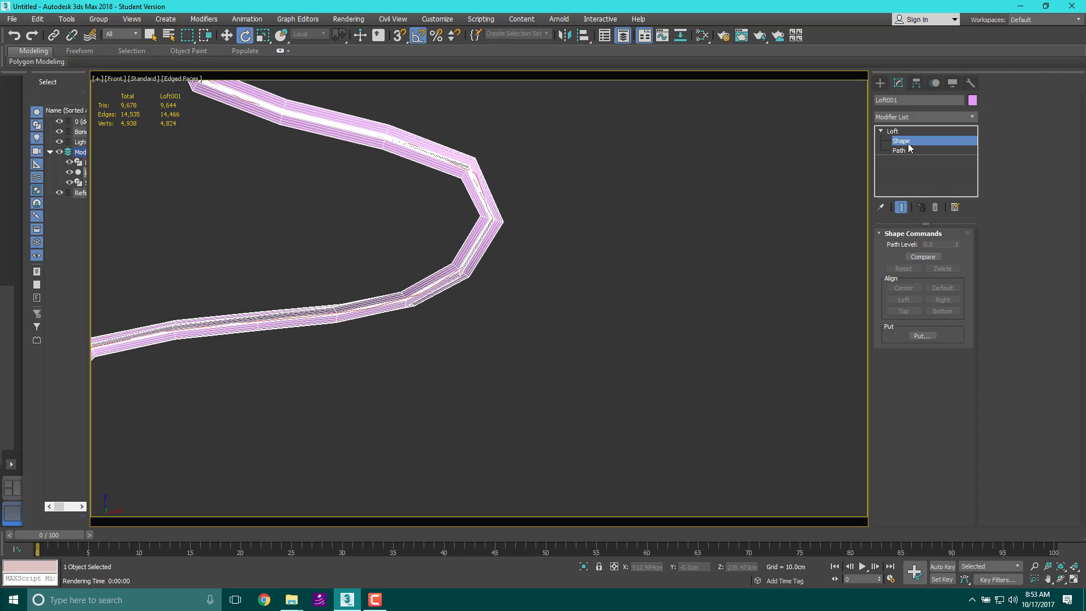
{"action": "left_click", "coordinate": [906, 151]}
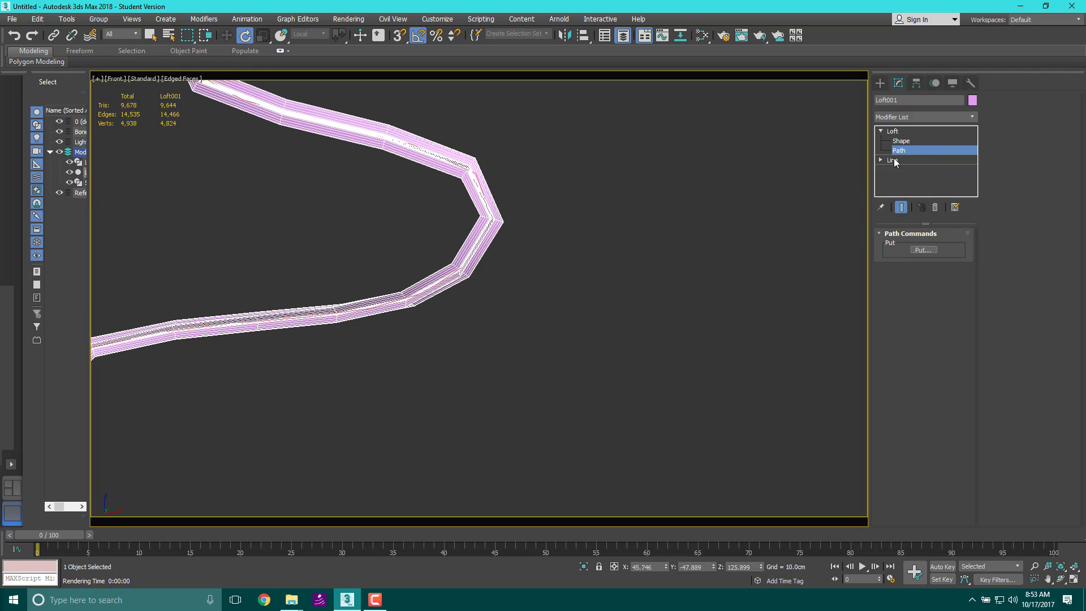
{"action": "left_click", "coordinate": [894, 161]}
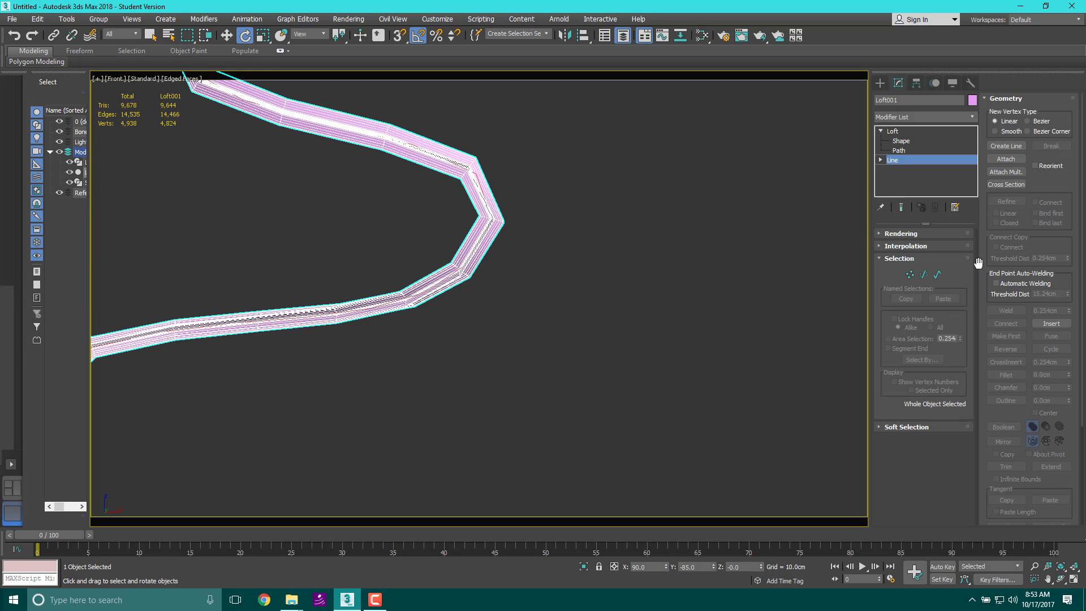
{"action": "left_click", "coordinate": [902, 143]}
Step: Move the Front view further down the loft and turn on the home grid
{"action": "middle_click_drag", "start_coordinate": [569, 305], "coordinate": [751, 198]}
{"action": "scroll", "coordinate": [750, 198], "scroll_direction": "down", "scroll_amount": 4}
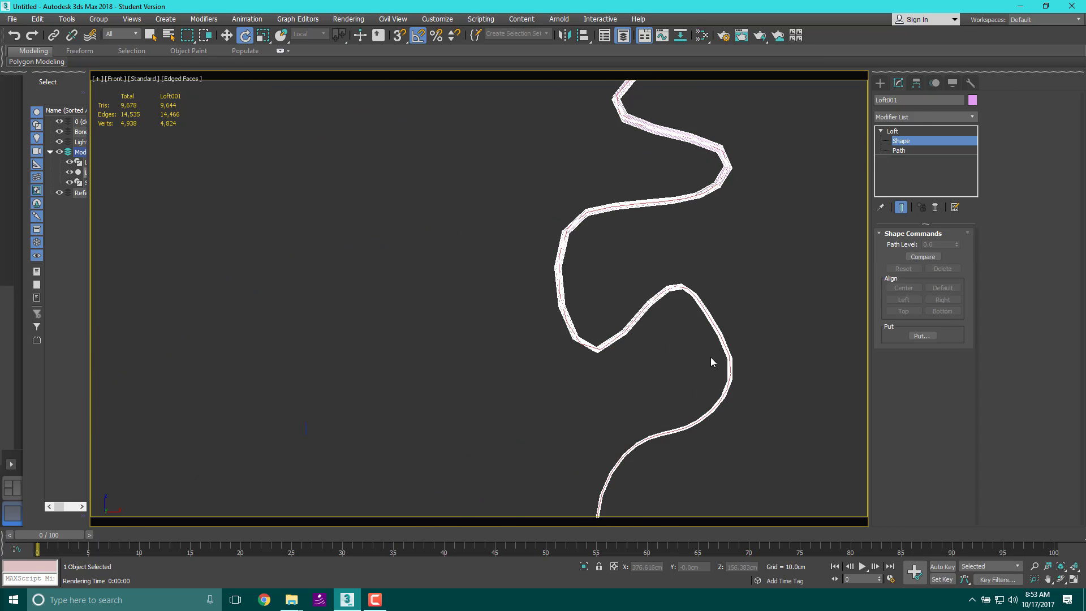
{"action": "middle_click_drag", "start_coordinate": [713, 362], "coordinate": [672, 178]}
{"action": "scroll", "coordinate": [703, 412], "scroll_direction": "down", "scroll_amount": 4}
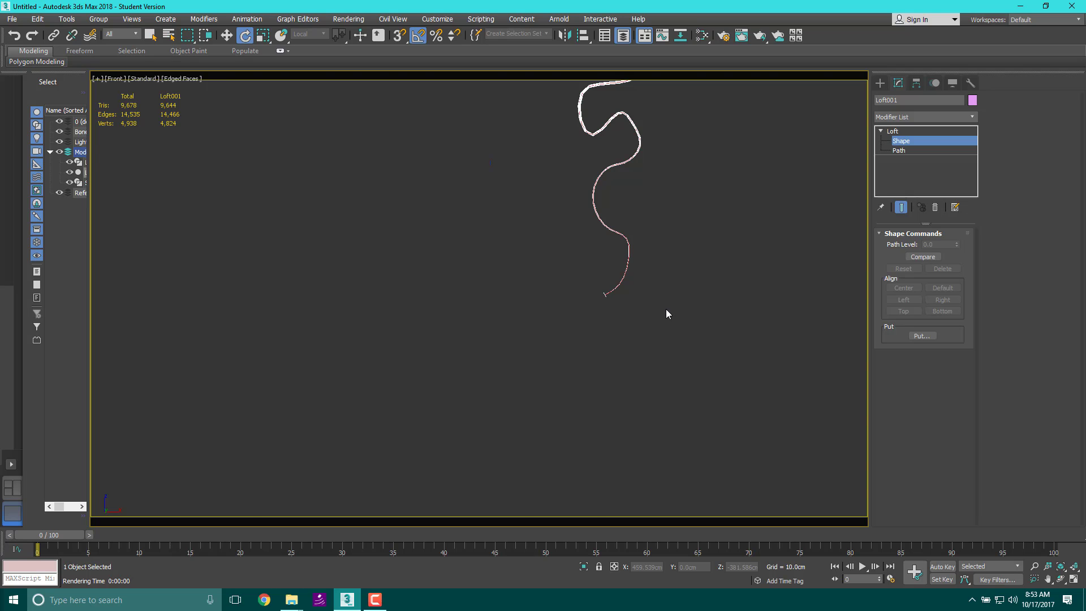
{"action": "key", "text": "g"}
{"action": "scroll", "coordinate": [355, 165], "scroll_direction": "up", "scroll_amount": 8}
Step: Select the star cross-section Star001 and bring up its parameters in the Modify panel
{"action": "left_click_drag", "start_coordinate": [476, 214], "coordinate": [568, 318]}
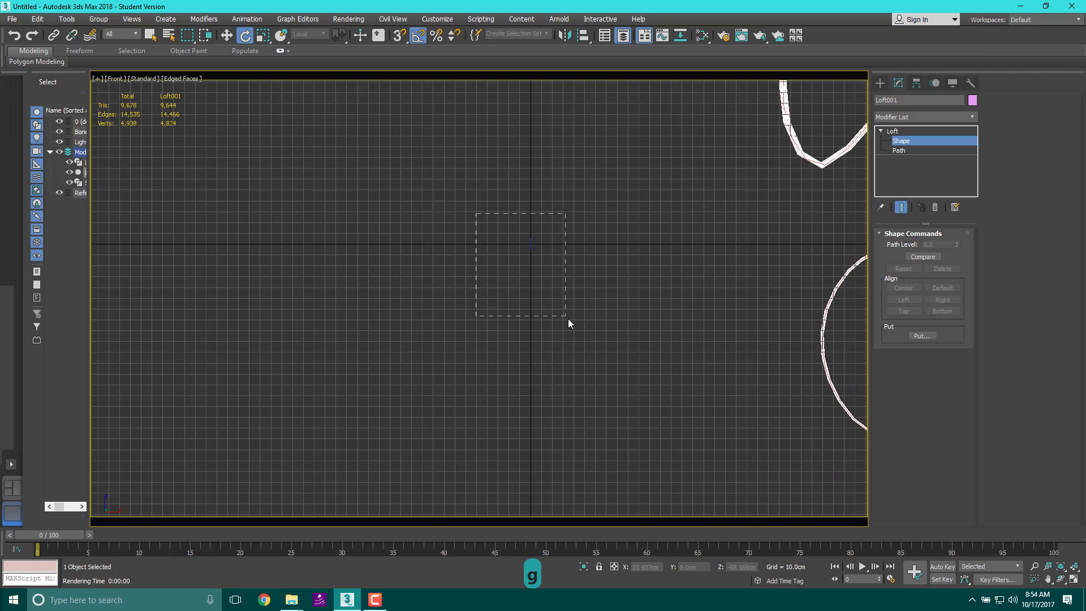
{"action": "left_click", "coordinate": [881, 84]}
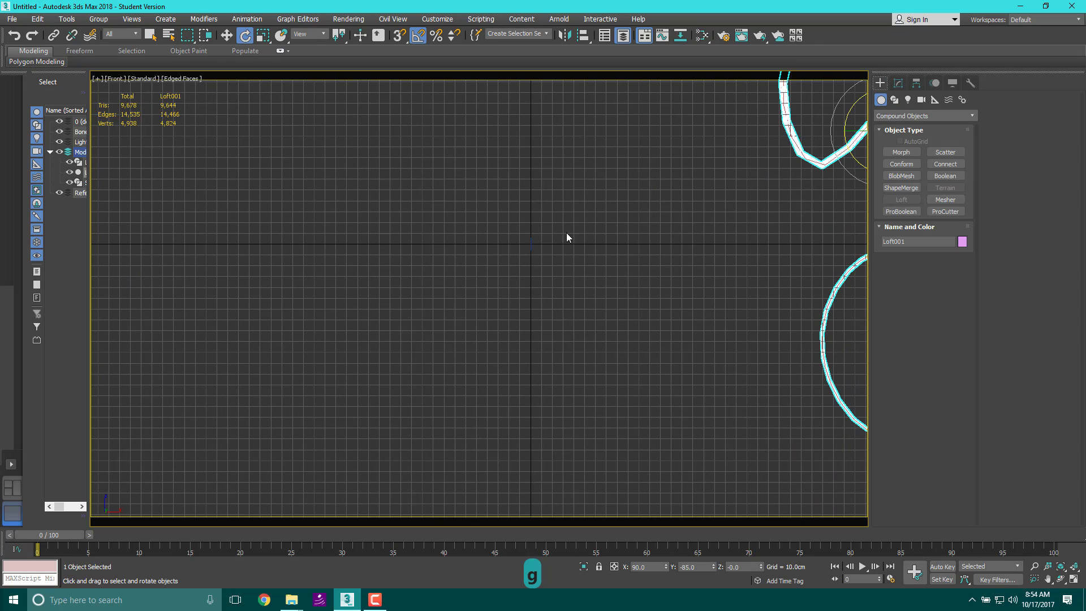
{"action": "left_click", "coordinate": [531, 241]}
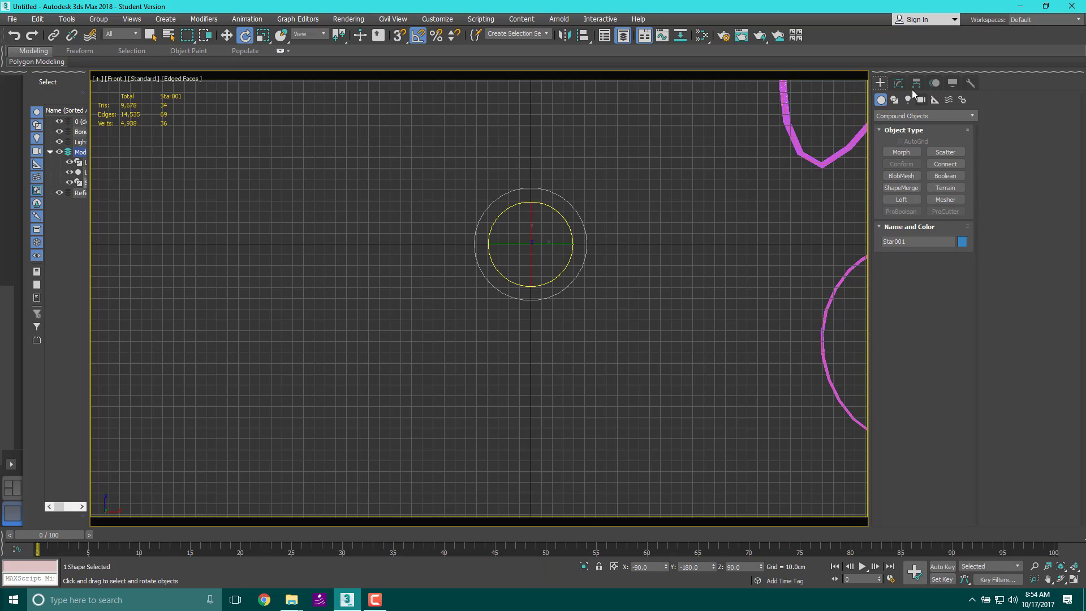
{"action": "left_click", "coordinate": [899, 83]}
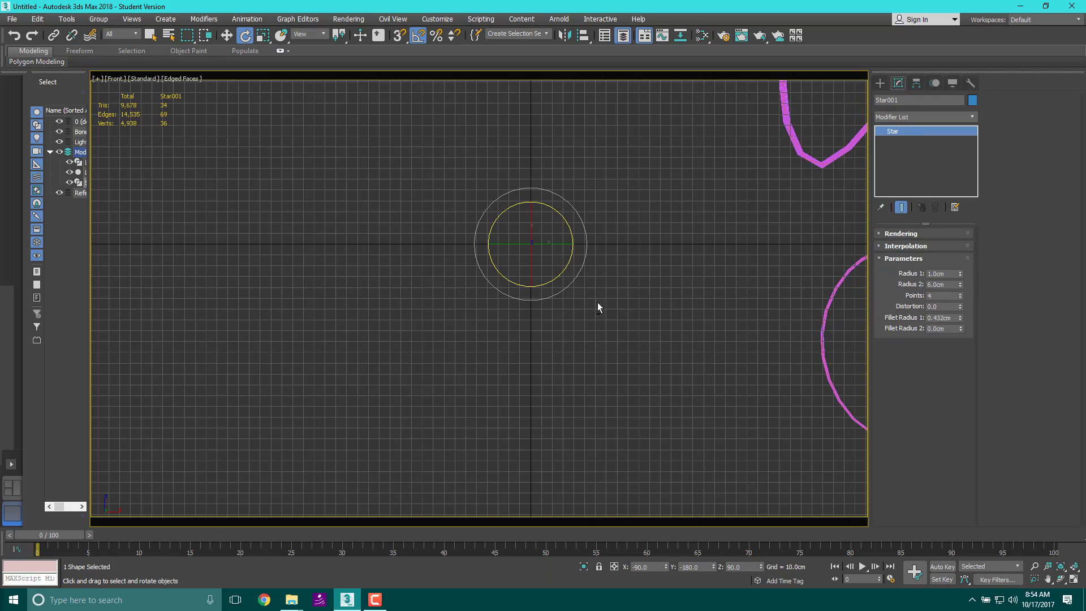
{"action": "middle_click_drag", "start_coordinate": [598, 307], "coordinate": [766, 288], "text": "alt"}
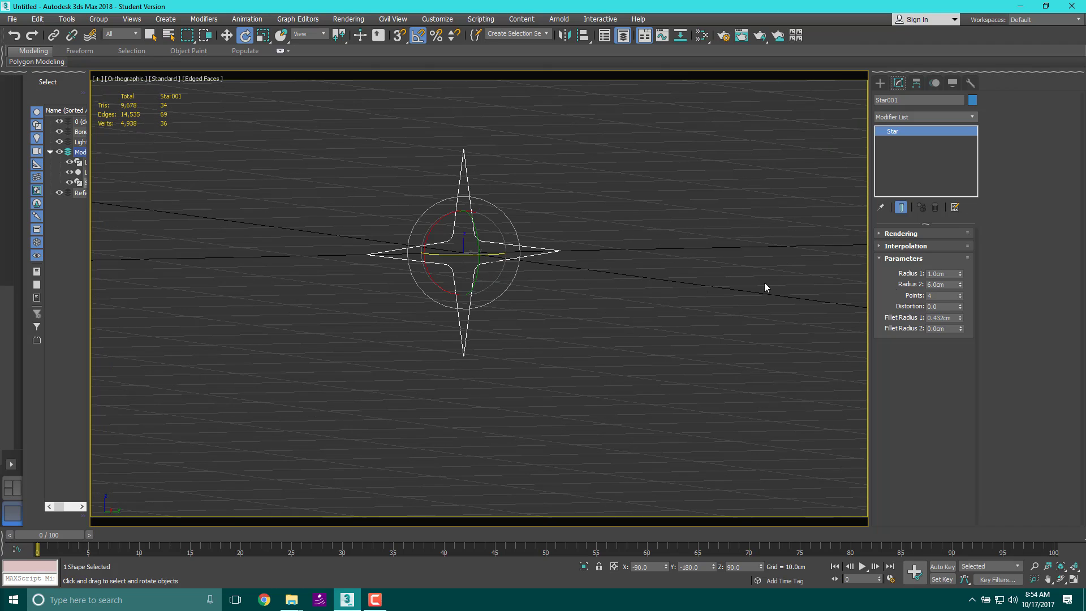
{"action": "scroll", "coordinate": [494, 272], "scroll_direction": "up", "scroll_amount": 5}
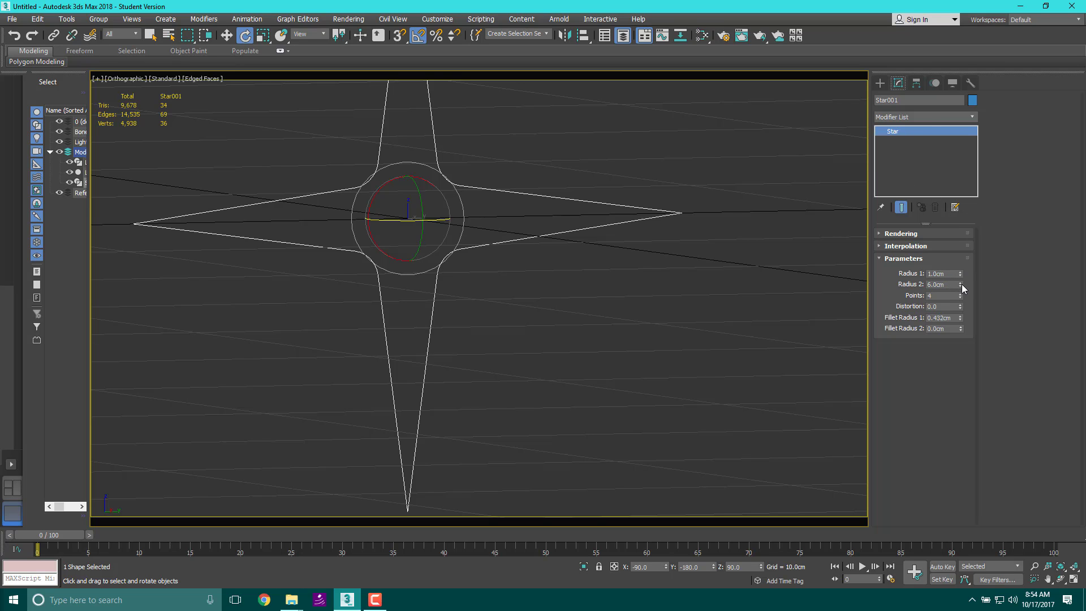
Step: Set Star001 to Radius 1 3.21cm, Radius 2 3.06cm and Fillet Radius 1 0 for an octagon
{"action": "left_click_drag", "start_coordinate": [961, 285], "coordinate": [965, 216]}
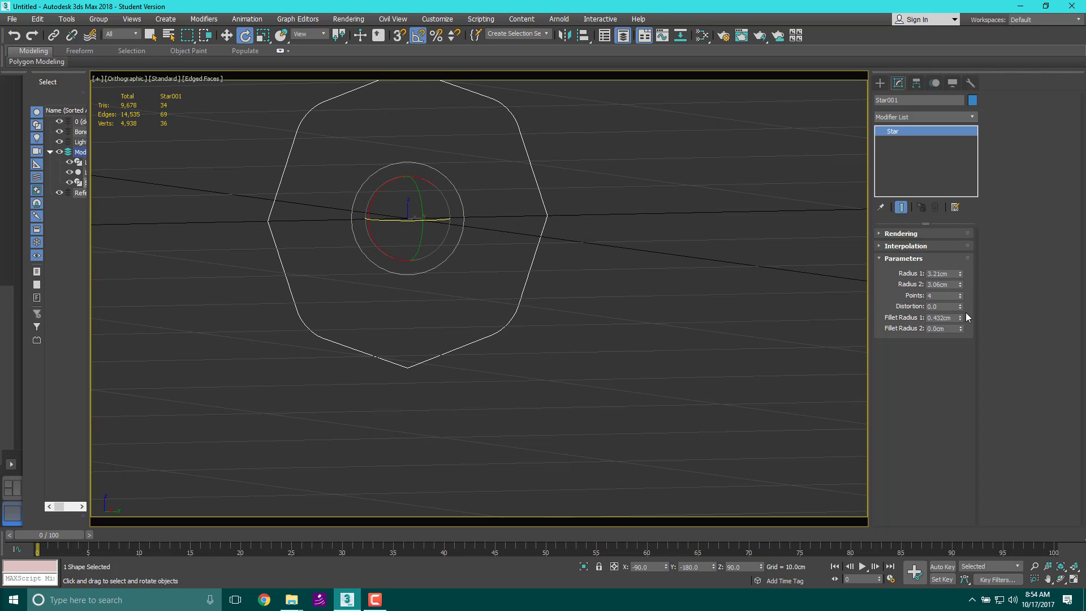
{"action": "left_click_drag", "start_coordinate": [960, 318], "coordinate": [965, 350]}
{"action": "scroll", "coordinate": [687, 357], "scroll_direction": "down", "scroll_amount": 10}
{"action": "middle_click_drag", "start_coordinate": [694, 345], "coordinate": [415, 335]}
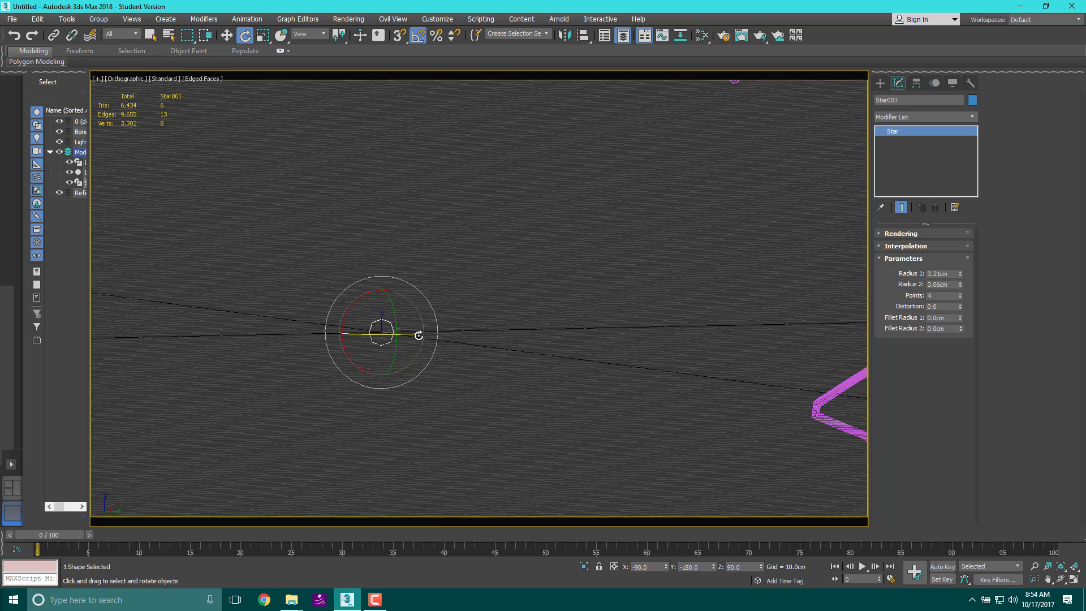
{"action": "key", "text": "l"}
{"action": "scroll", "coordinate": [409, 294], "scroll_direction": "up", "scroll_amount": 8}
{"action": "middle_click_drag", "start_coordinate": [568, 281], "coordinate": [425, 276]}
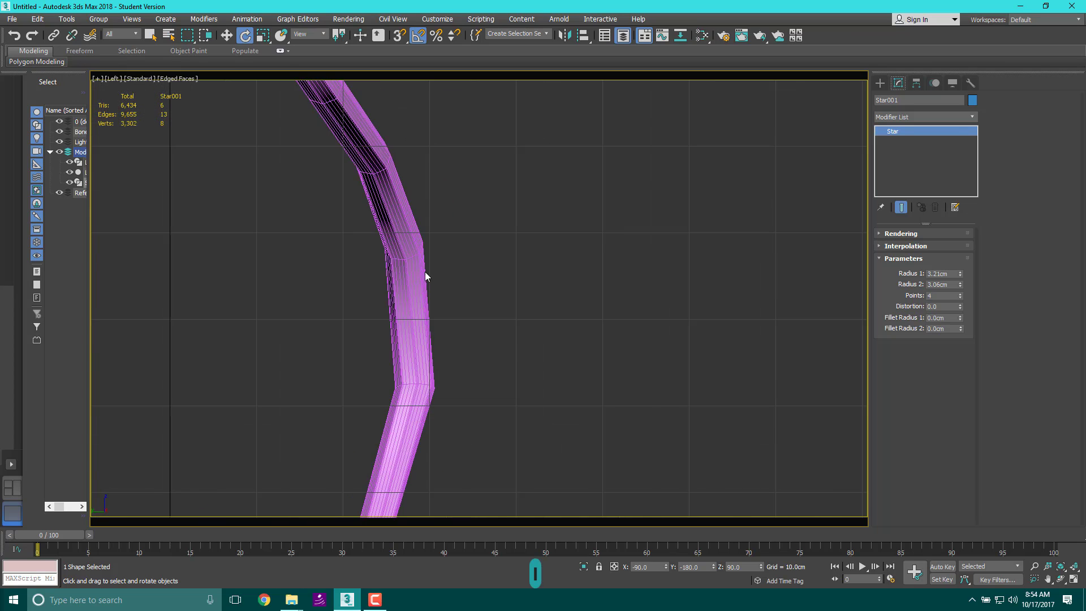
{"action": "left_click_drag", "start_coordinate": [427, 275], "coordinate": [347, 298]}
{"action": "scroll", "coordinate": [379, 309], "scroll_direction": "down", "scroll_amount": 6}
{"action": "middle_click_drag", "start_coordinate": [449, 273], "coordinate": [548, 519]}
{"action": "middle_click_drag", "start_coordinate": [560, 207], "coordinate": [546, 421]}
{"action": "left_click_drag", "start_coordinate": [487, 228], "coordinate": [585, 355]}
{"action": "mouse_move", "coordinate": [717, 376]}
{"action": "middle_mouse_down"}
{"action": "mouse_move", "coordinate": [697, 246]}
{"action": "mouse_move", "coordinate": [684, 407]}
{"action": "mouse_move", "coordinate": [552, 290]}
{"action": "mouse_move", "coordinate": [521, 371]}
{"action": "middle_mouse_up"}
{"action": "scroll", "coordinate": [695, 264], "scroll_direction": "down", "scroll_amount": 5}
{"action": "scroll", "coordinate": [695, 265], "scroll_direction": "down", "scroll_amount": 5}
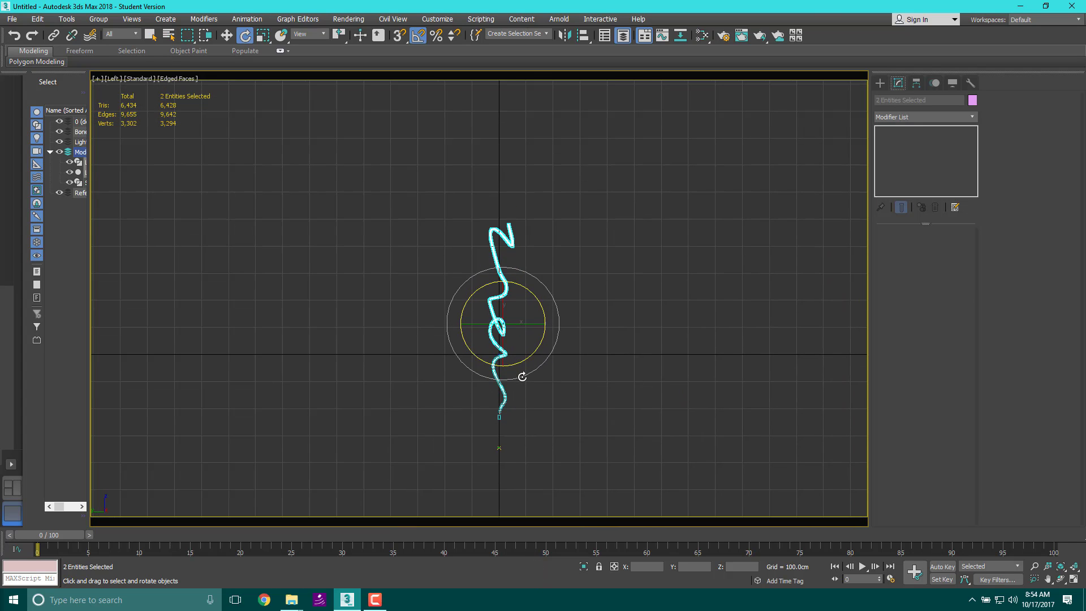
{"action": "scroll", "coordinate": [511, 414], "scroll_direction": "up", "scroll_amount": 8}
{"action": "scroll", "coordinate": [511, 414], "scroll_direction": "down", "scroll_amount": 5}
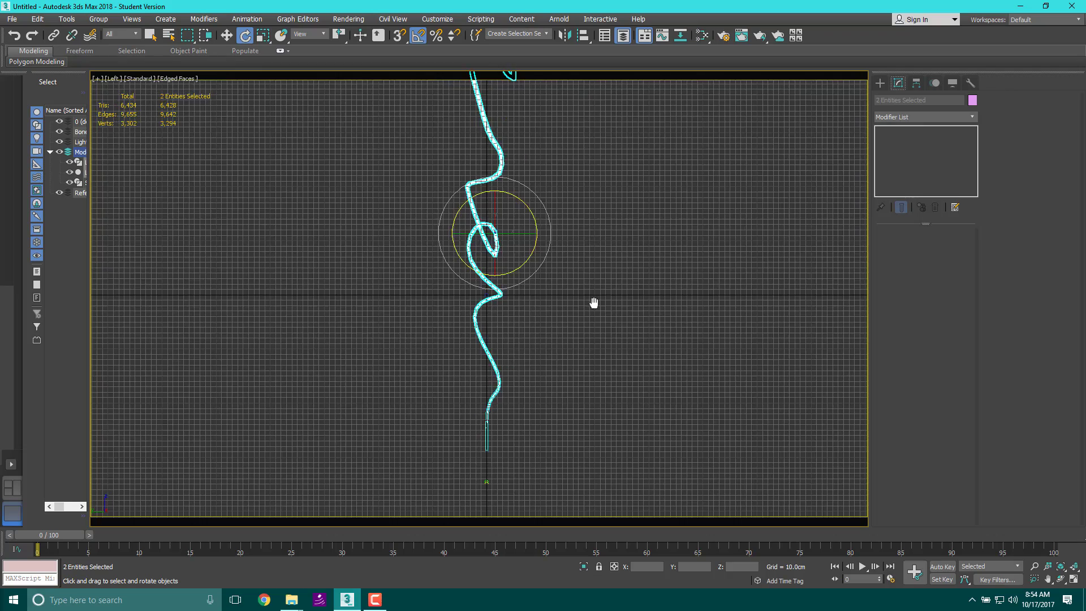
{"action": "middle_click_drag", "start_coordinate": [593, 303], "coordinate": [577, 388]}
{"action": "scroll", "coordinate": [577, 388], "scroll_direction": "down", "scroll_amount": 2}
{"action": "scroll", "coordinate": [515, 245], "scroll_direction": "up", "scroll_amount": 7}
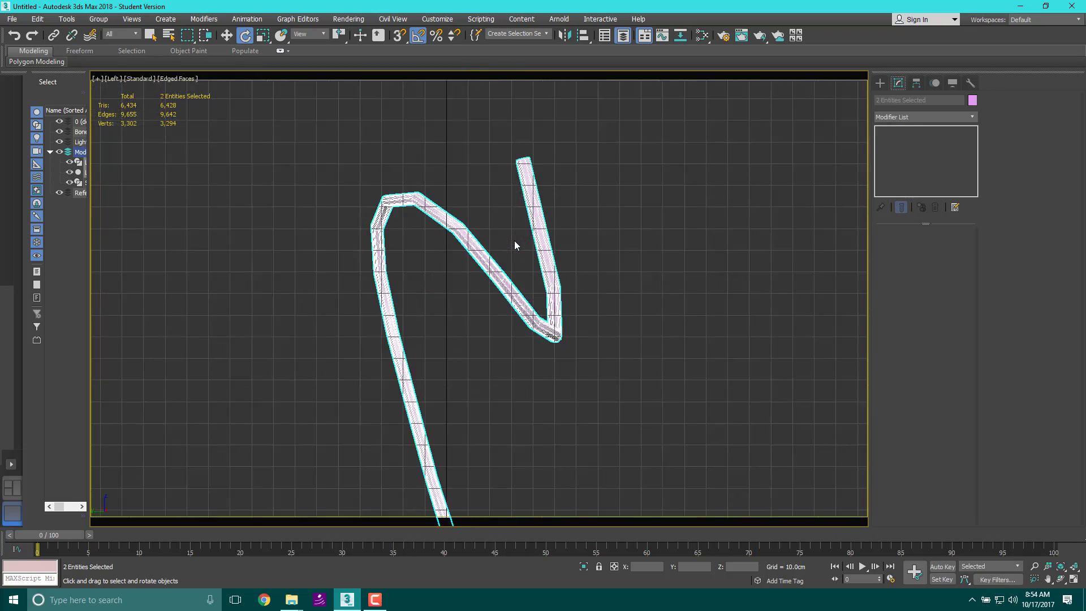
{"action": "scroll", "coordinate": [515, 246], "scroll_direction": "down", "scroll_amount": 6}
{"action": "scroll", "coordinate": [515, 254], "scroll_direction": "up", "scroll_amount": 7}
{"action": "scroll", "coordinate": [515, 254], "scroll_direction": "down", "scroll_amount": 8}
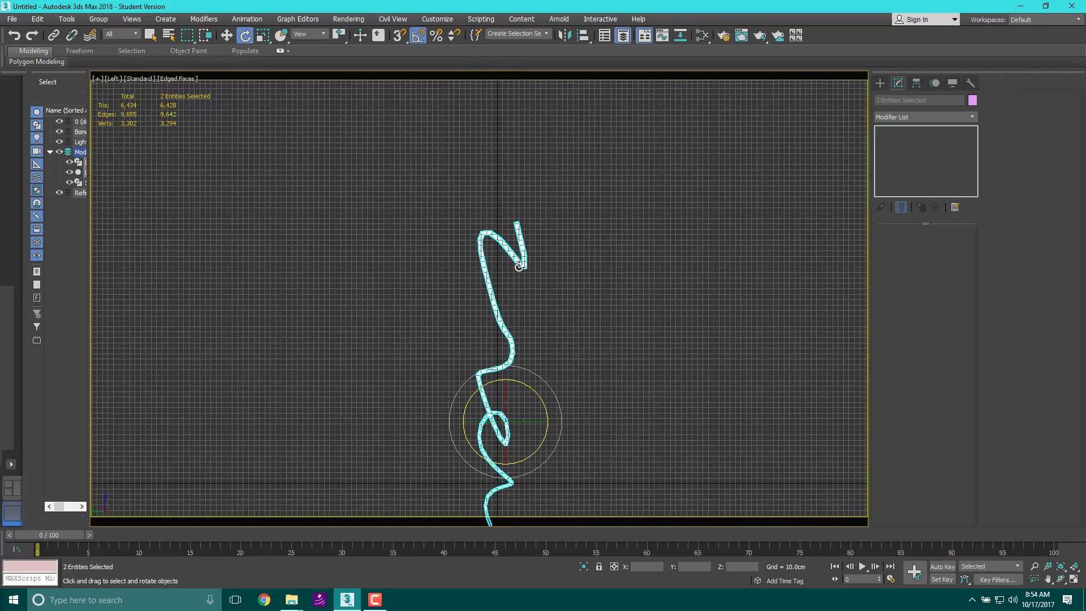
{"action": "scroll", "coordinate": [507, 365], "scroll_direction": "up", "scroll_amount": 5}
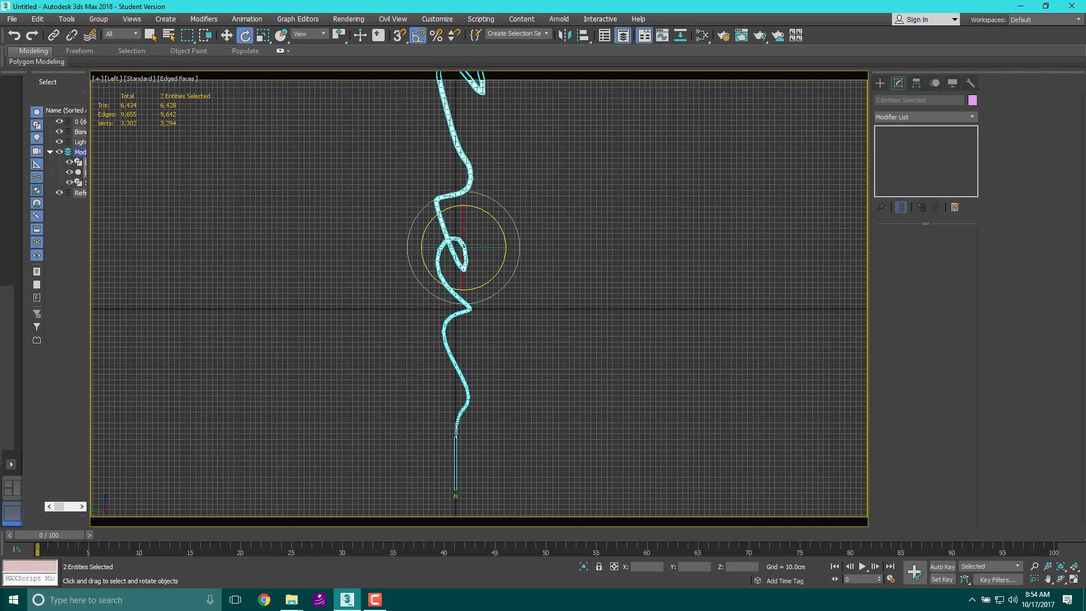
{"action": "scroll", "coordinate": [464, 271], "scroll_direction": "down", "scroll_amount": 6}
{"action": "scroll", "coordinate": [460, 309], "scroll_direction": "up", "scroll_amount": 9}
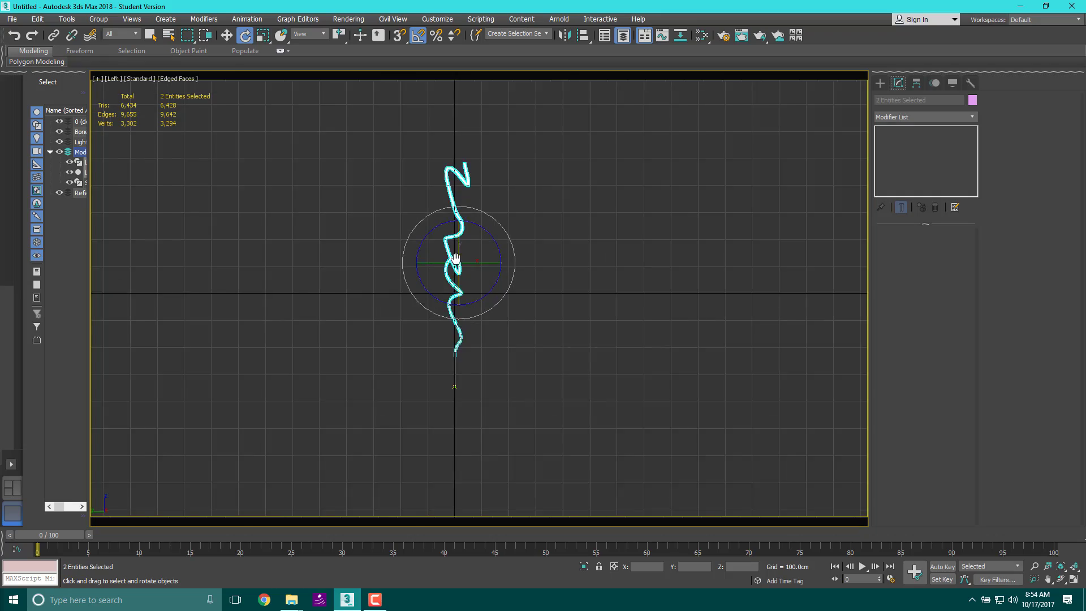
{"action": "scroll", "coordinate": [460, 309], "scroll_direction": "down", "scroll_amount": 5}
{"action": "mouse_move", "coordinate": [460, 309]}
{"action": "middle_mouse_down"}
{"action": "mouse_move", "coordinate": [469, 243]}
{"action": "mouse_move", "coordinate": [516, 284]}
{"action": "mouse_move", "coordinate": [458, 289]}
{"action": "middle_mouse_up"}
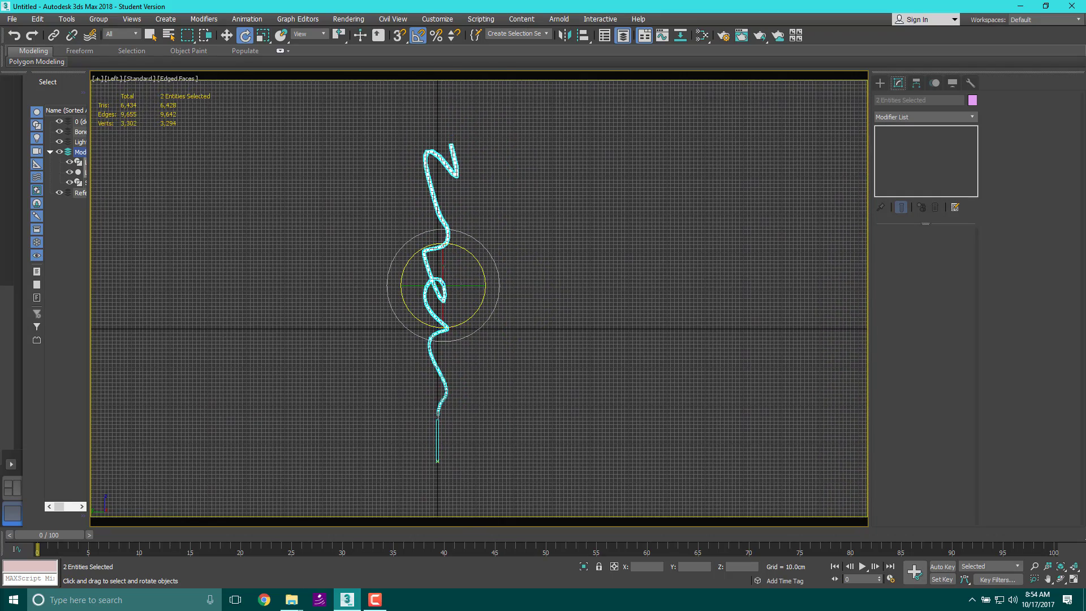